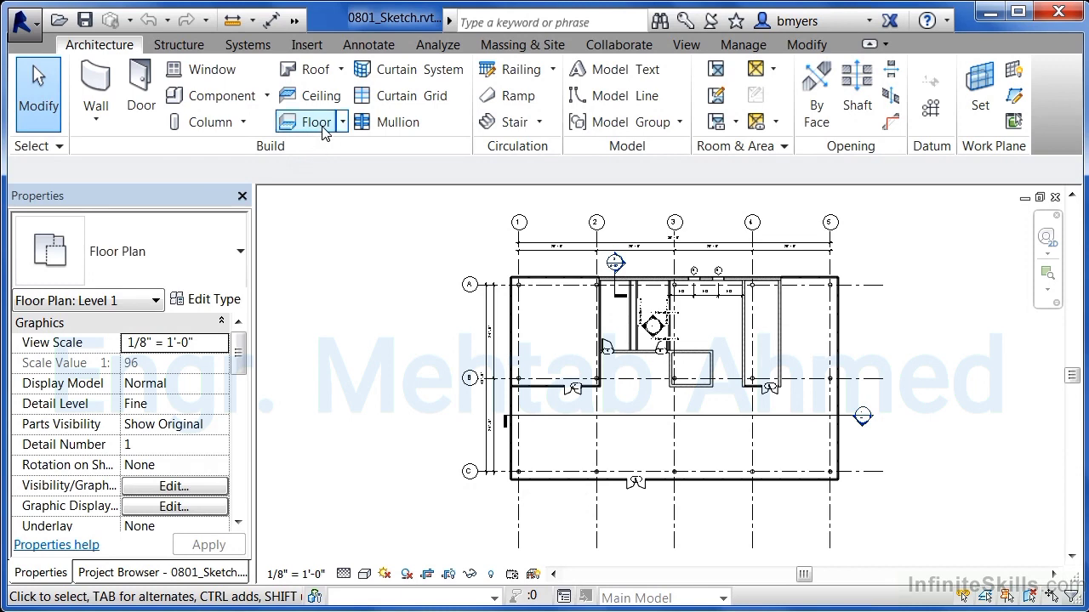
Step: Start a new floor on Level 1 using the Generic - 12" floor type
click(322, 127)
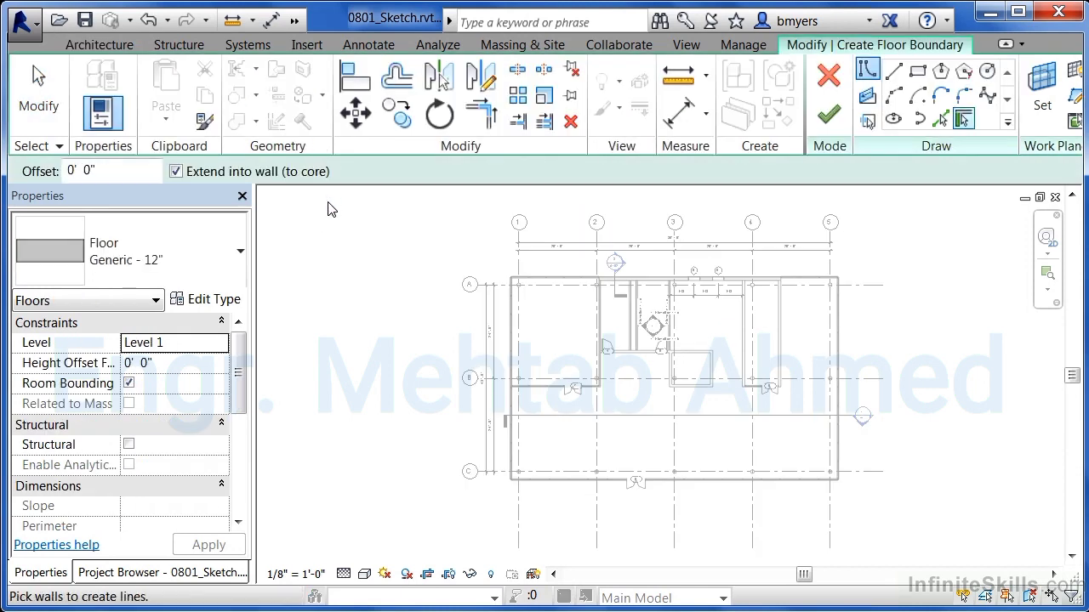
click(239, 252)
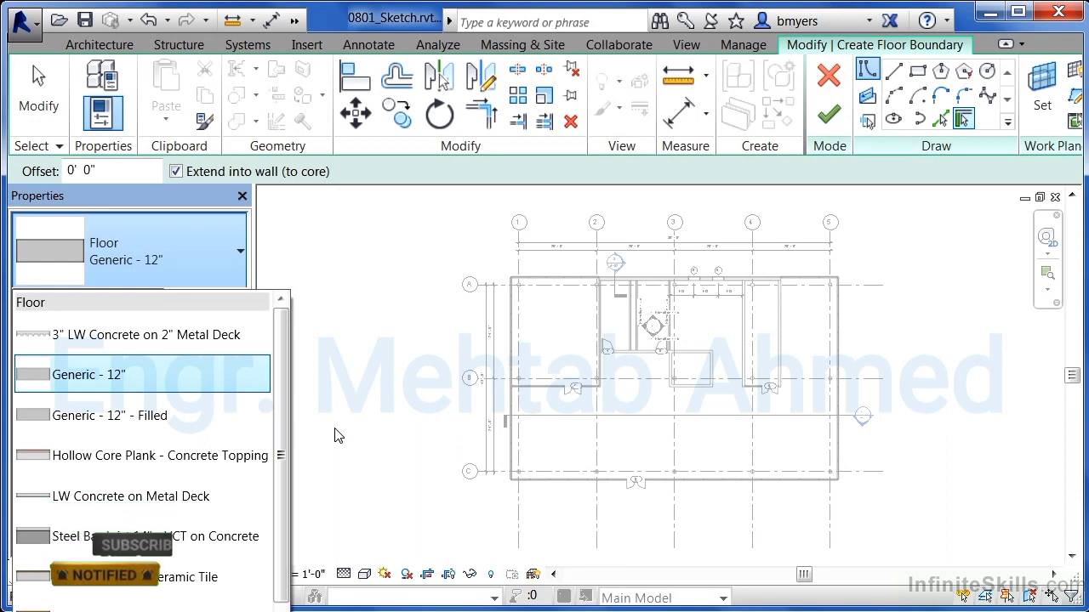
mouse_move(135, 372)
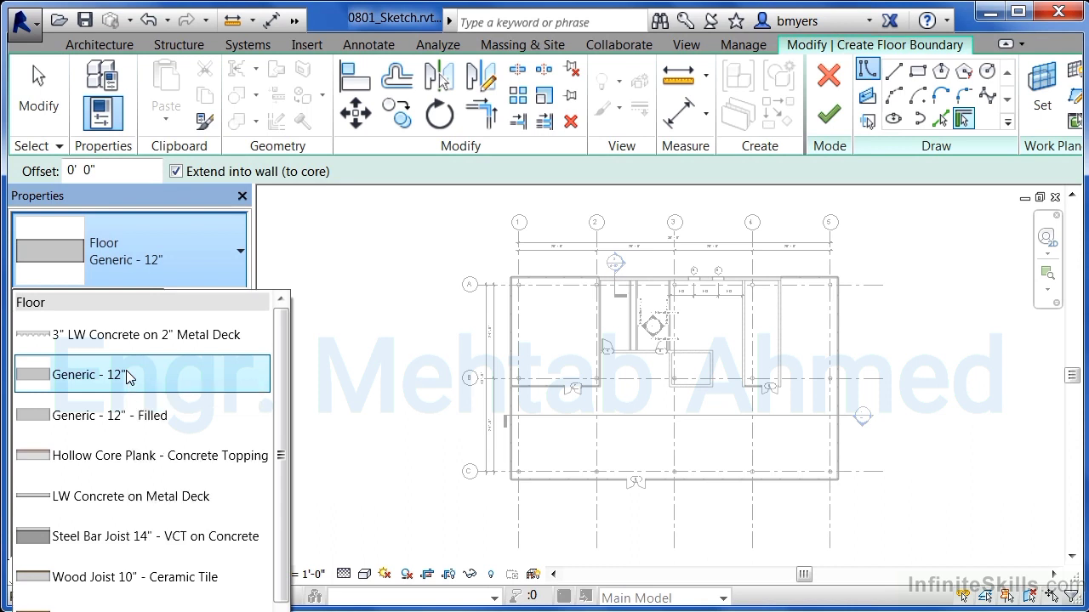
click(126, 374)
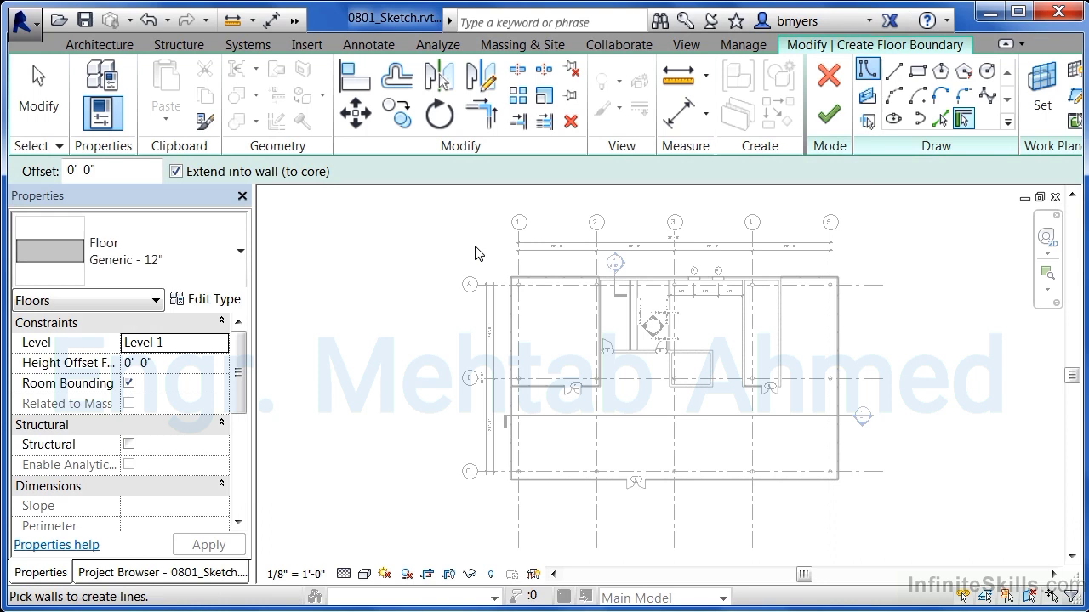
Step: Sketch a rectangular floor boundary about 84' 5" long between the upper-left and lower-right corners of the exterior curtain walls
click(918, 73)
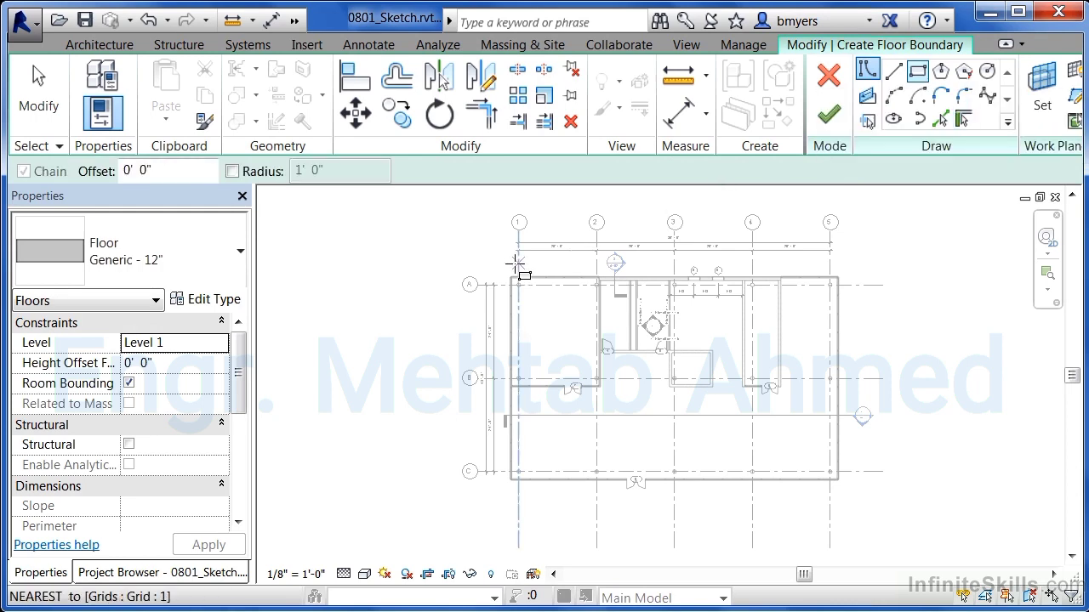
scroll(510, 258, up, 4)
scroll(500, 289, up, 3)
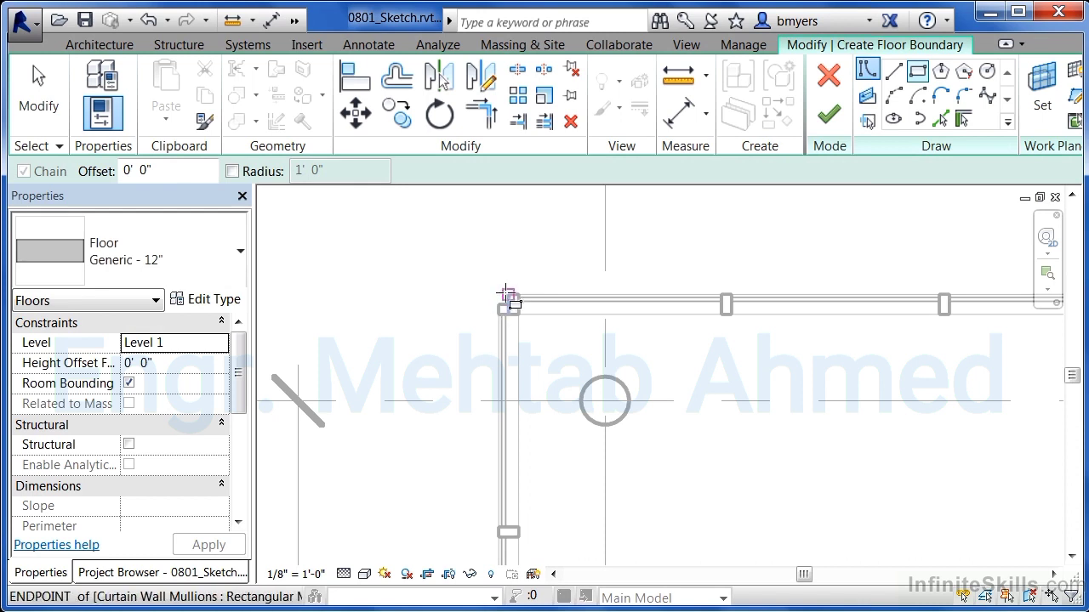
click(500, 304)
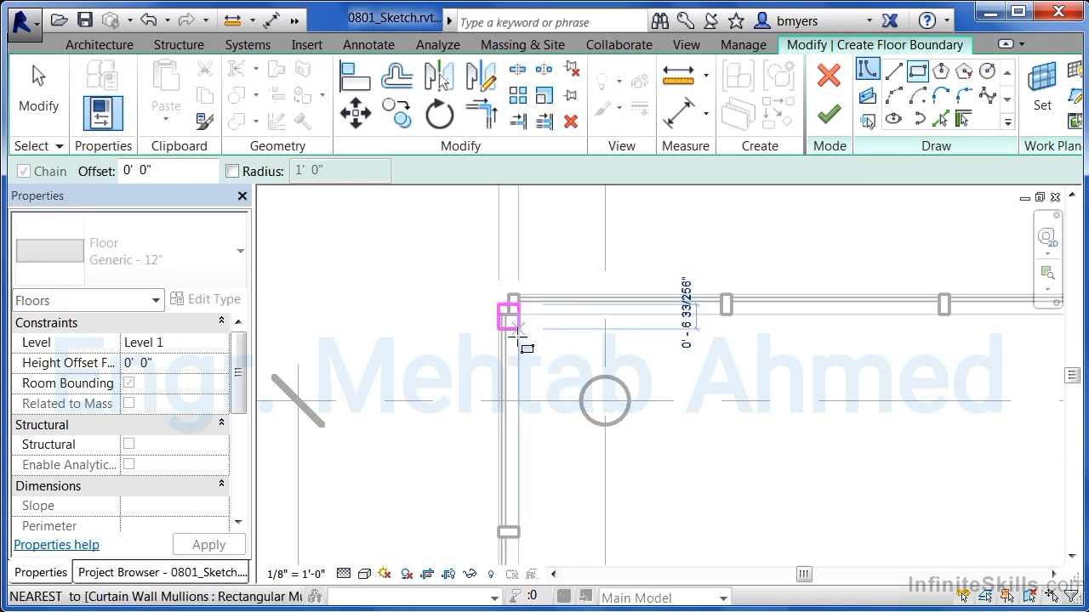
scroll(473, 242, down, 4)
scroll(474, 240, down, 3)
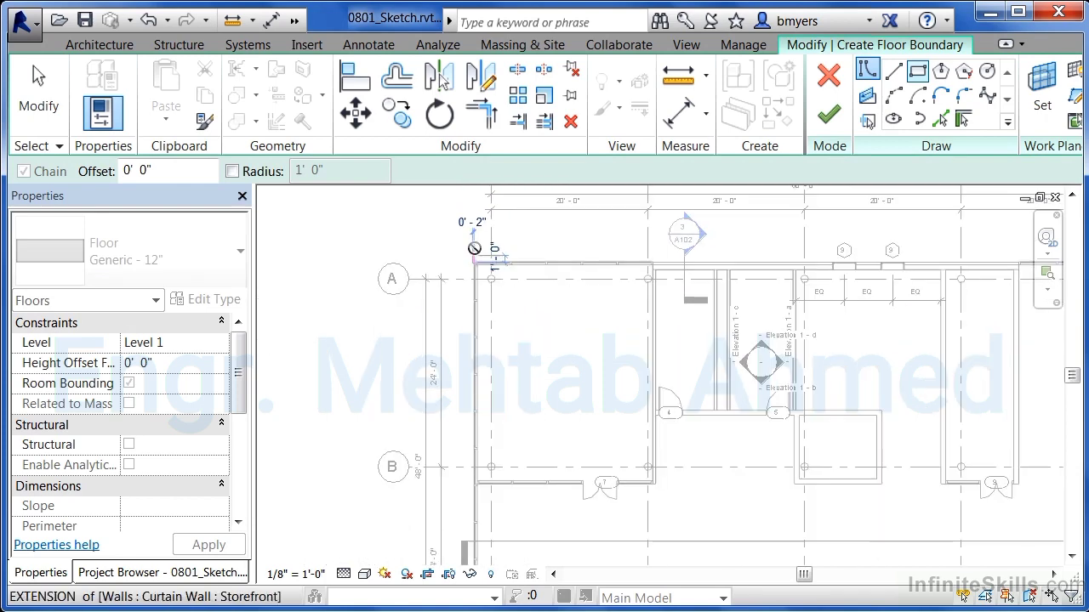
scroll(799, 455, up, 5)
scroll(808, 468, up, 5)
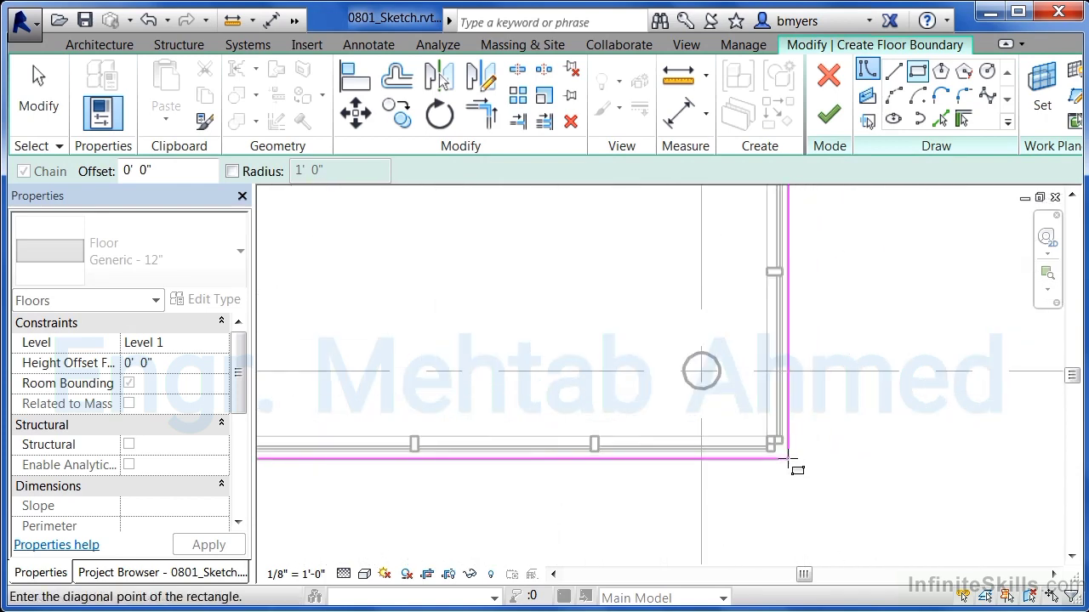
click(772, 421)
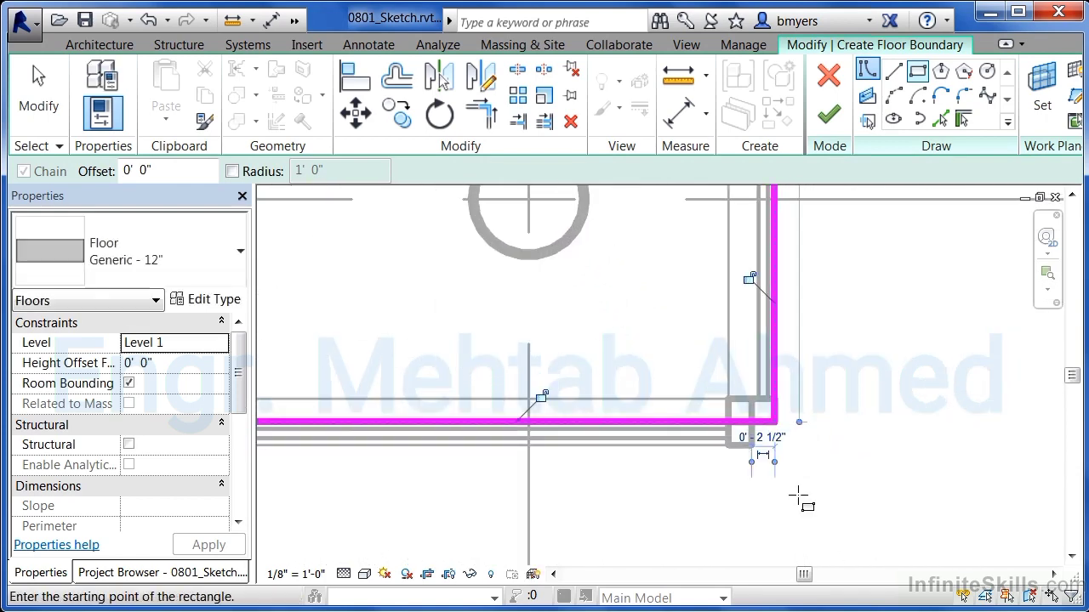
key(Escape)
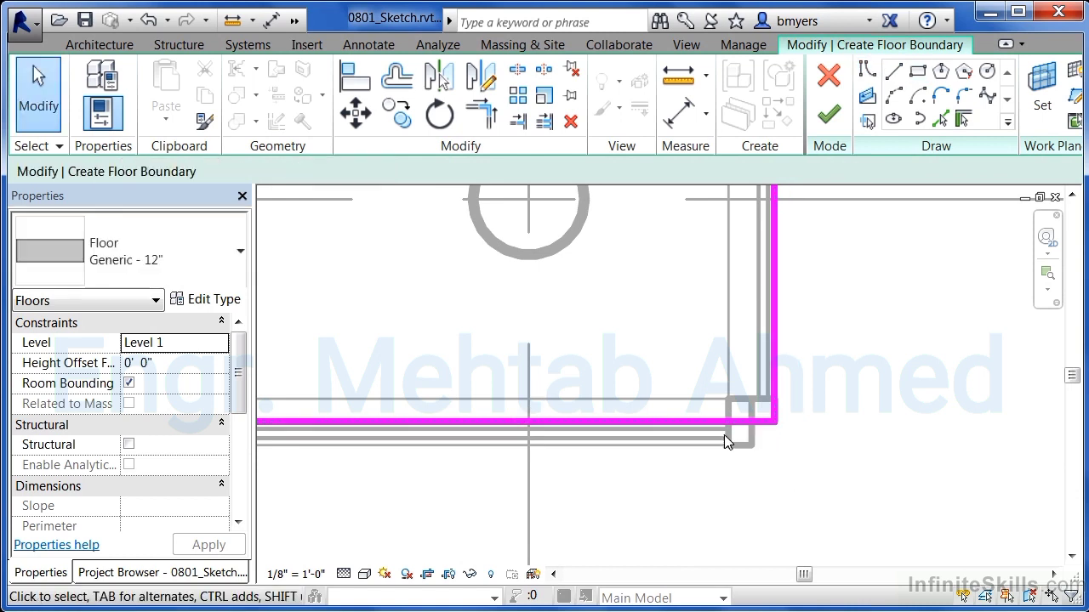
Step: Move the lower boundary line outward to the outer face of the corner mullion
click(513, 421)
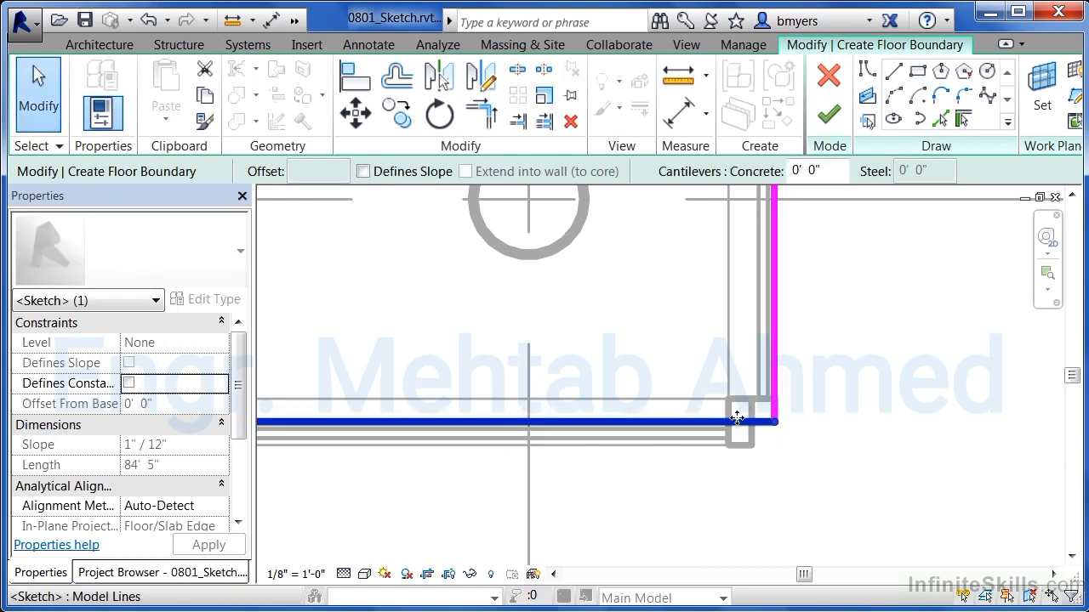
drag(741, 428, 743, 444)
scroll(742, 444, down, 5)
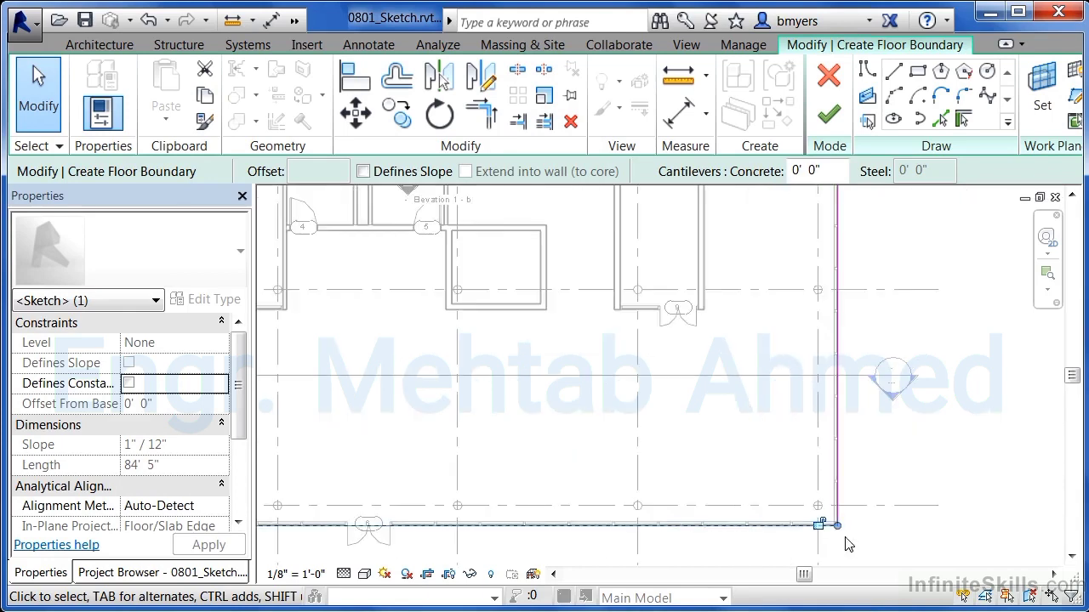
Step: Move the upper boundary line outward to the outer face of the curtain wall mullions
scroll(848, 544, down, 3)
scroll(855, 315, up, 6)
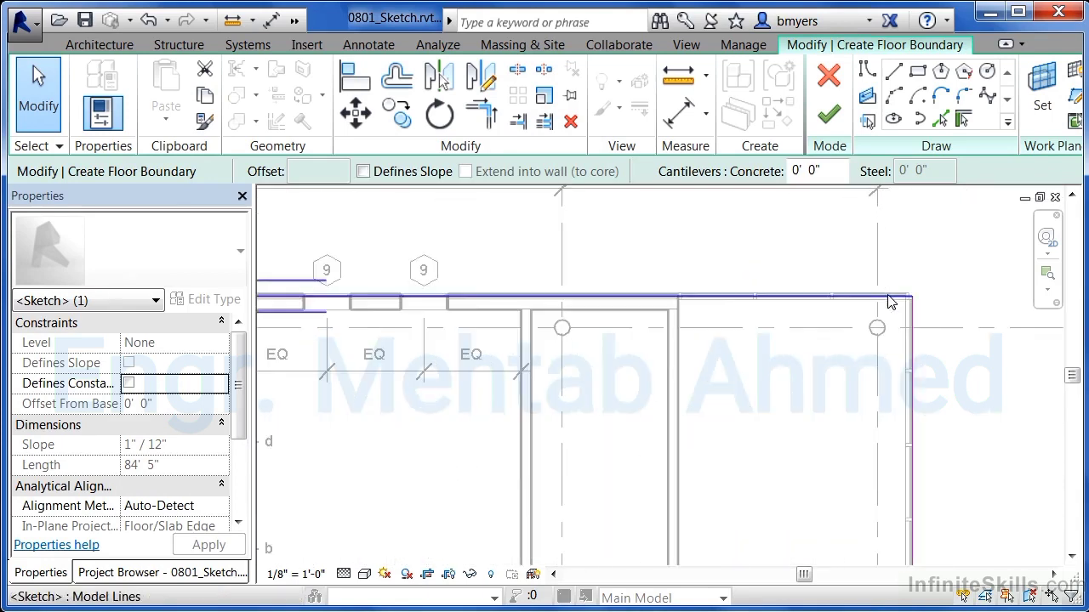
scroll(888, 302, up, 4)
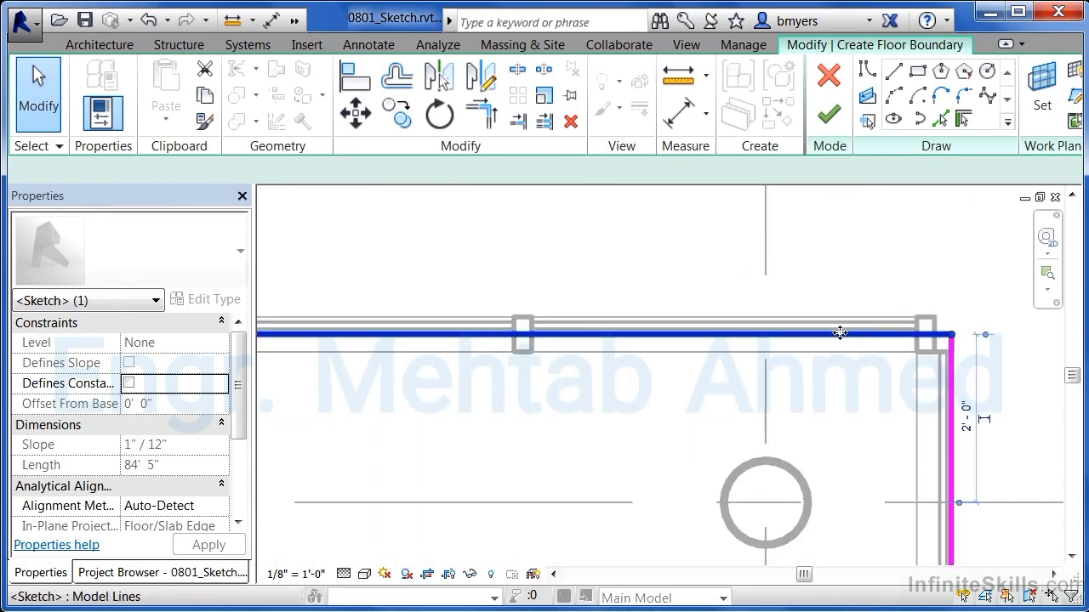
mouse_move(840, 332)
mouse_down()
mouse_move(839, 309)
mouse_move(930, 316)
mouse_up()
click(960, 287)
scroll(958, 286, down, 4)
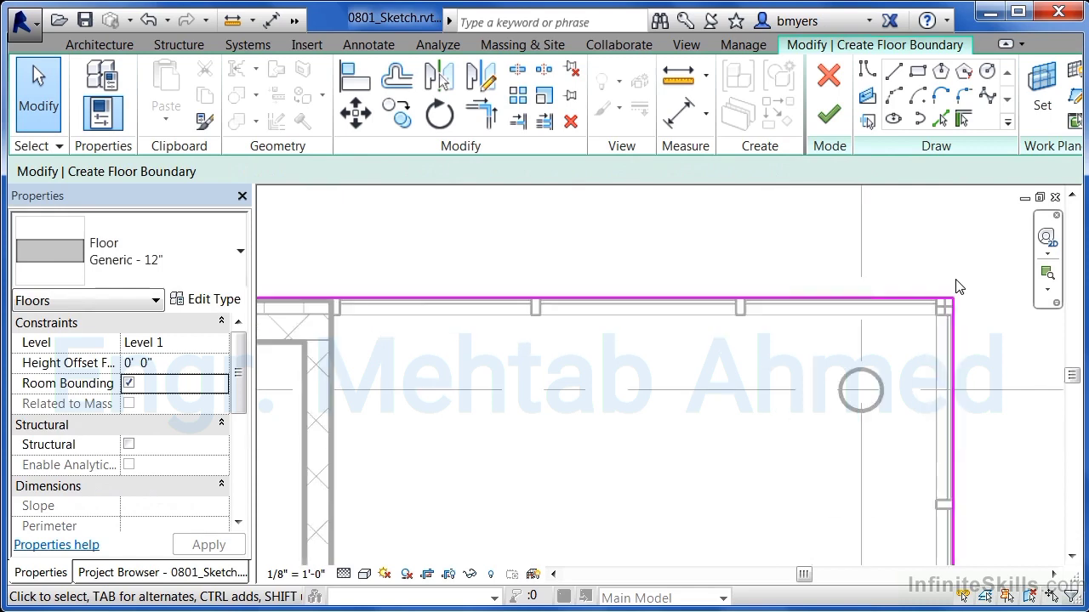
Step: Finish the Level 1 floor boundary sketch and deselect the floor
scroll(958, 287, down, 5)
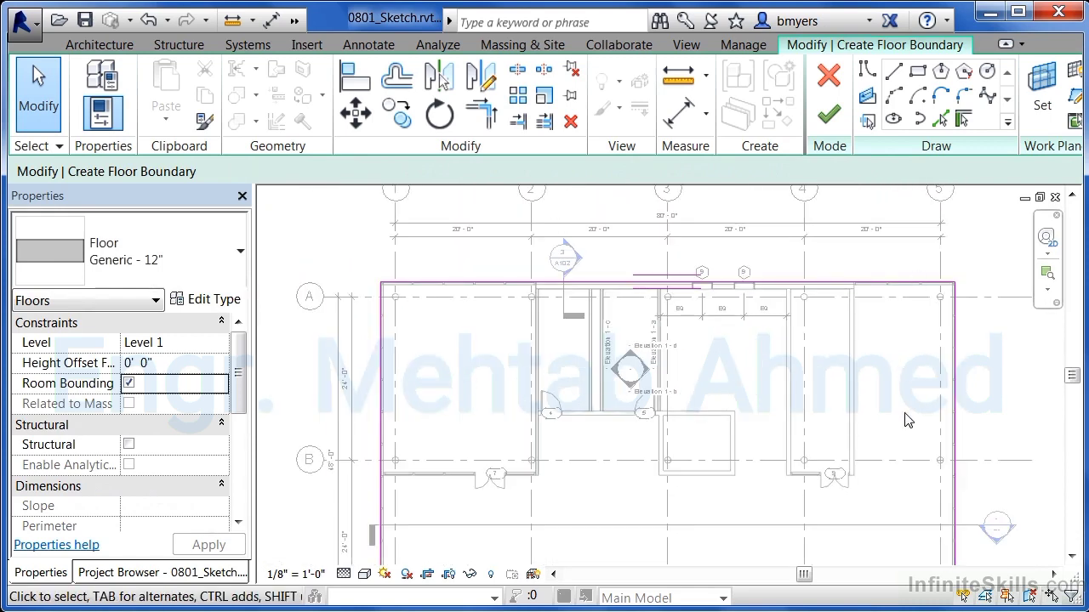
middle_drag(905, 418, 863, 343)
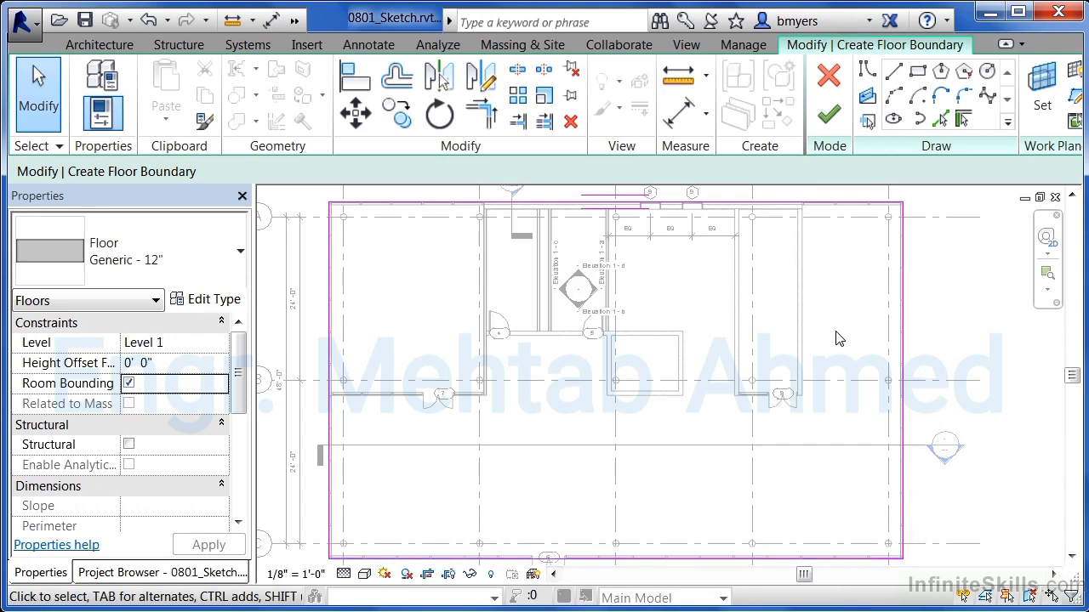
click(829, 113)
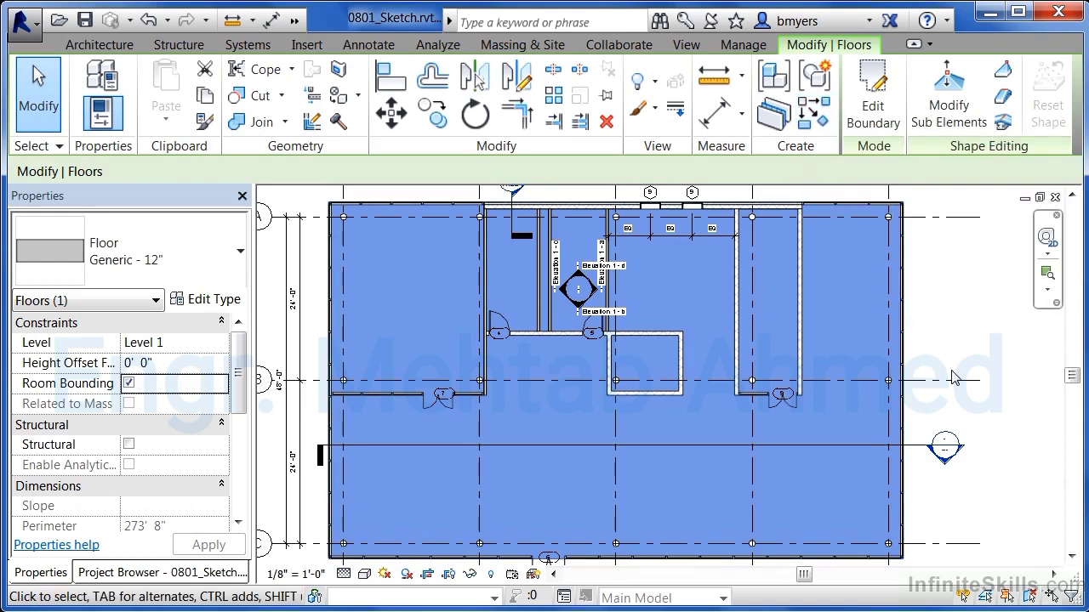
key(Escape)
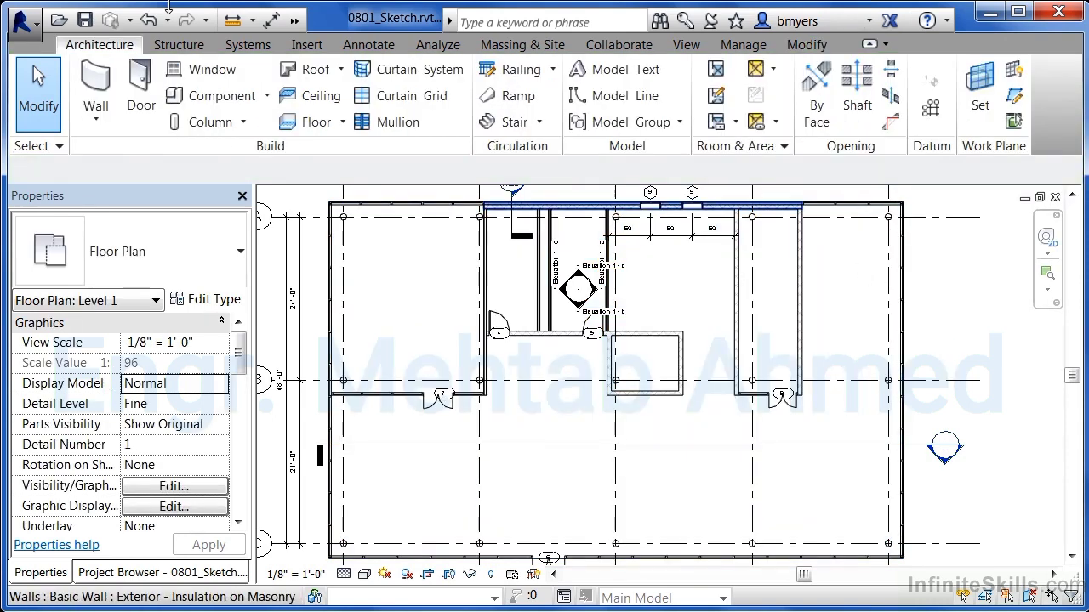
Step: Open the default 3D view and change the new floor's type to Generic - 12" - Filled
click(294, 19)
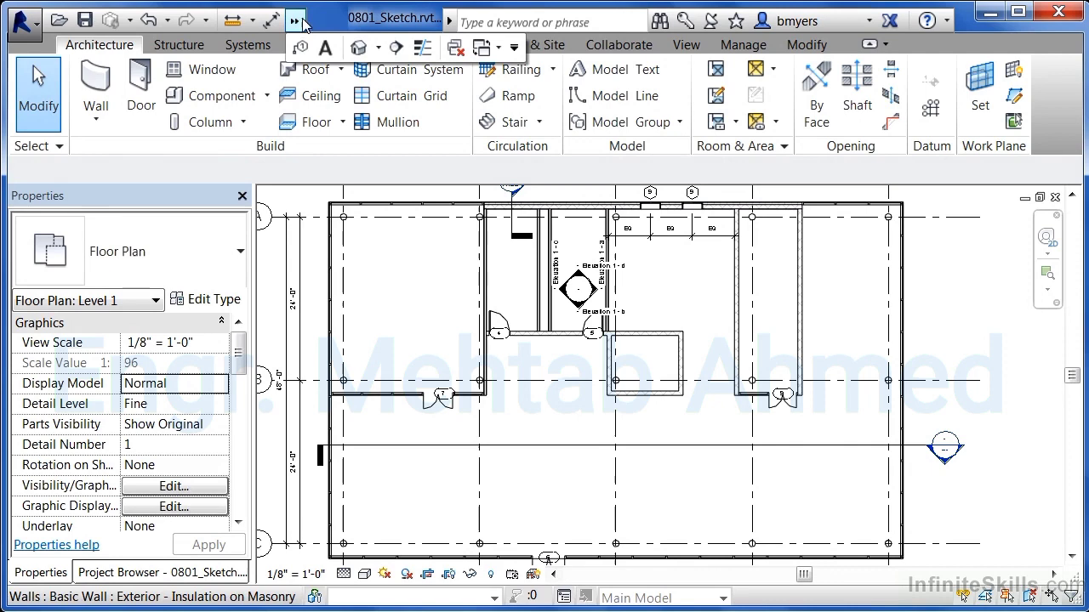
click(361, 49)
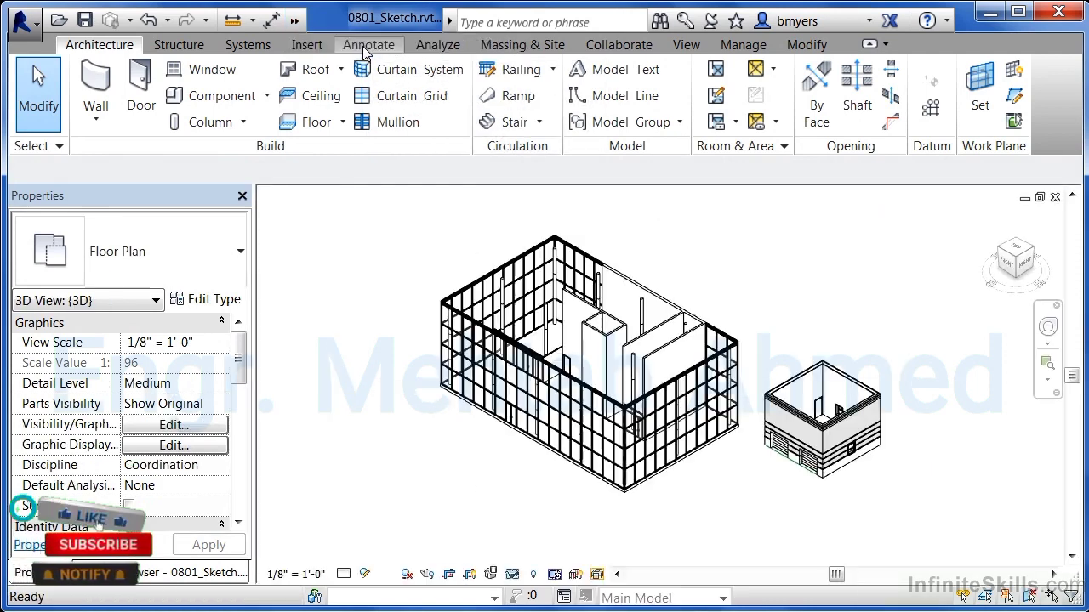
scroll(578, 498, up, 1)
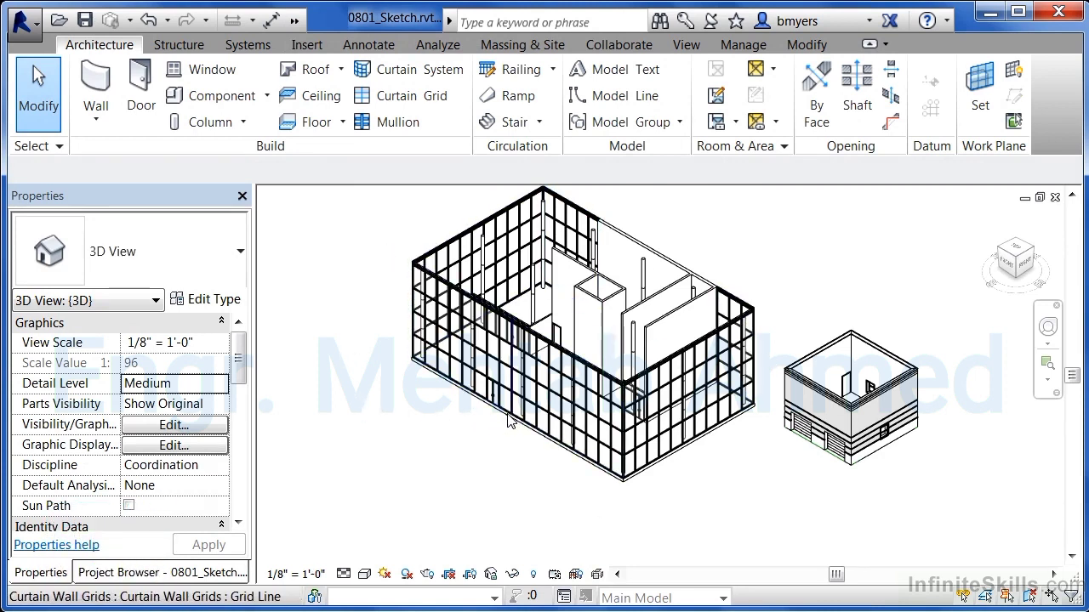
scroll(509, 421, up, 5)
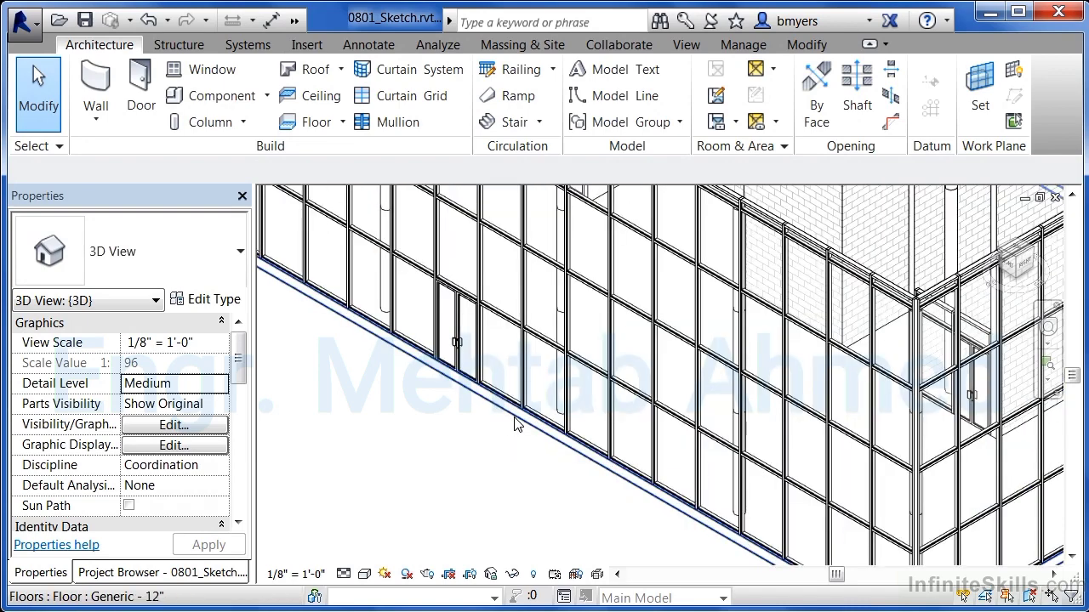
click(517, 425)
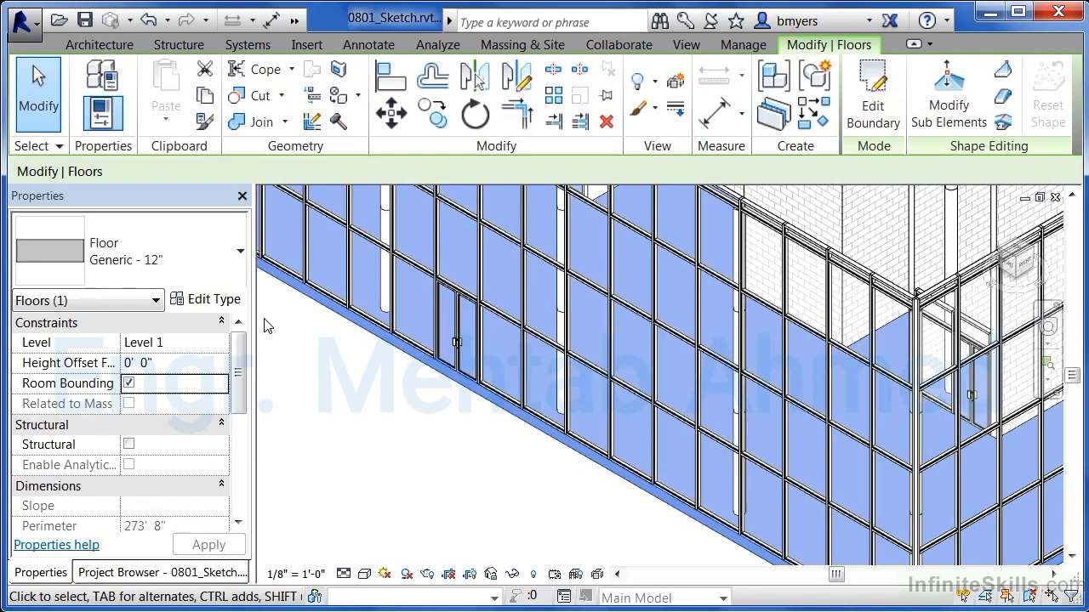
click(222, 270)
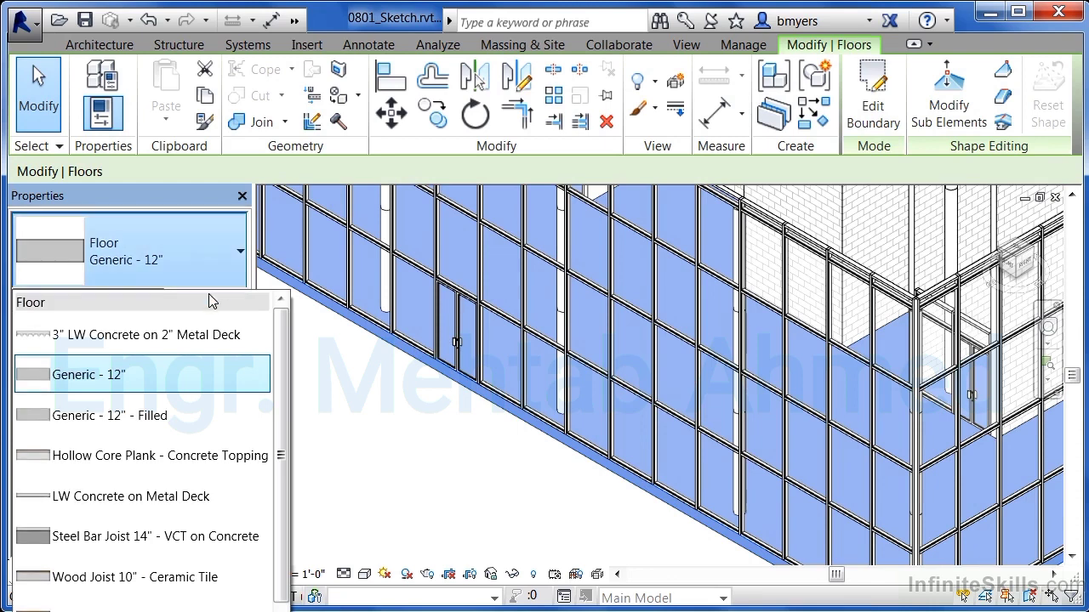
click(168, 419)
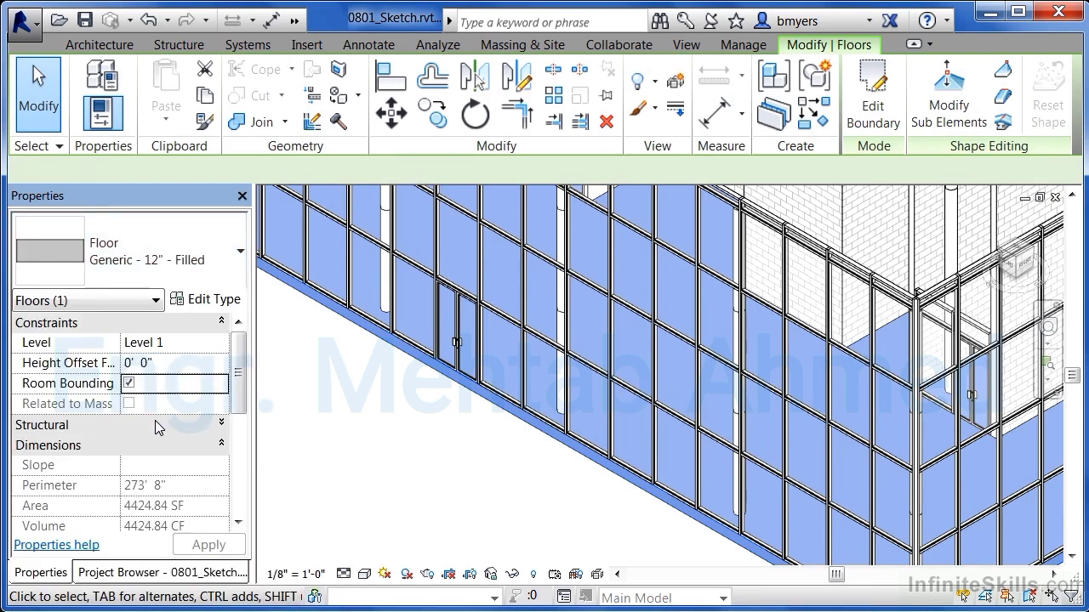
click(482, 469)
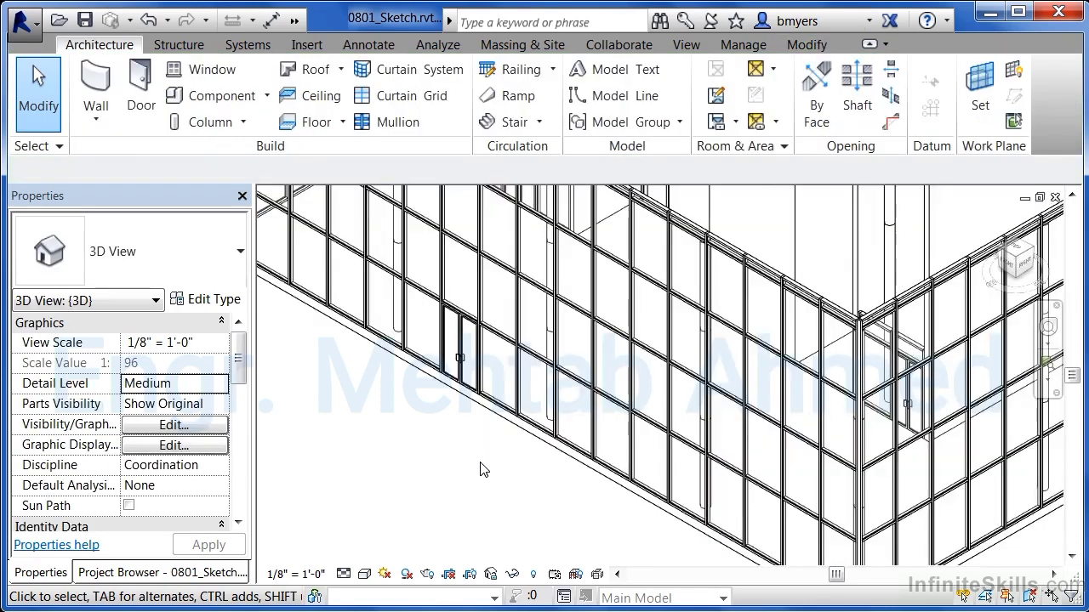
Step: Open the Level 2 floor plan from the project's views
scroll(482, 472, down, 5)
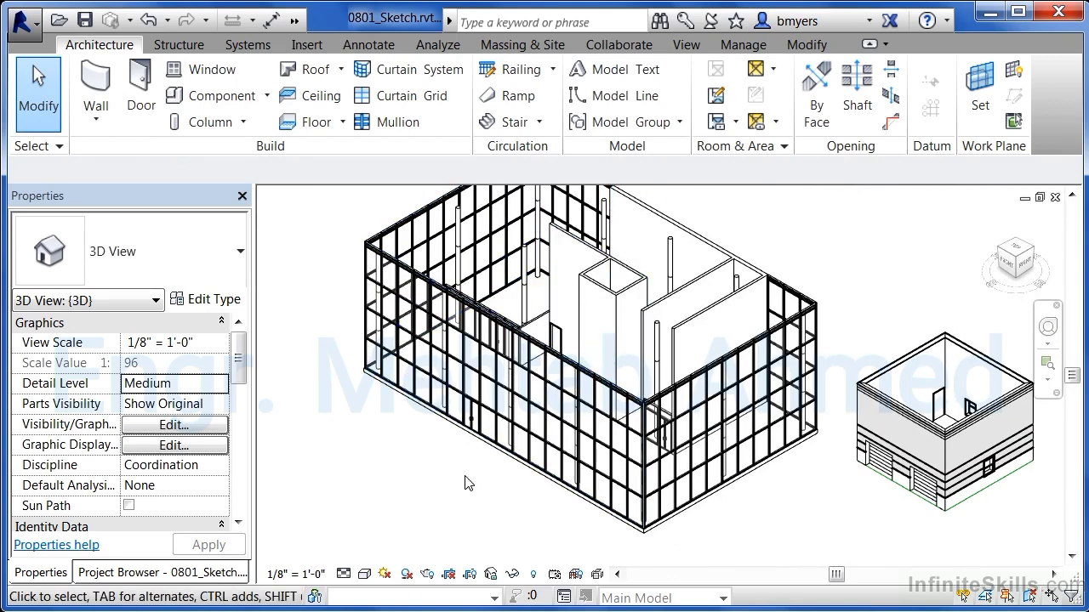
click(194, 573)
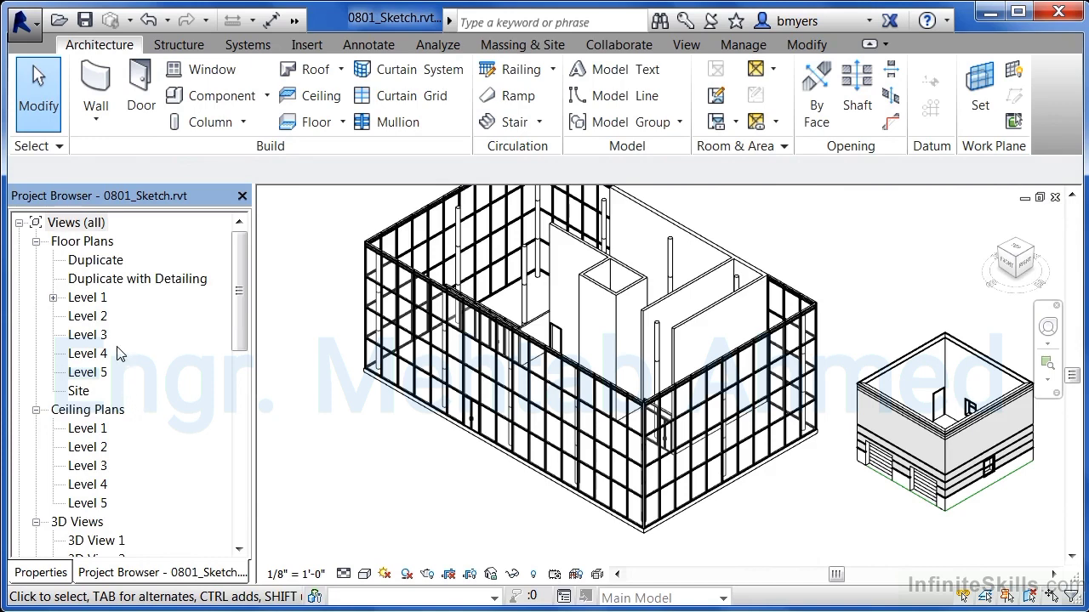
double_click(96, 315)
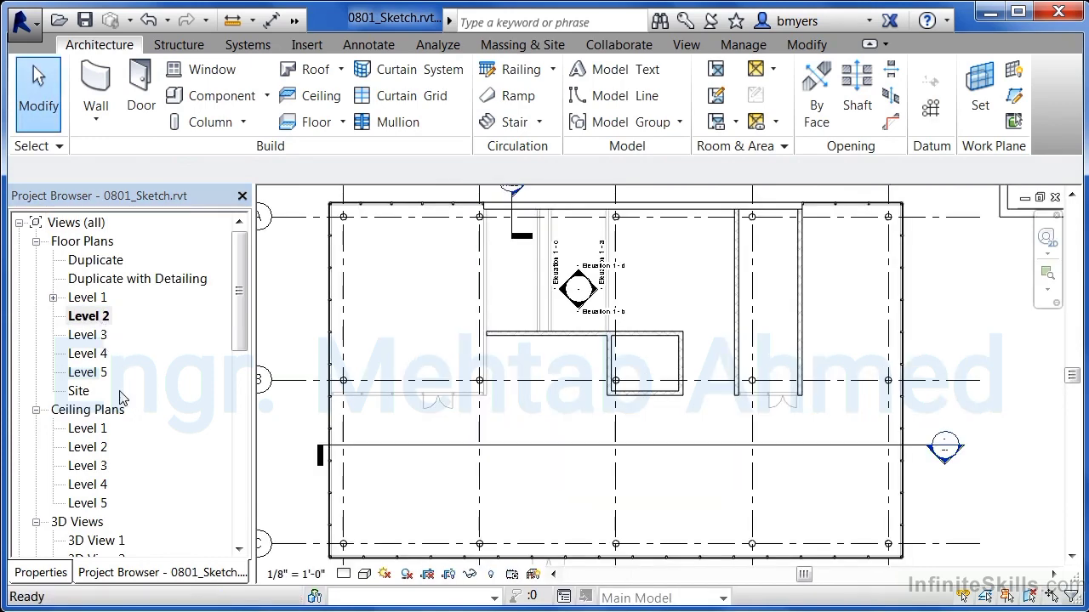
scroll(304, 537, down, 1)
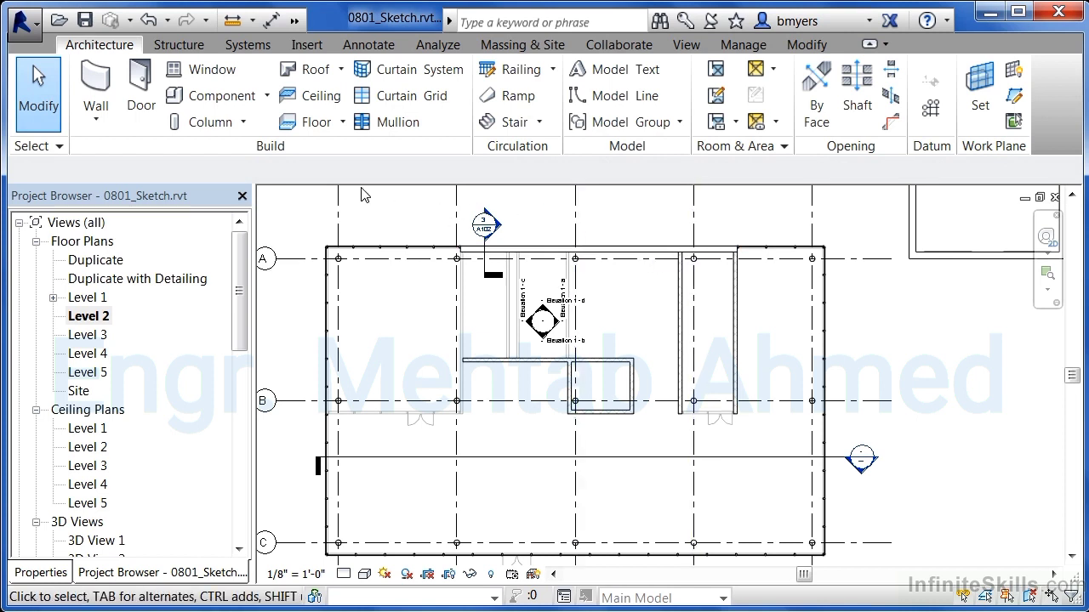
Step: Start a floor and draw a boundary line along the inner mullion face from the upper-left curtain wall corner to the masonry wall
click(316, 123)
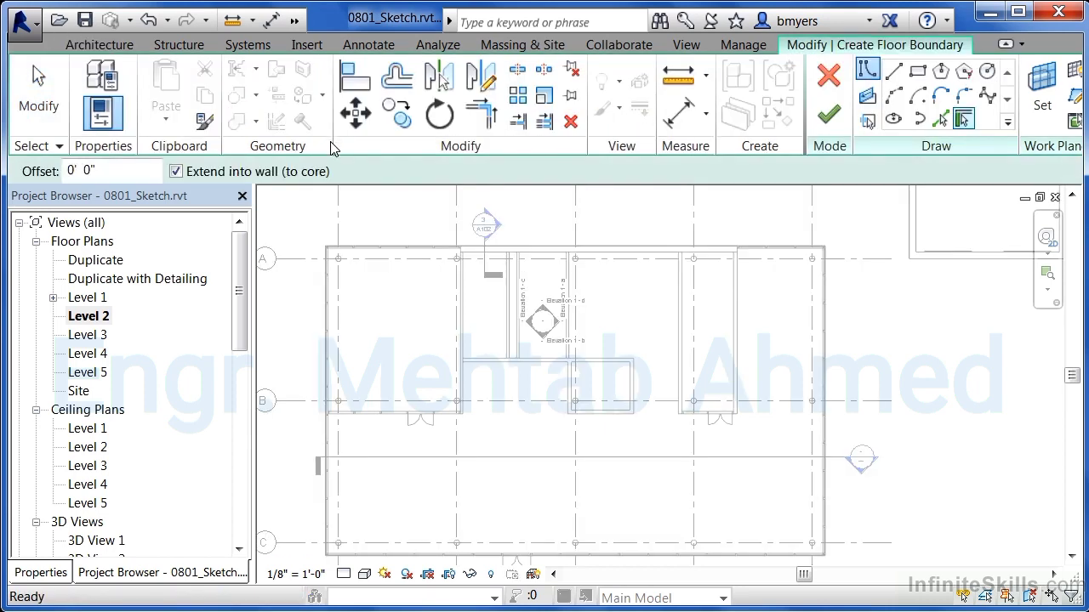
click(893, 72)
scroll(331, 251, up, 3)
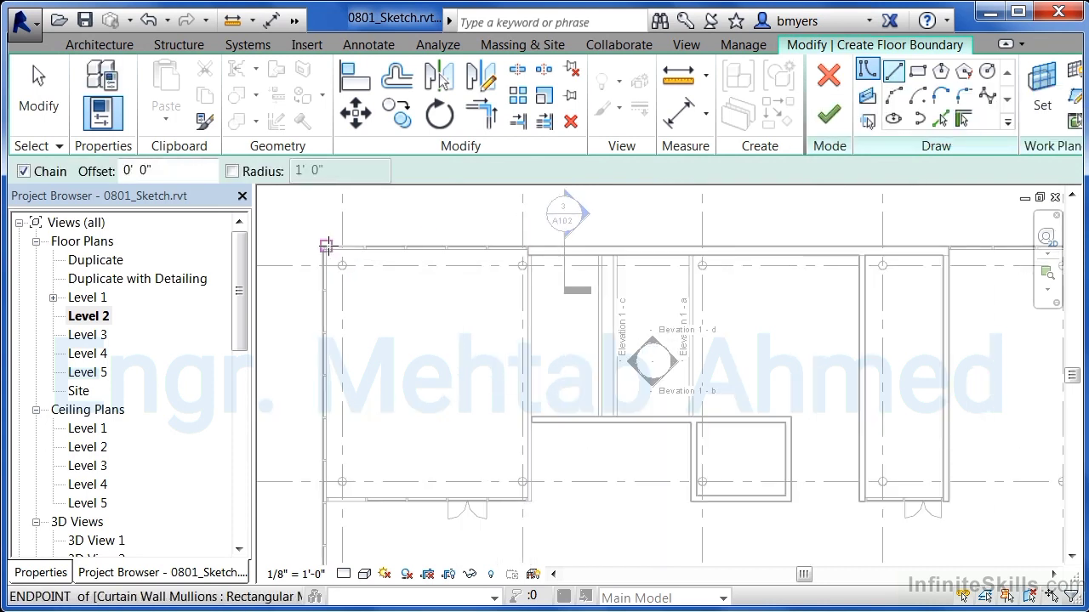
scroll(331, 251, up, 4)
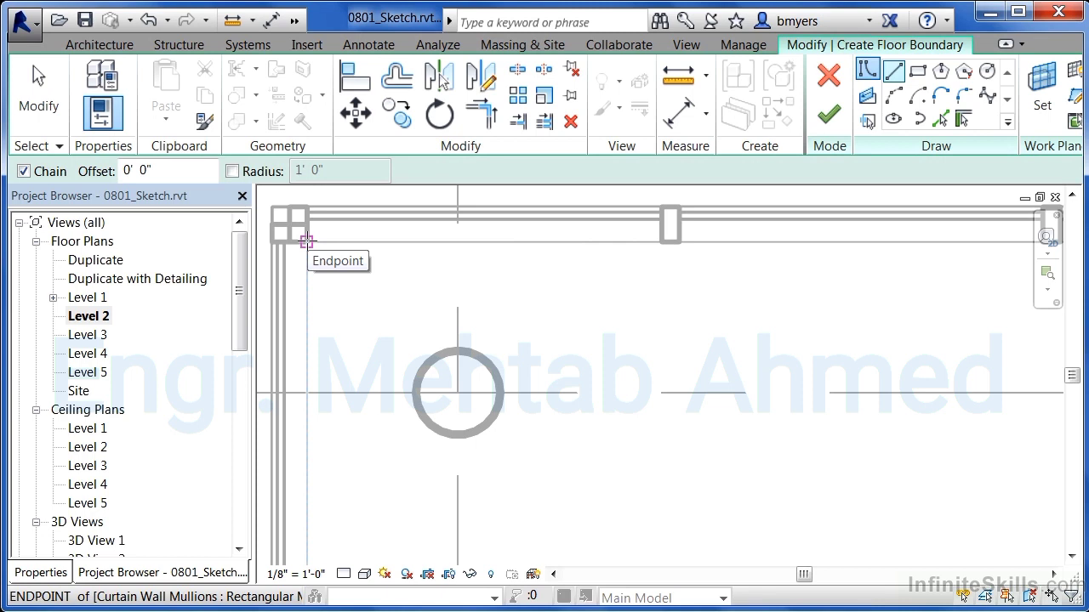
click(306, 242)
scroll(290, 240, down, 5)
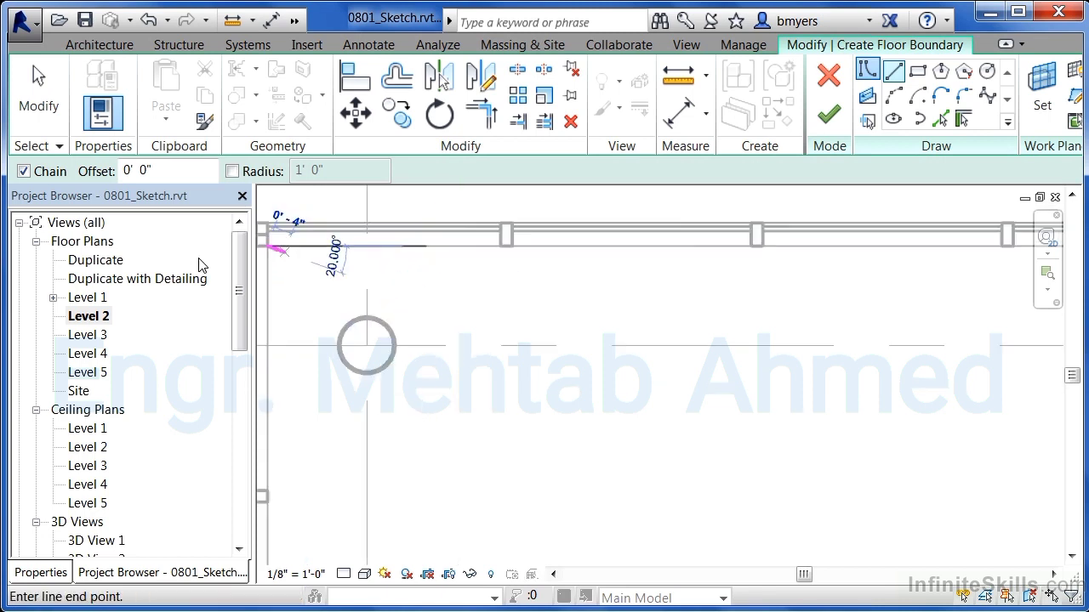
scroll(664, 254, up, 5)
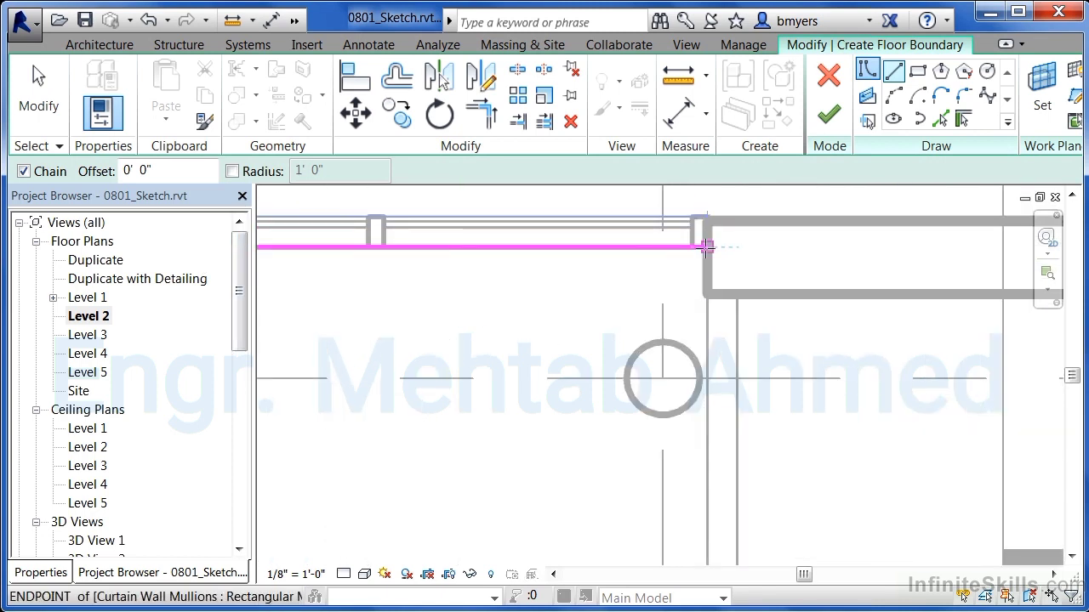
click(707, 247)
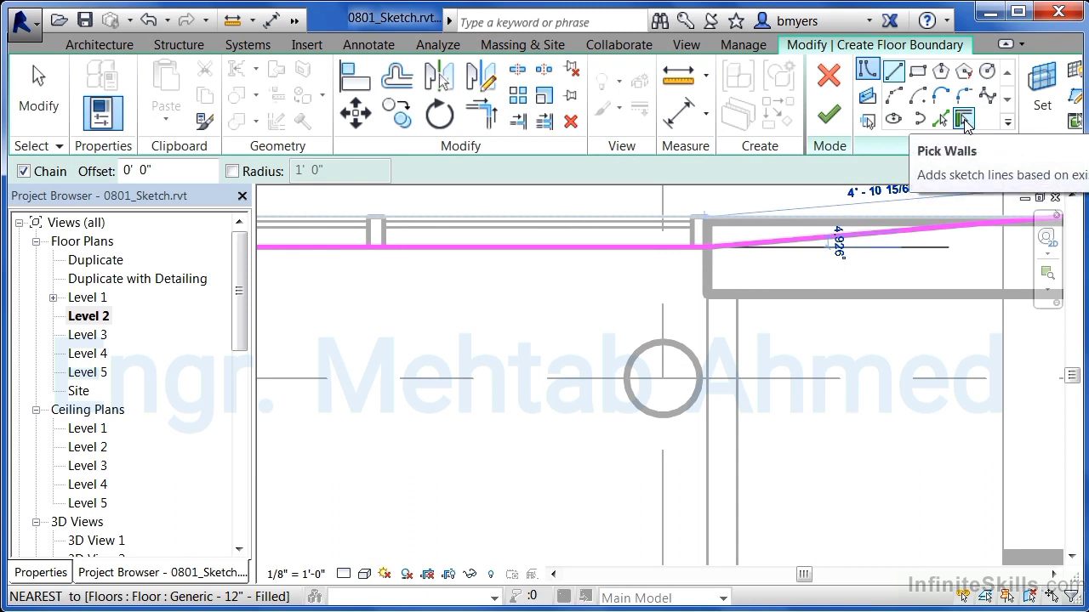
Step: Add a boundary line from the upper masonry wall with Pick Walls, with Extend into wall (to core) enabled
click(964, 120)
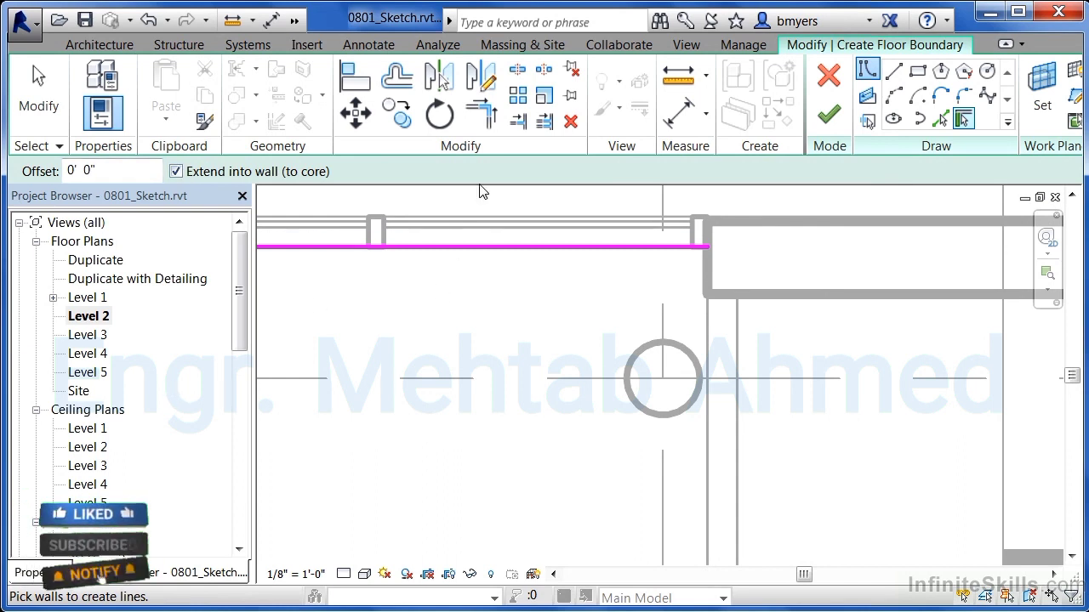
scroll(365, 340, down, 3)
scroll(474, 355, up, 5)
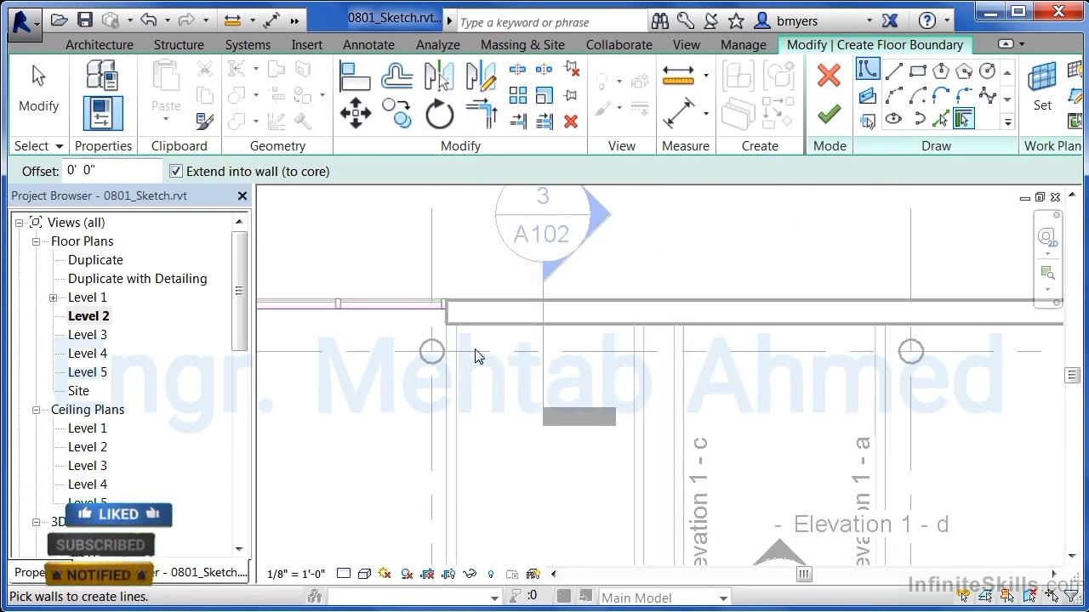
scroll(507, 306, up, 2)
scroll(505, 306, up, 1)
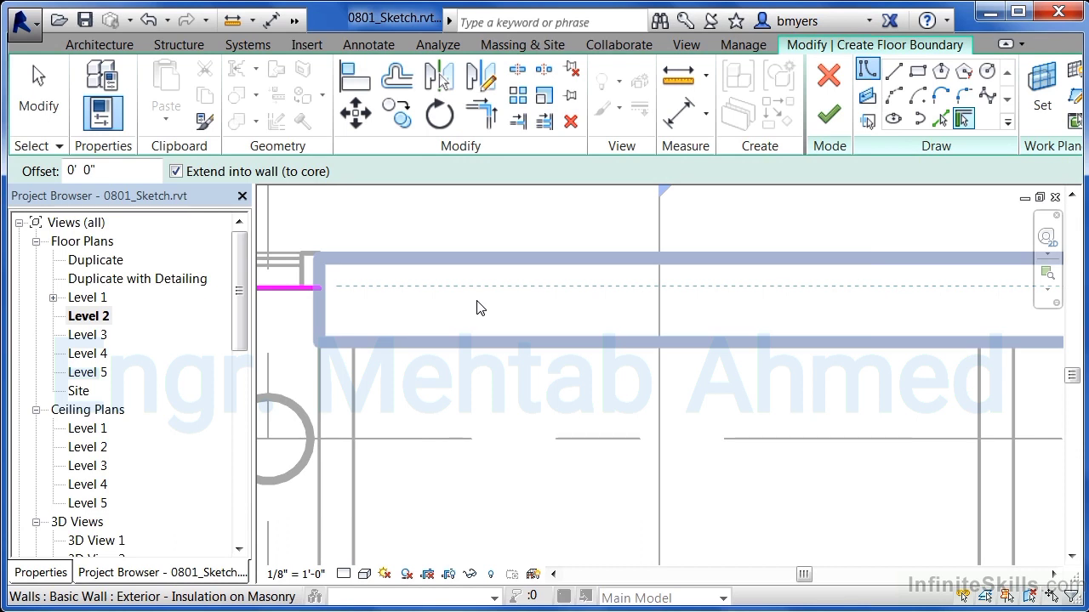
click(176, 172)
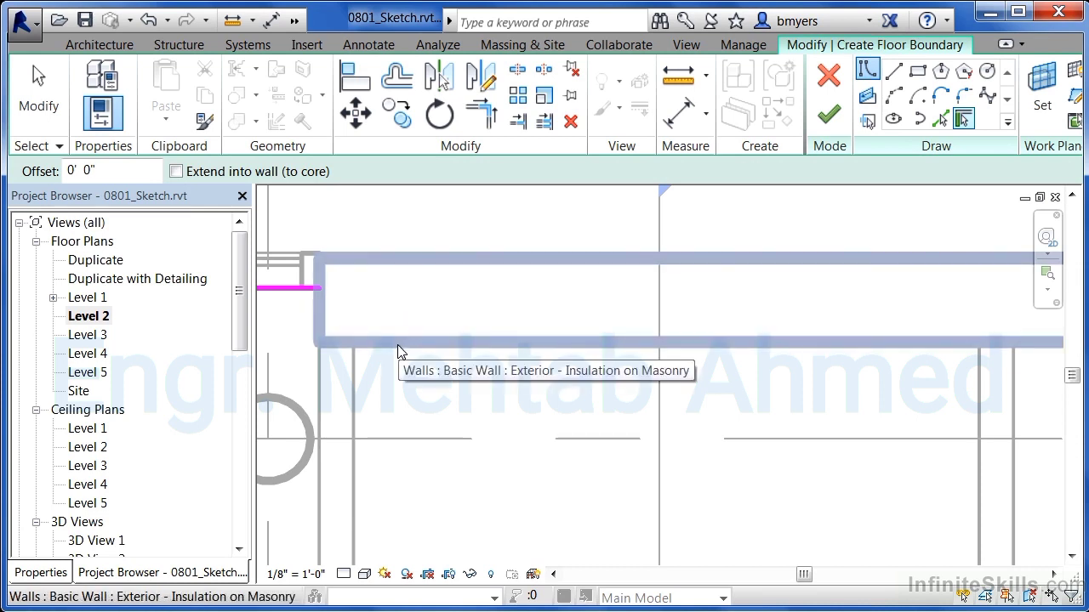
click(175, 171)
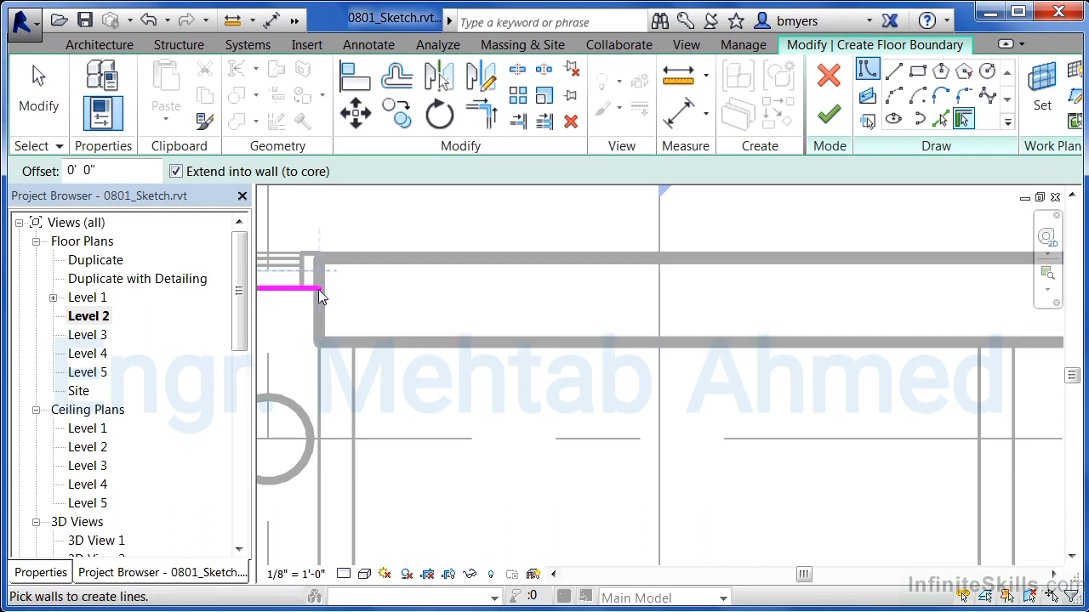
click(442, 268)
scroll(304, 382, down, 3)
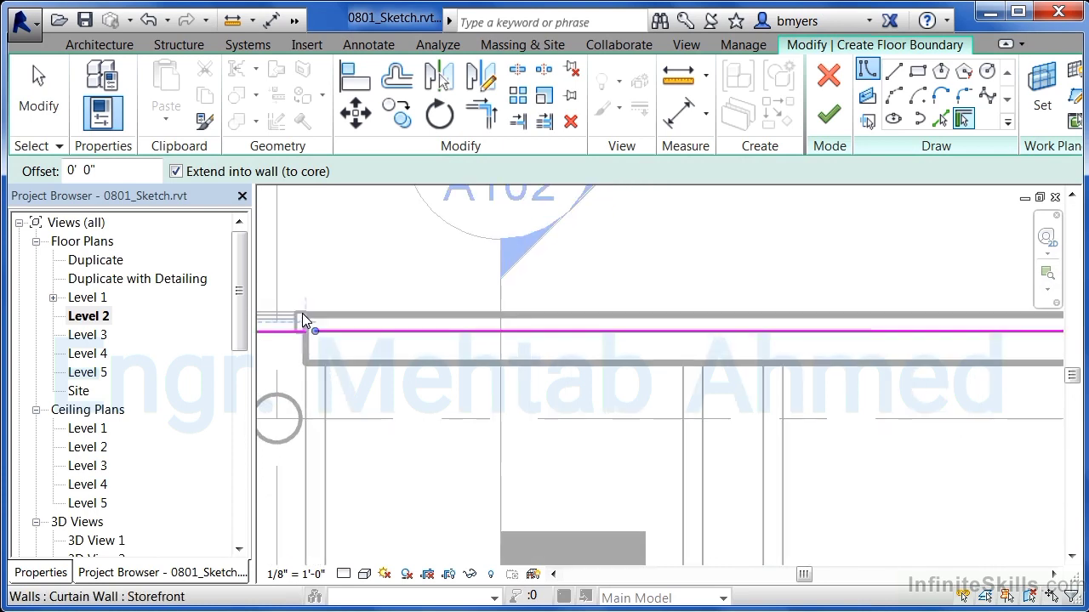
Step: Draw a boundary line along the inner mullion face from the masonry wall's right end to the upper-right curtain wall corner
scroll(413, 328, down, 4)
scroll(691, 334, up, 5)
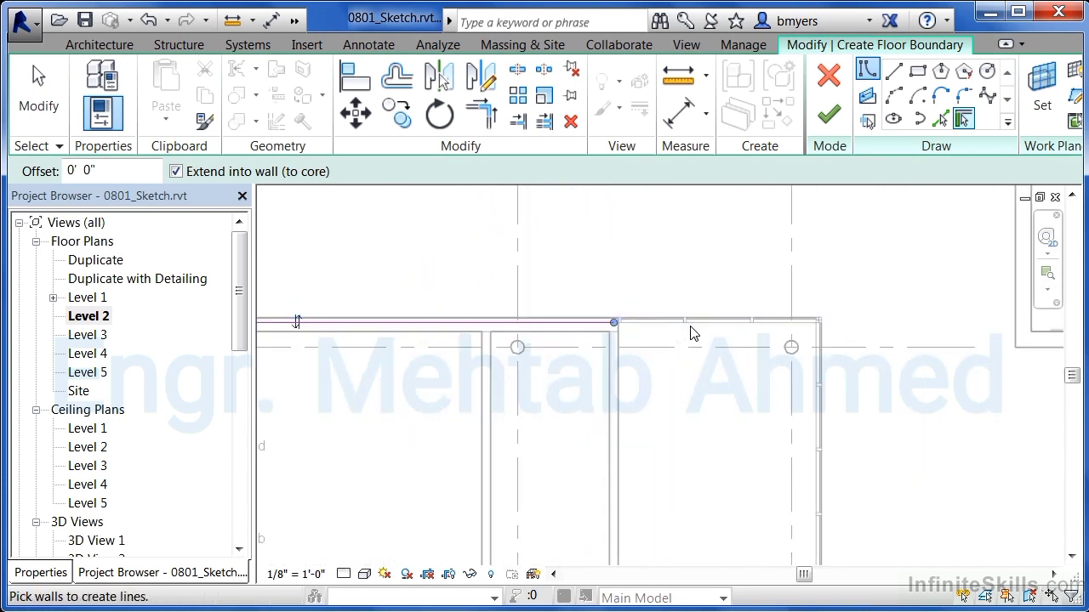
scroll(681, 337, up, 5)
key(l)
key(i)
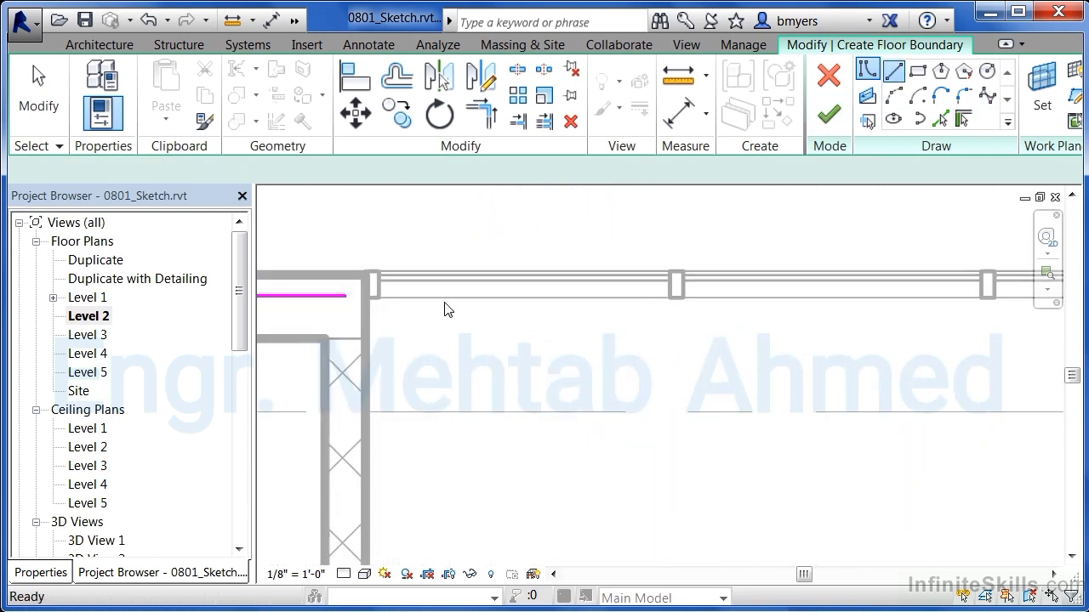
click(366, 298)
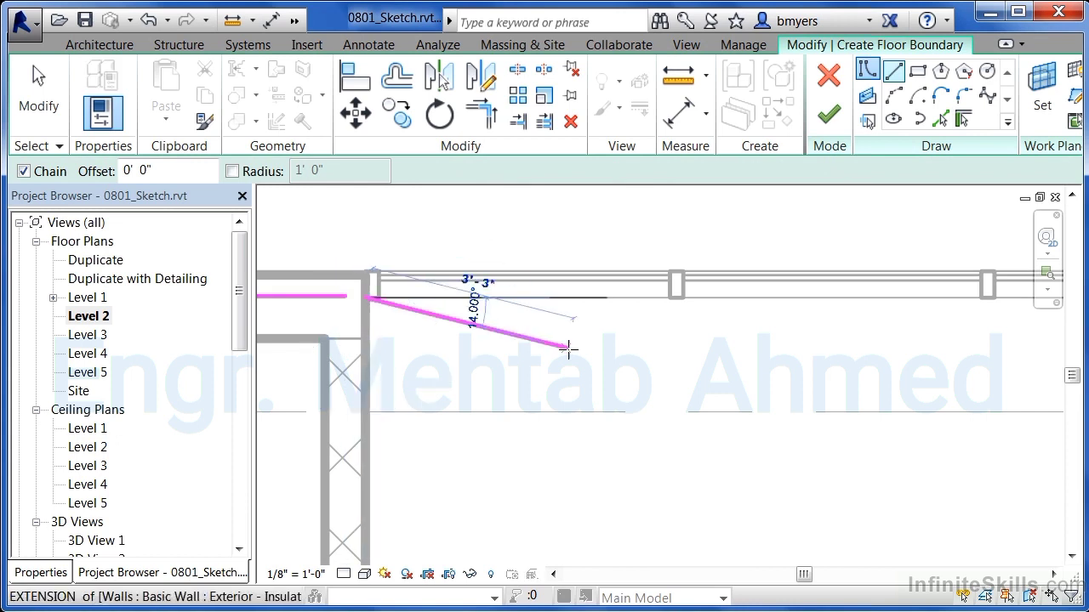
scroll(587, 294, down, 5)
scroll(819, 288, up, 2)
scroll(815, 291, up, 3)
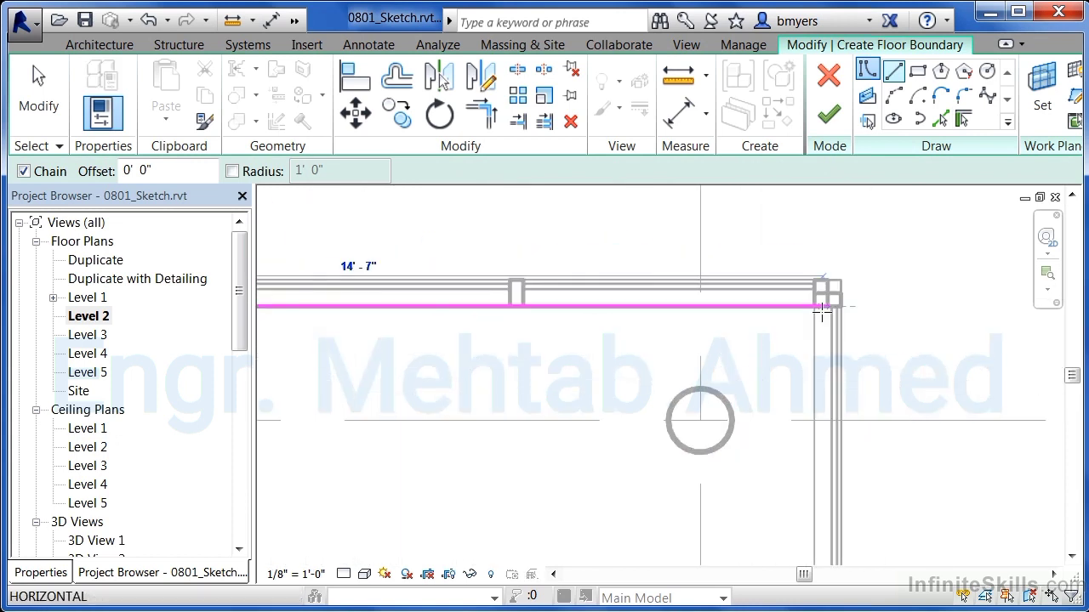
click(825, 291)
Step: Continue the boundary along the inner mullion faces of the right, lower and left curtain walls back to the upper-left starting corner
scroll(823, 286, down, 5)
scroll(822, 281, down, 5)
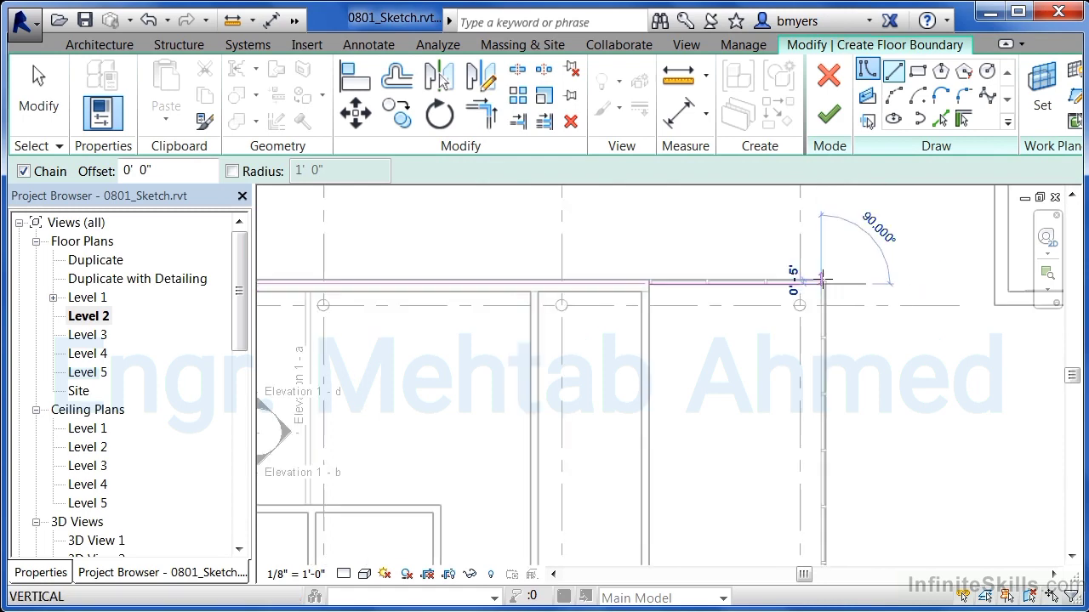
scroll(821, 408, up, 6)
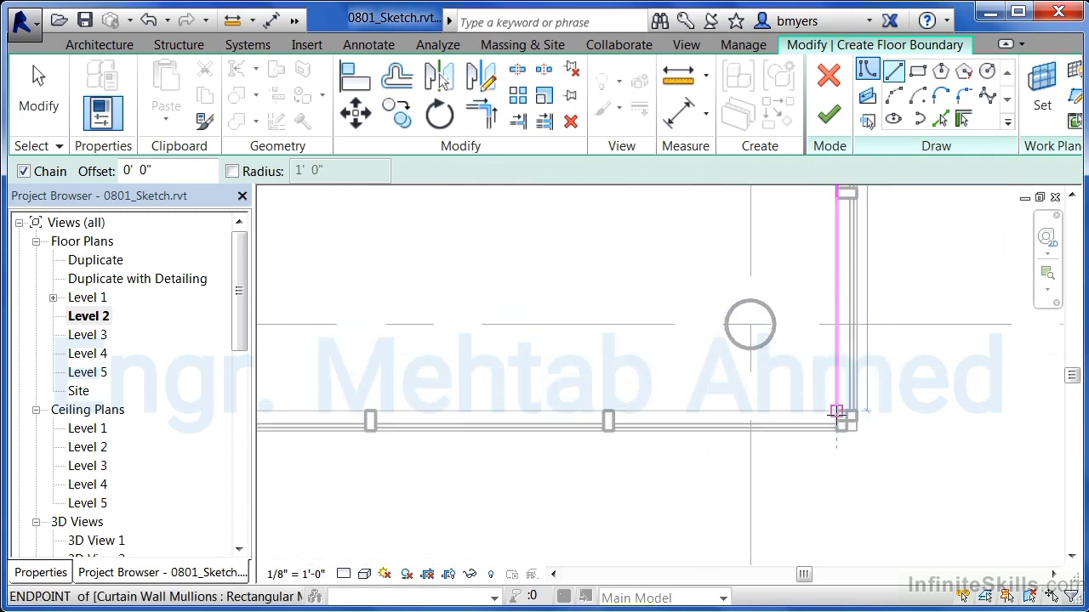
click(836, 414)
scroll(841, 419, down, 5)
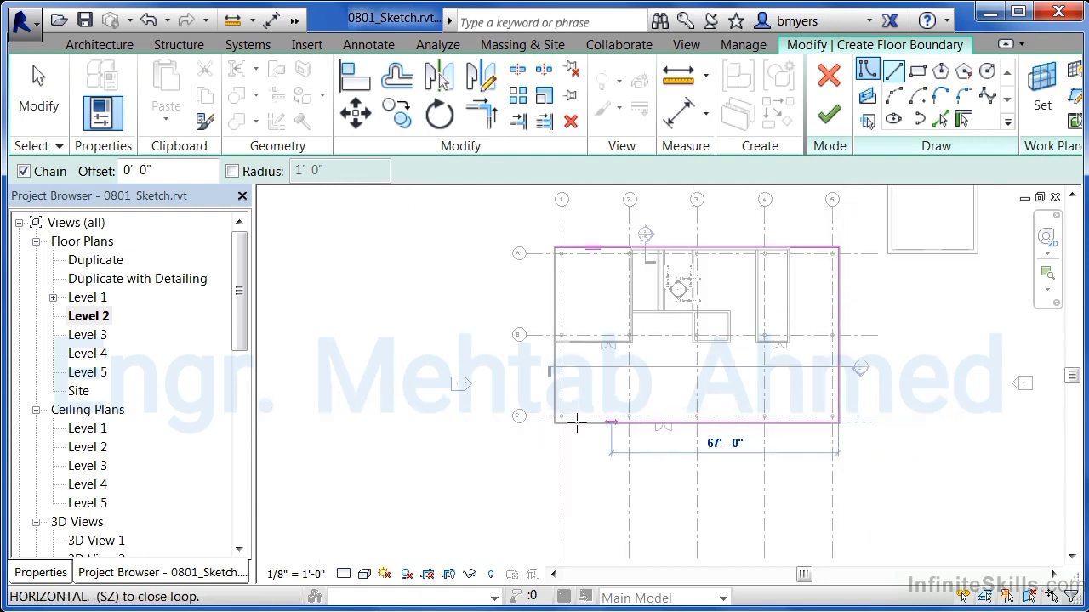
scroll(544, 419, up, 6)
scroll(542, 420, up, 3)
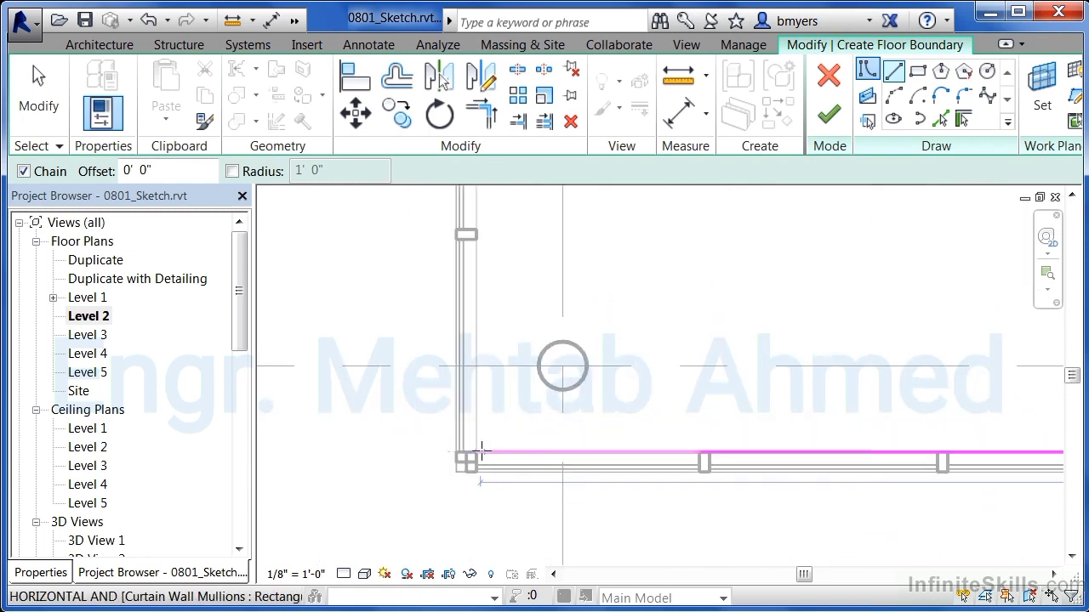
click(501, 442)
scroll(500, 441, down, 6)
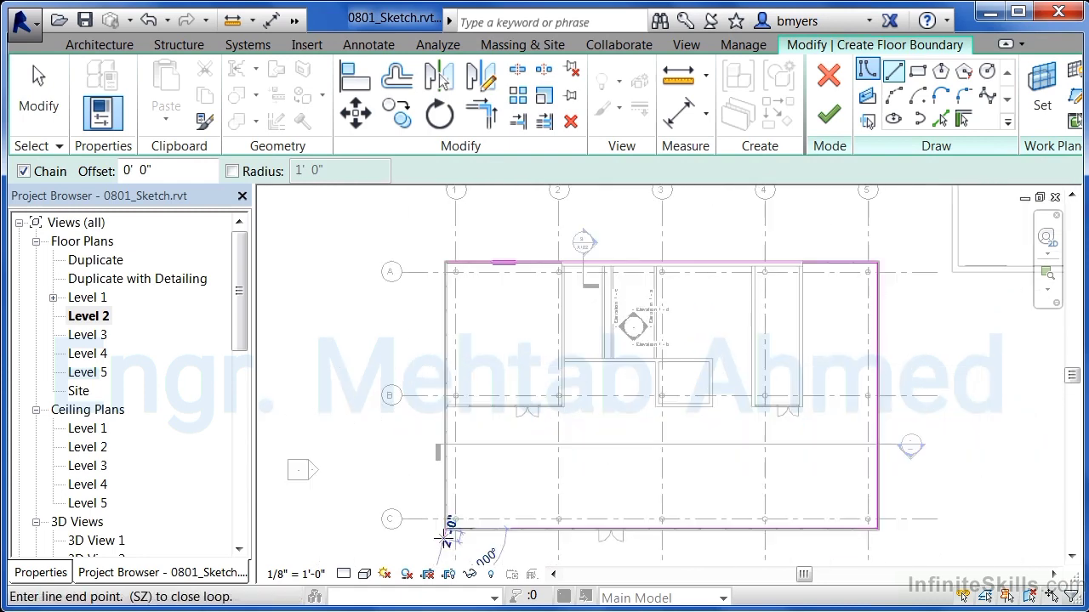
scroll(444, 265, up, 5)
click(442, 265)
scroll(336, 438, down, 3)
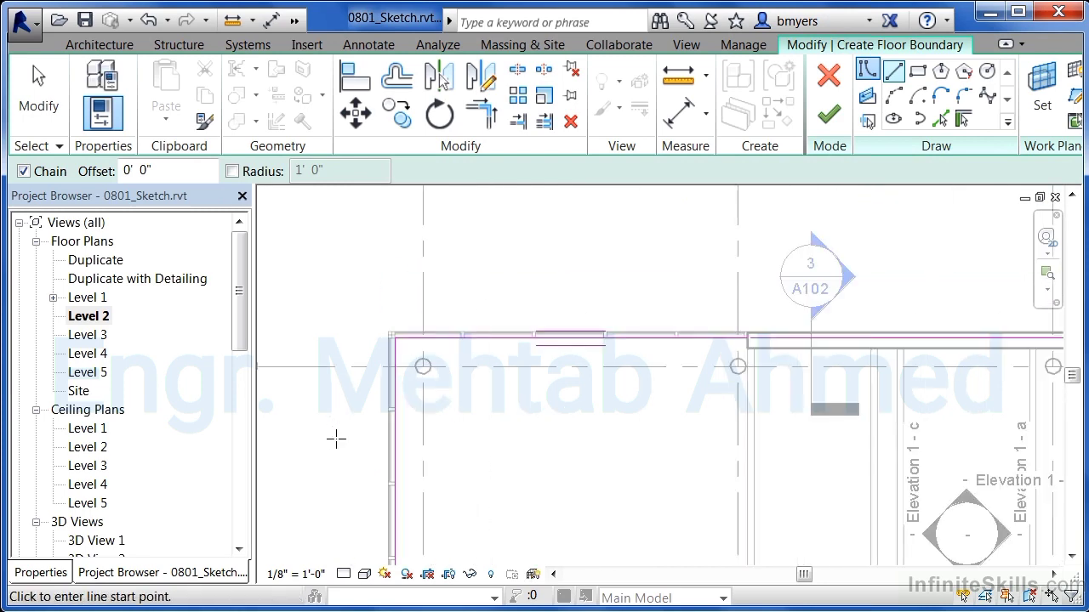
Step: Try to stretch the left end of the masonry wall's boundary line to the wall's end face
scroll(382, 428, up, 3)
scroll(547, 388, up, 2)
scroll(548, 388, up, 6)
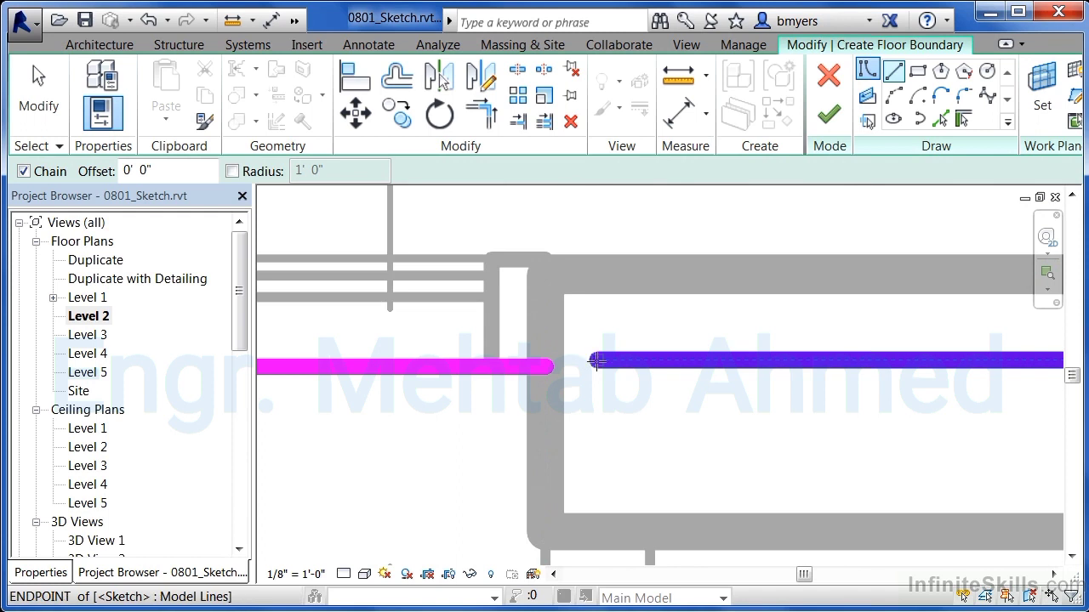
key(Escape)
key(Escape)
click(606, 364)
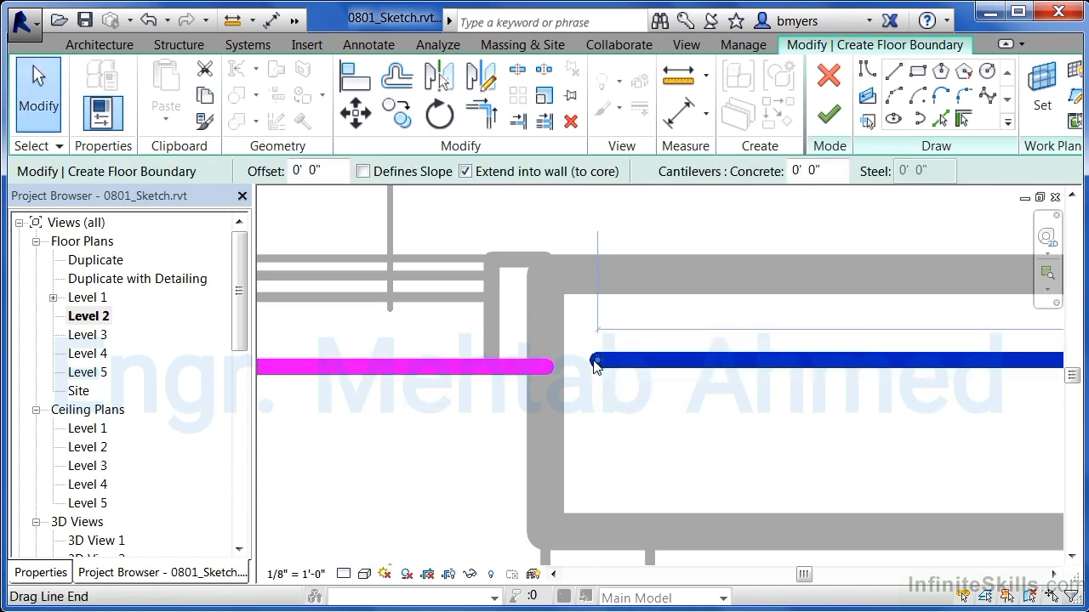
drag(596, 362, 558, 359)
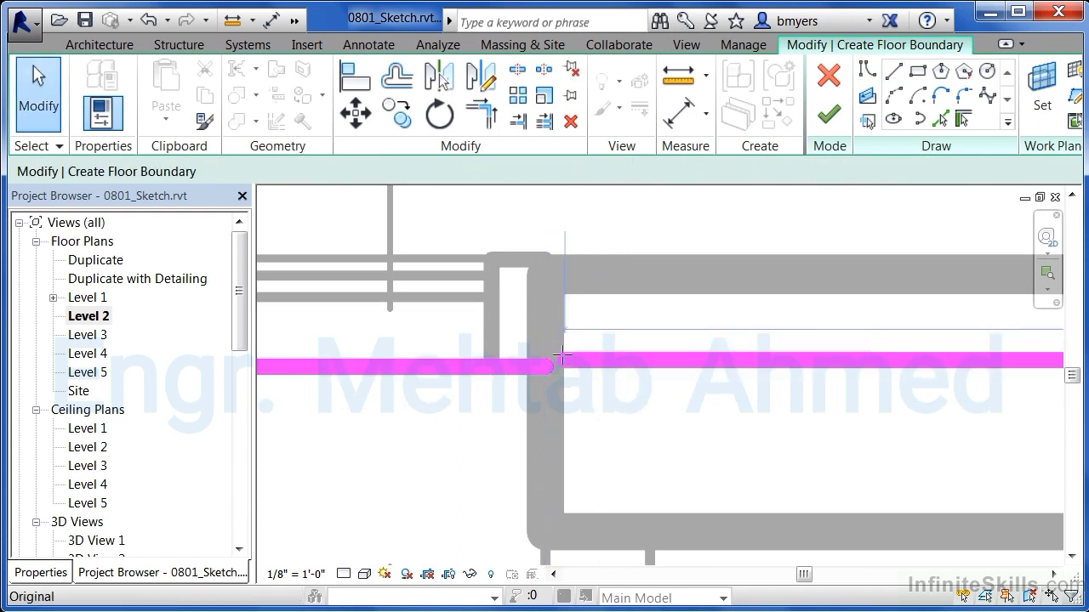
click(563, 359)
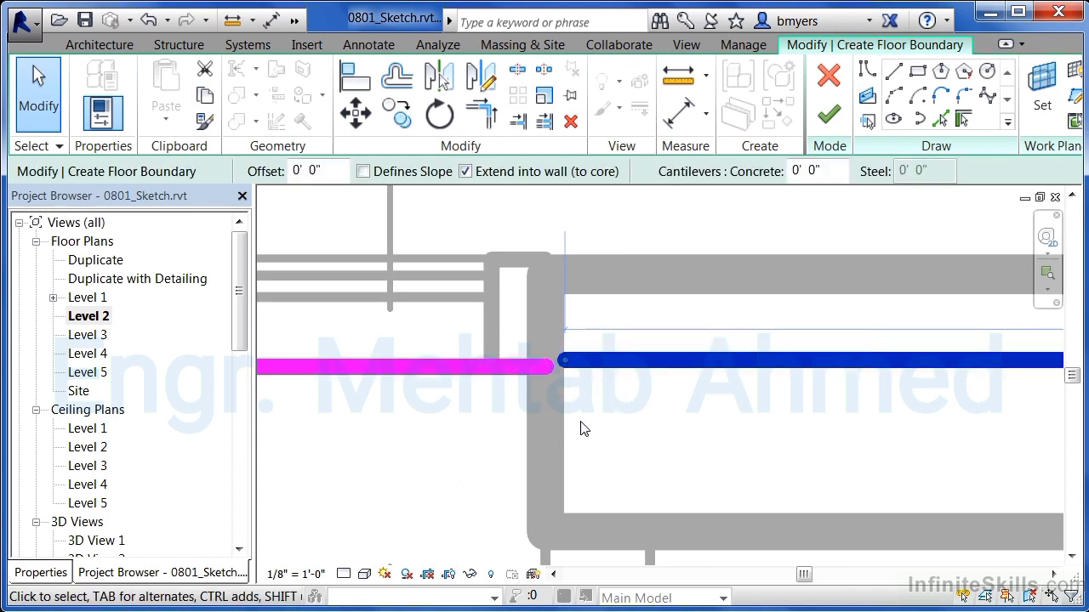
Step: Turn on thin lines and stretch the left end of the masonry wall's boundary line to the wall's end face
click(687, 47)
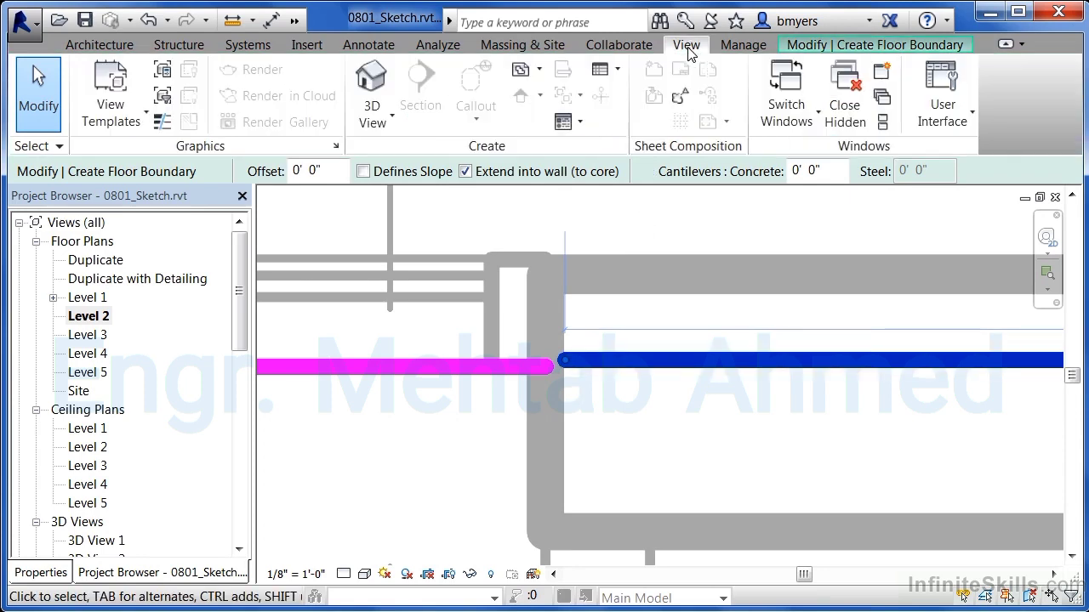
click(163, 123)
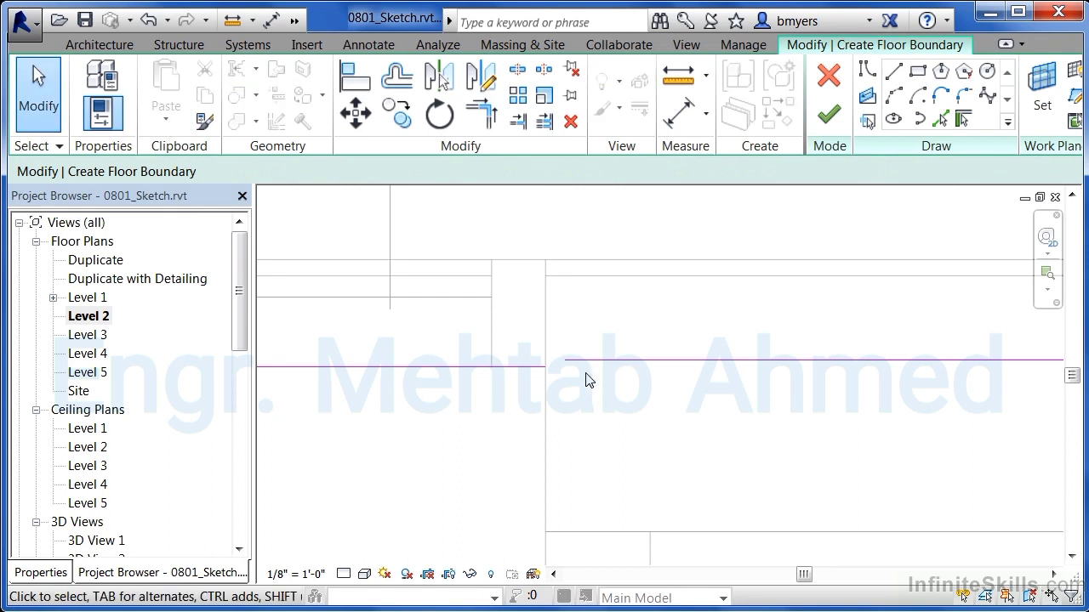
scroll(579, 370, up, 2)
click(566, 358)
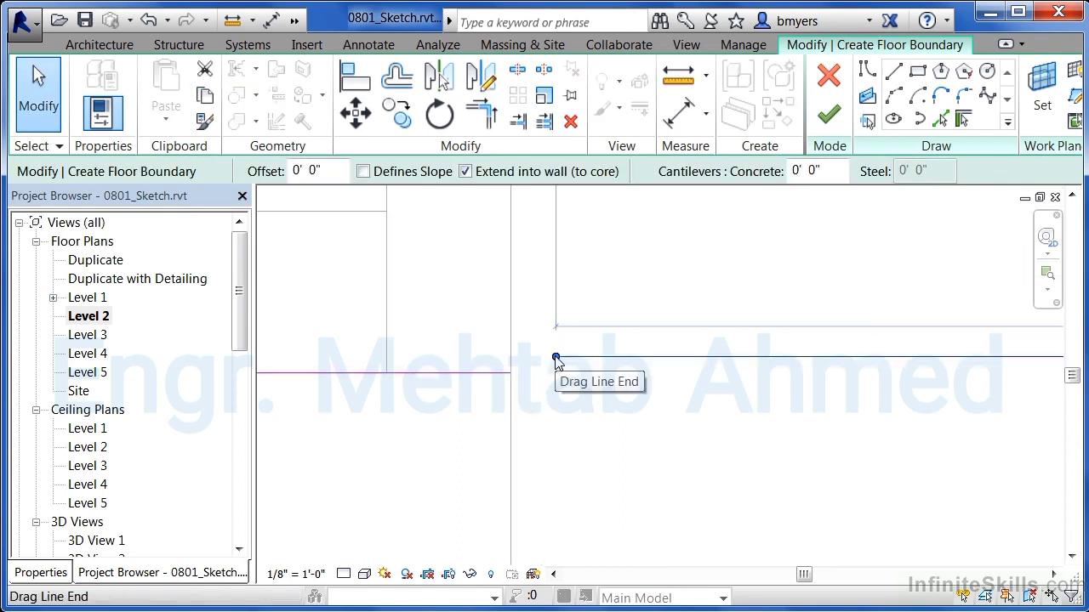
drag(556, 357, 511, 357)
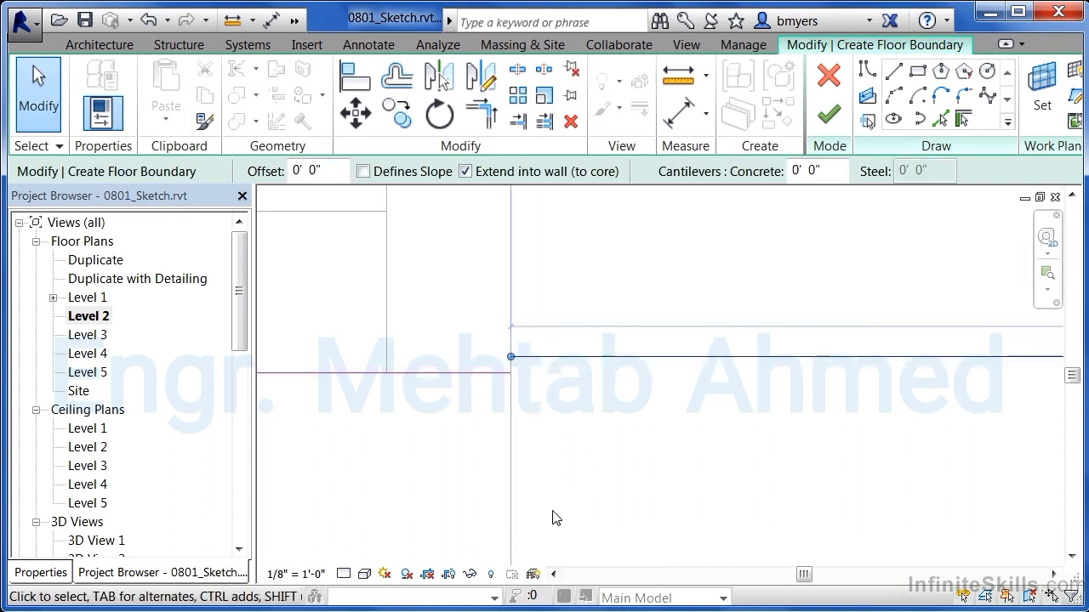
click(560, 521)
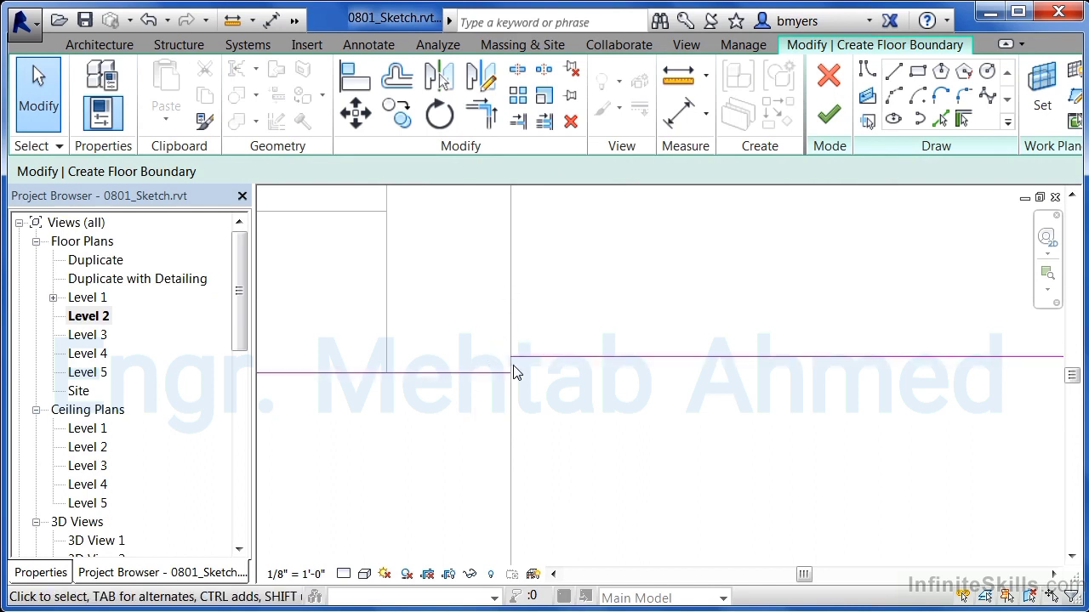
Step: Draw a short boundary line on the masonry wall's left end face joining the two offset boundary lines
click(893, 74)
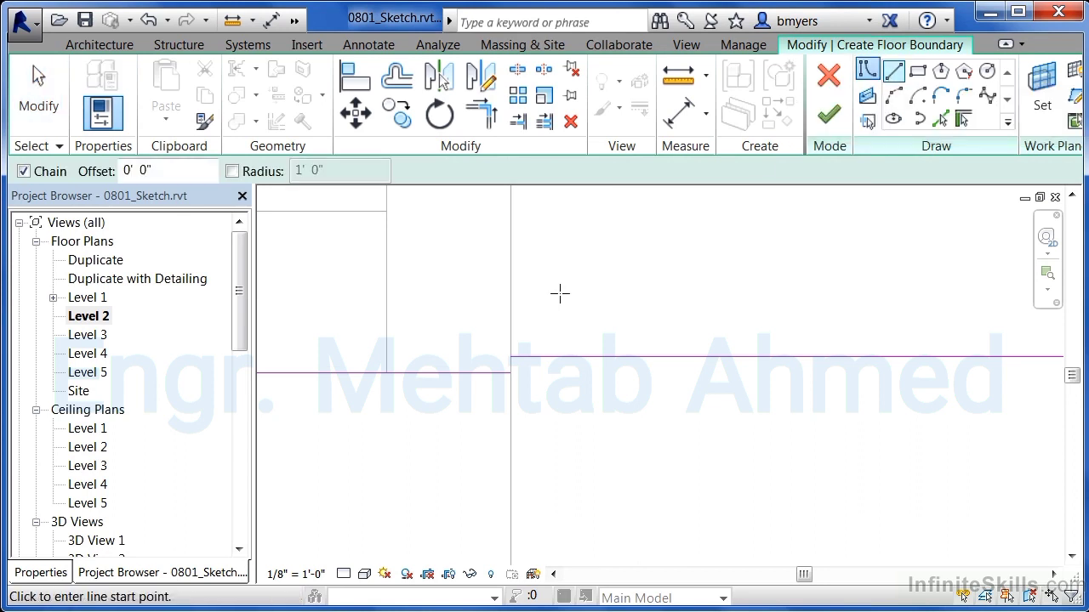
click(511, 372)
key(Escape)
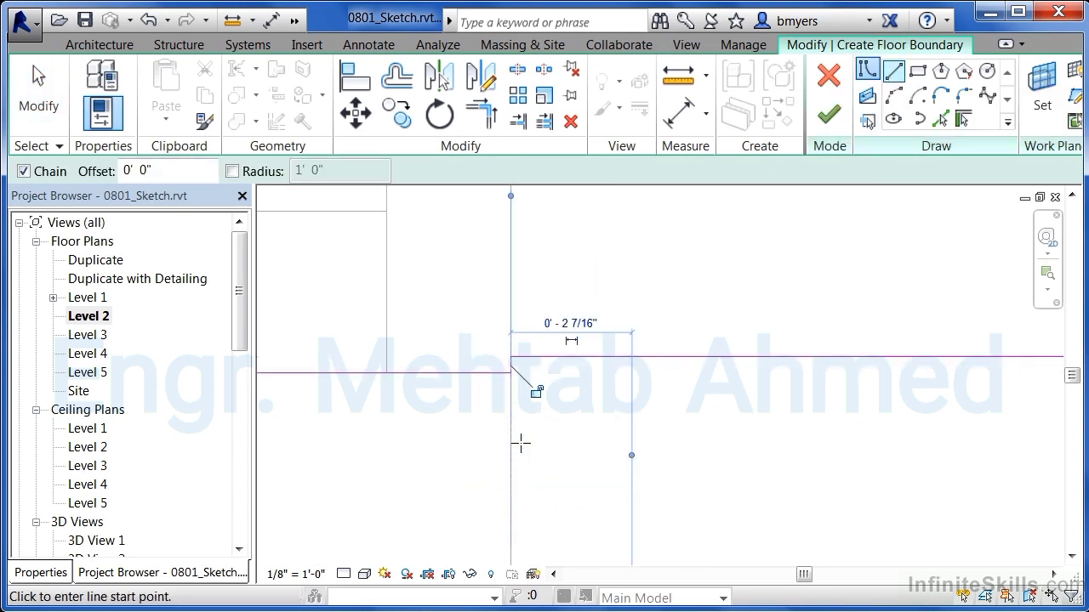
key(Escape)
Step: Stretch the right end of the masonry wall's boundary line to the wall's end face
scroll(434, 340, down, 2)
scroll(435, 340, down, 4)
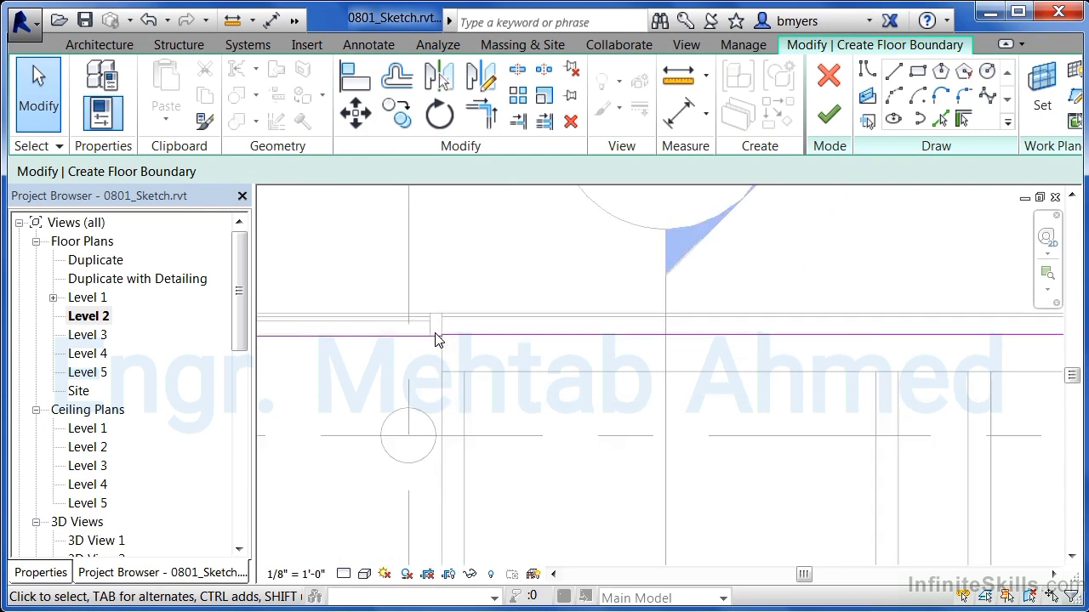
scroll(432, 387, down, 2)
scroll(814, 383, down, 2)
scroll(812, 384, up, 6)
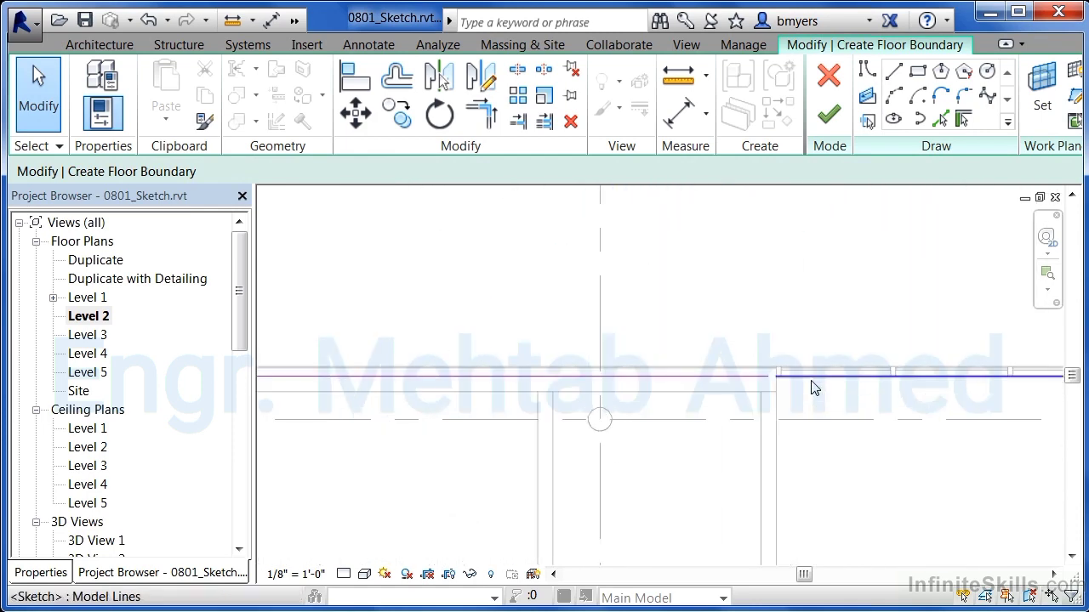
scroll(727, 355, up, 3)
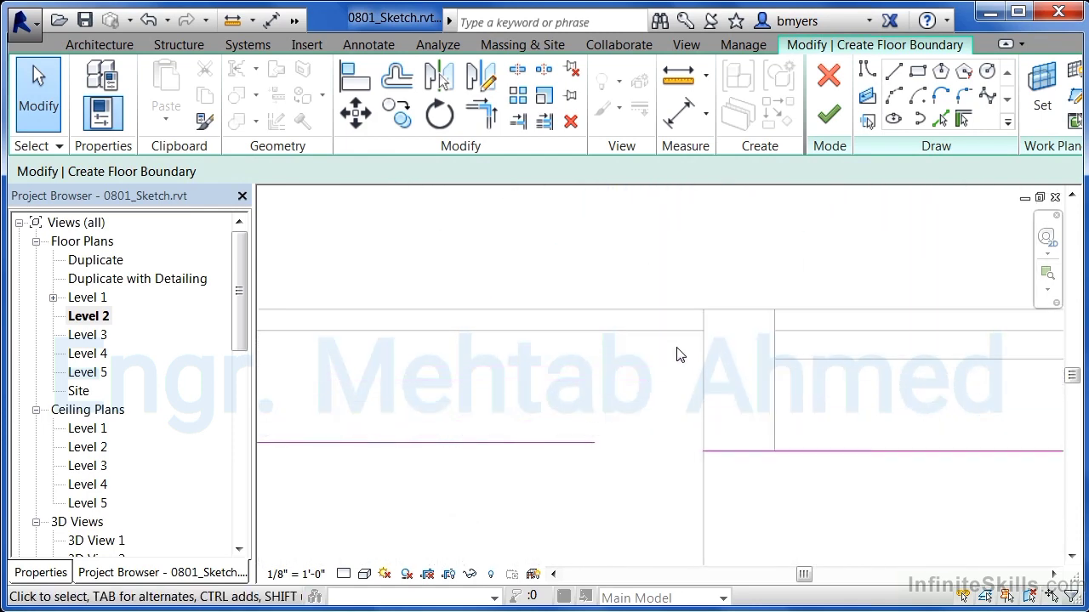
click(587, 443)
drag(594, 443, 702, 443)
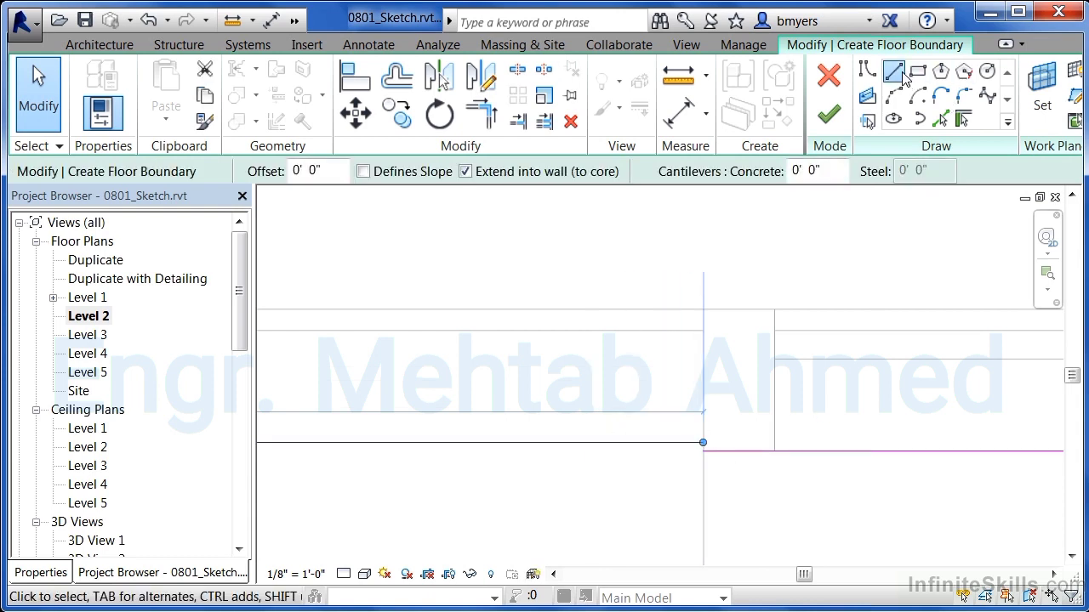
Step: Draw a short boundary line on the masonry wall's right end face joining the two offset boundary lines
click(893, 71)
click(705, 443)
click(704, 452)
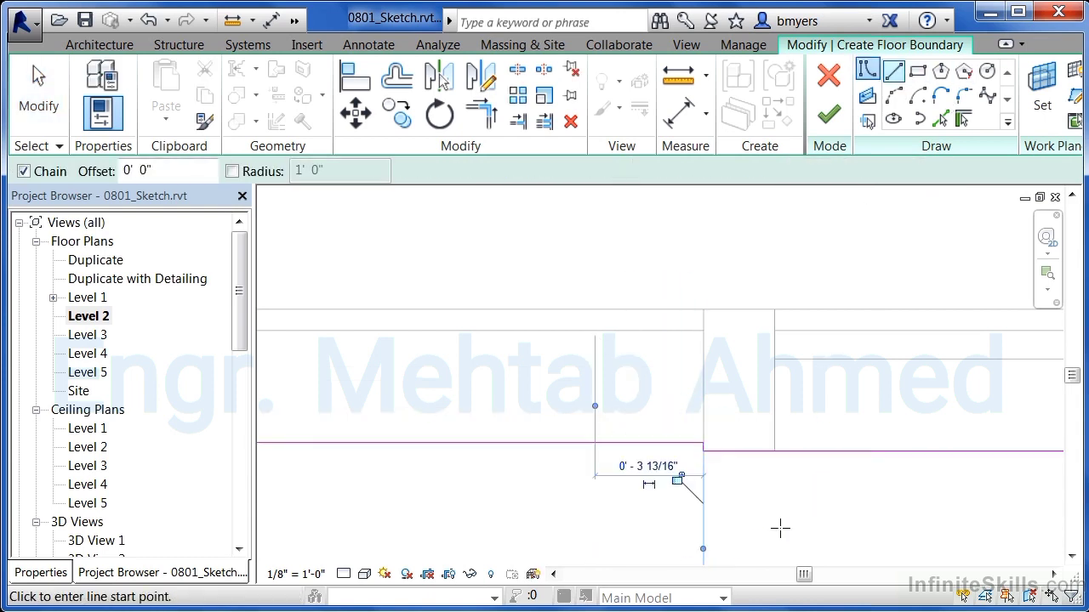
Step: Finish the Level 2 floor sketch and attach the walls that go up to its level to the floor's bottom
scroll(871, 187, down, 3)
scroll(766, 272, down, 6)
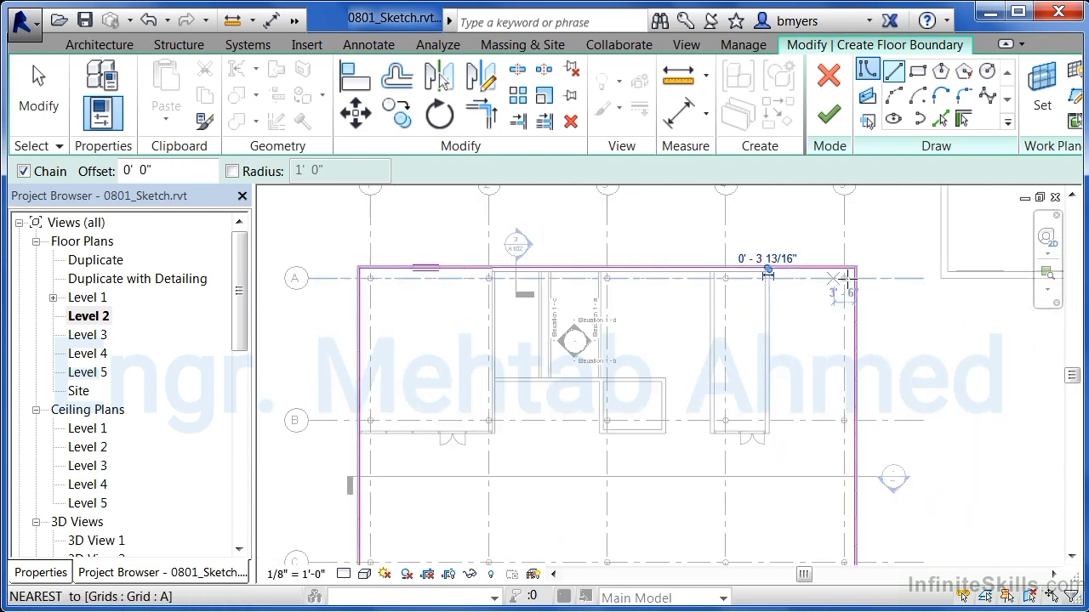
scroll(864, 242, down, 2)
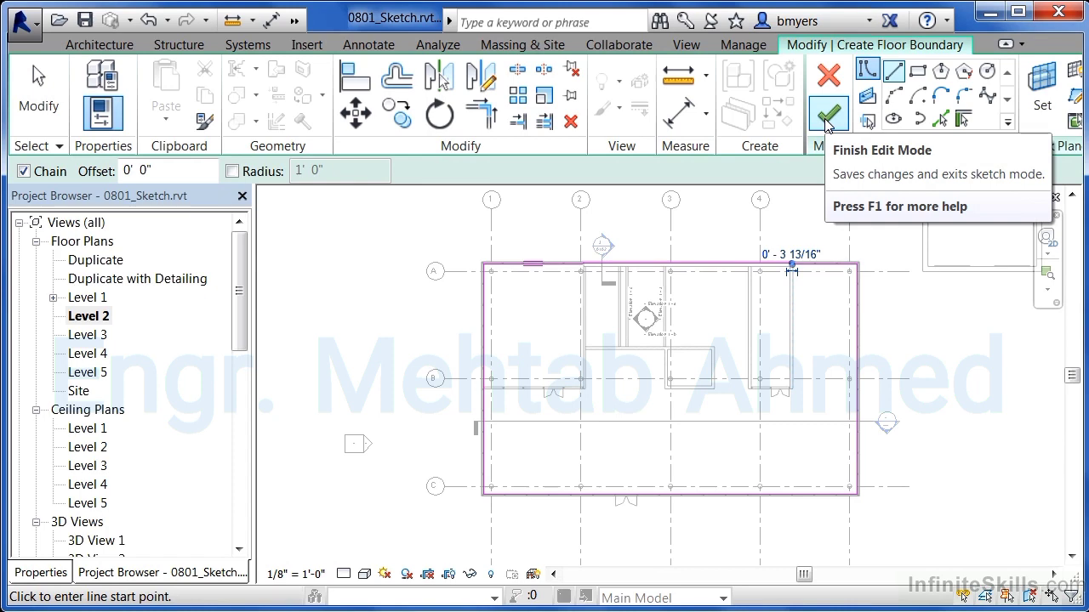
click(827, 119)
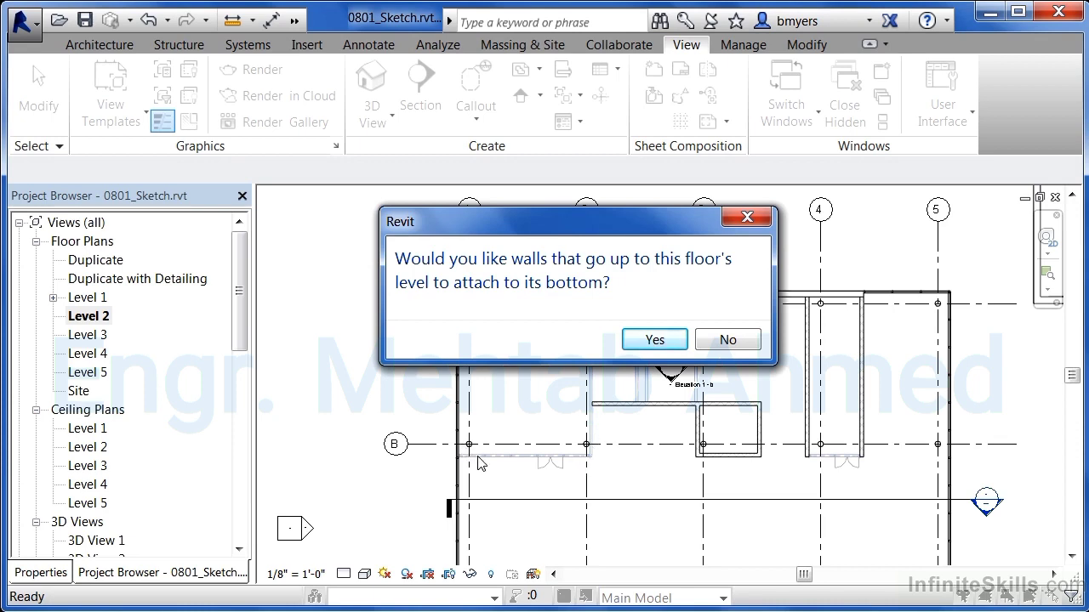
click(662, 346)
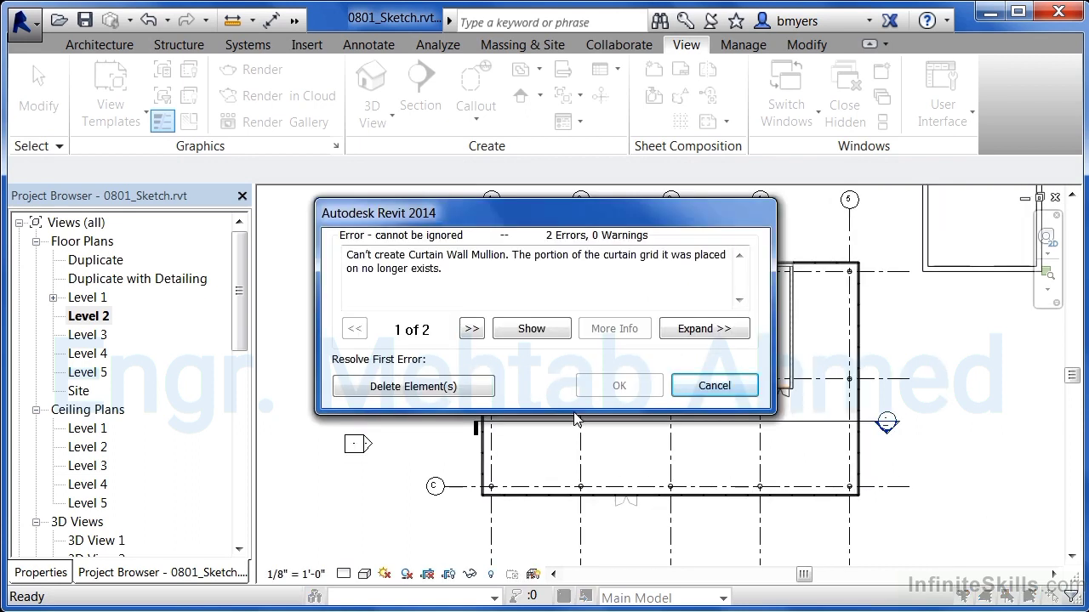
Step: Delete the curtain wall mullions causing the error, and join the floor with the overlapping masonry wall so the shared volume is cut out
click(479, 388)
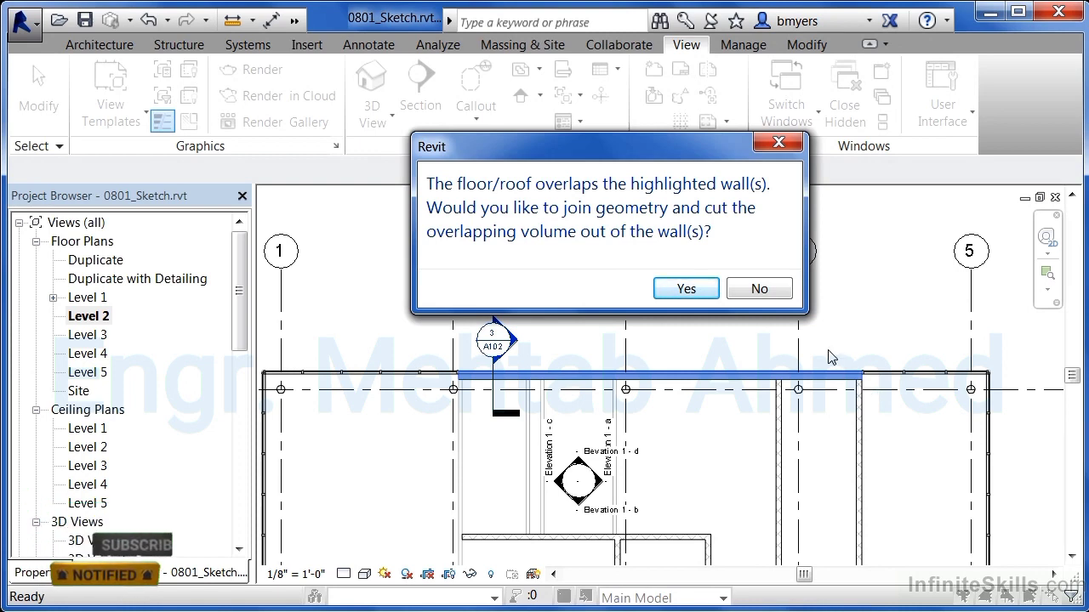
click(687, 290)
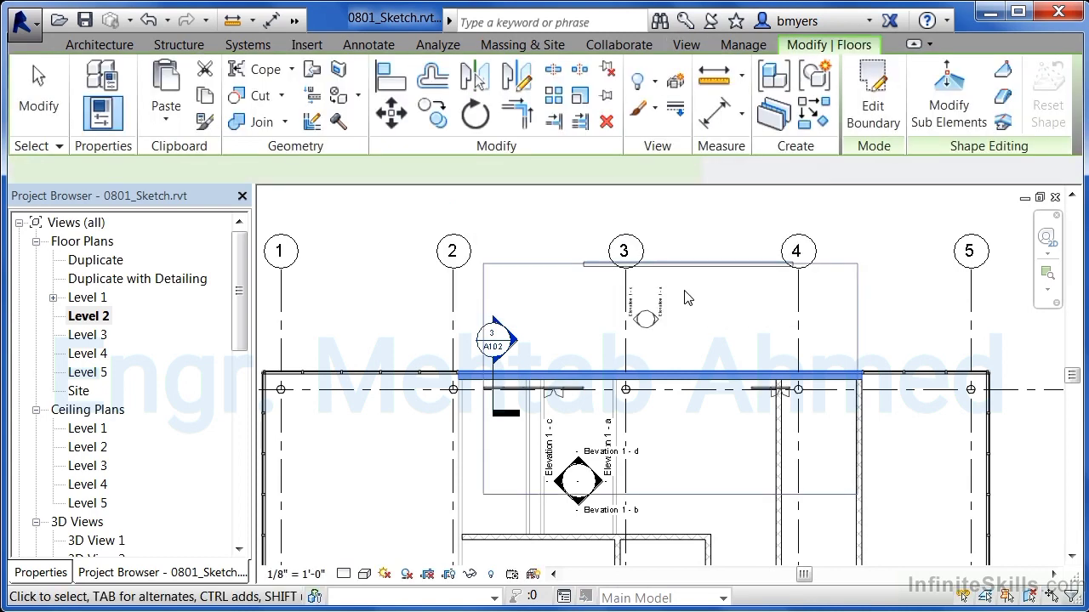
click(923, 339)
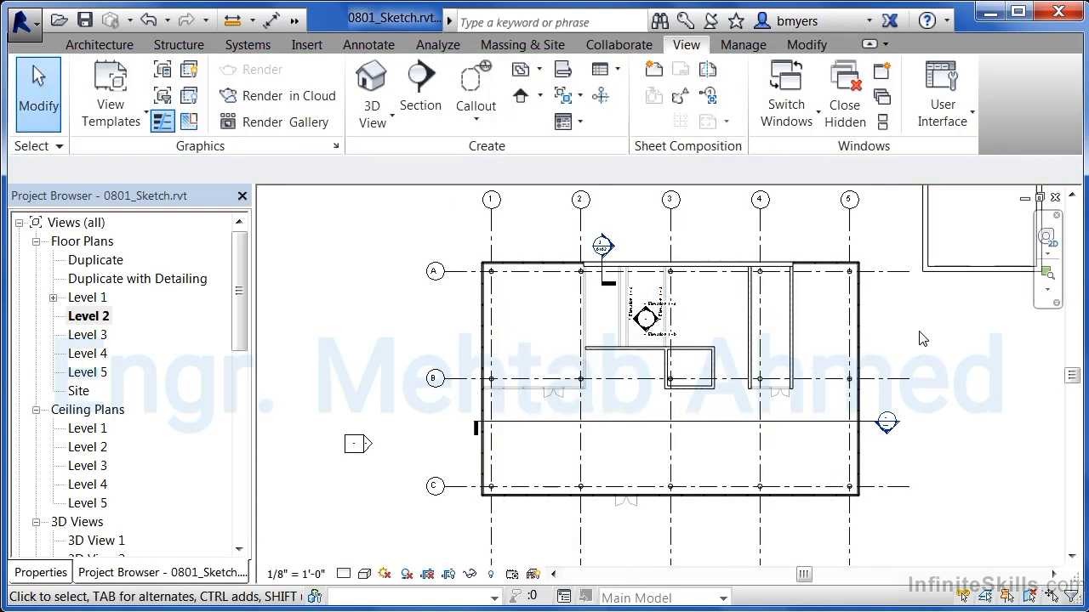
Step: Open the 3/A102 section view, examine how the Level 2 floor meets the masonry wall, and close the view
scroll(584, 236, up, 6)
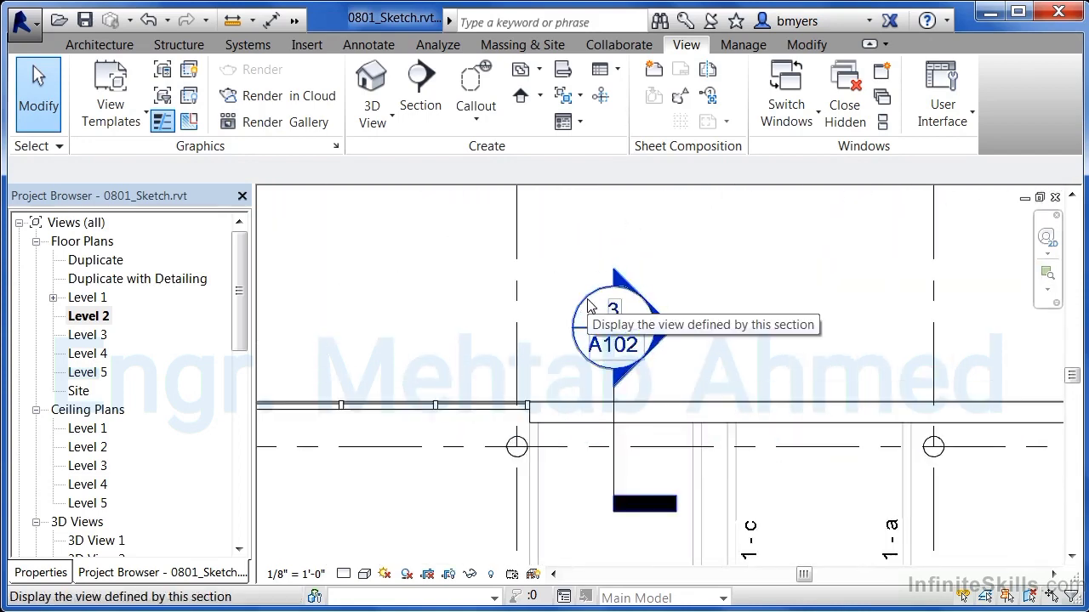
double_click(590, 306)
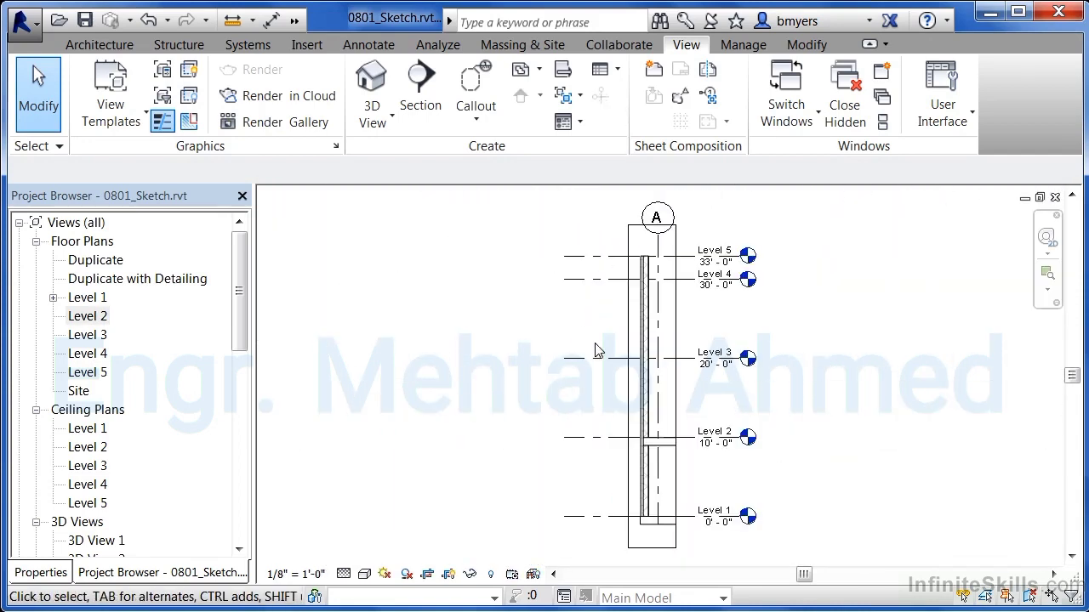
scroll(650, 457, up, 5)
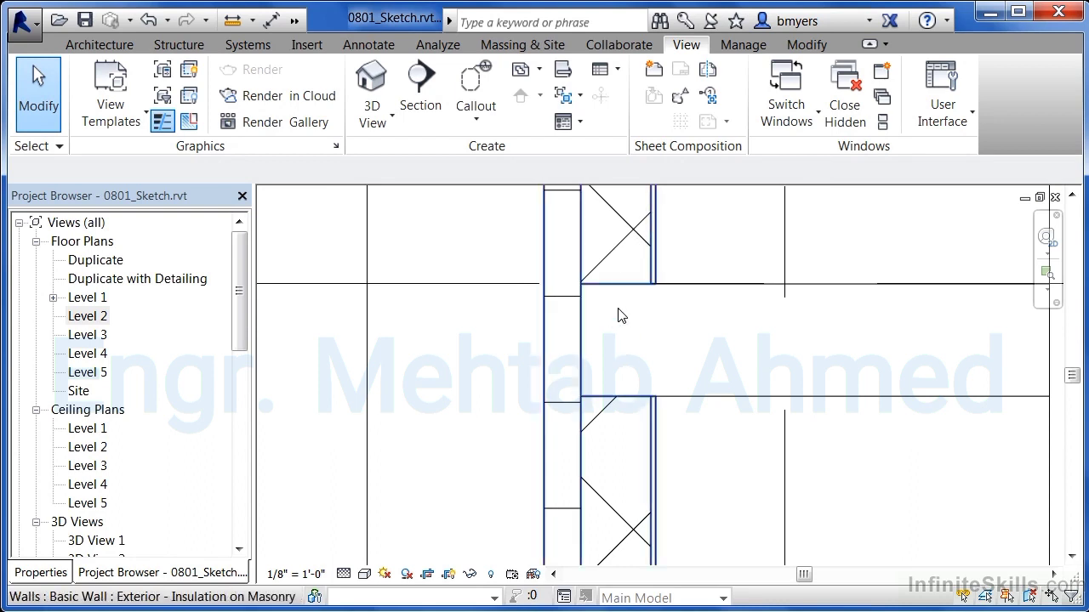
scroll(619, 315, down, 2)
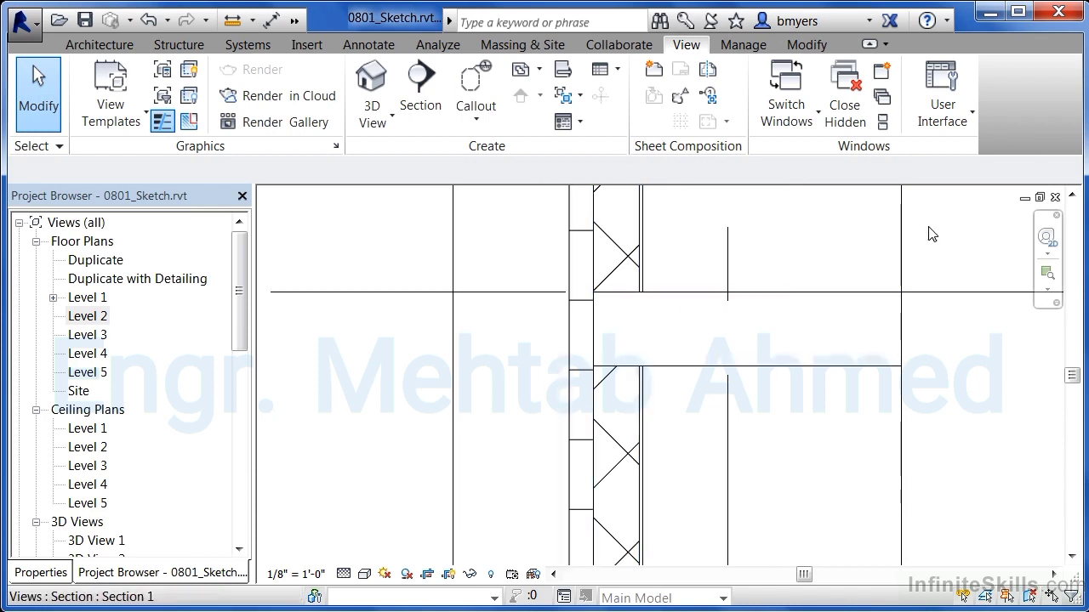
click(1055, 198)
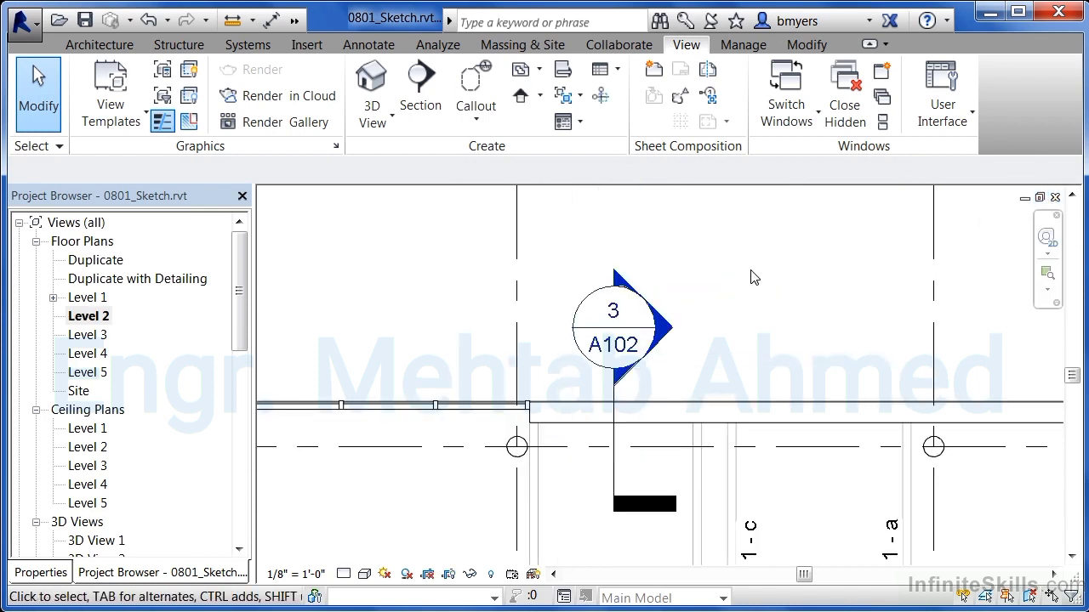
Step: Open the default 3D view and examine the floors at the curtain walls' front corner
middle_click(563, 268)
middle_click(563, 268)
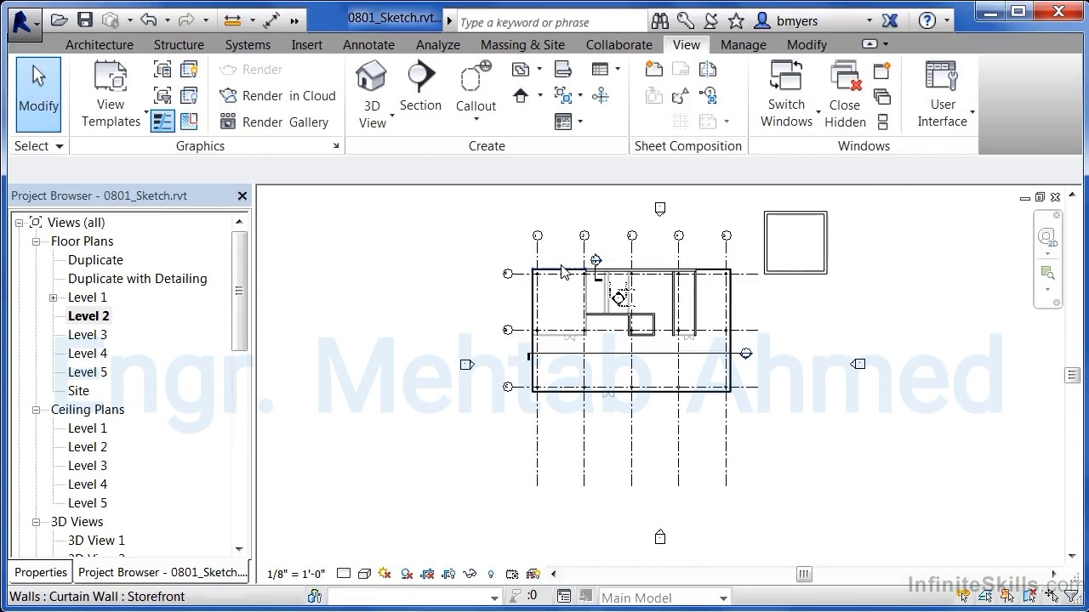
click(295, 21)
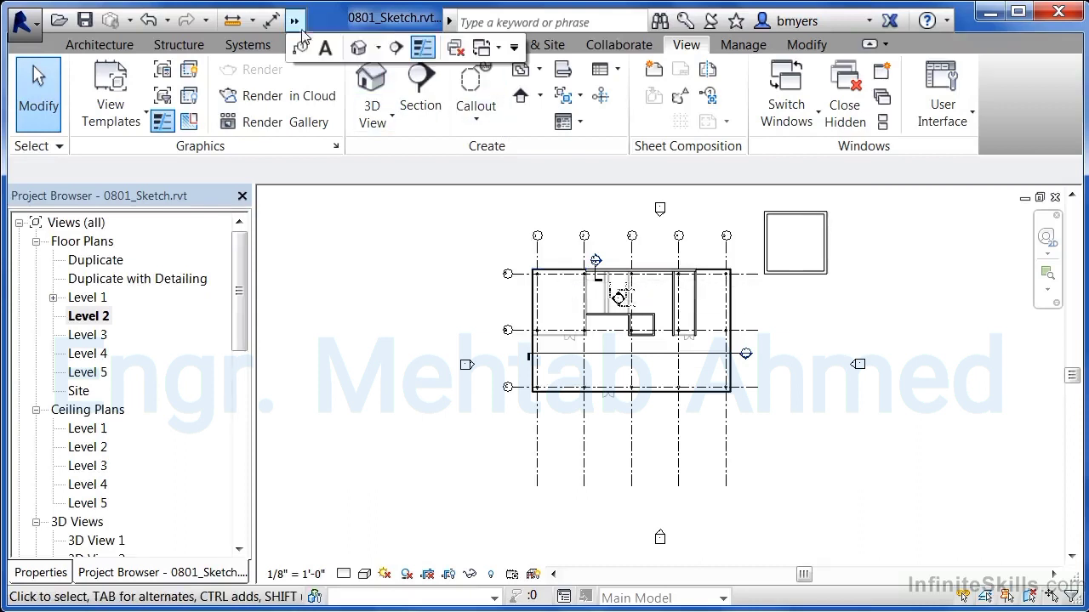
click(360, 50)
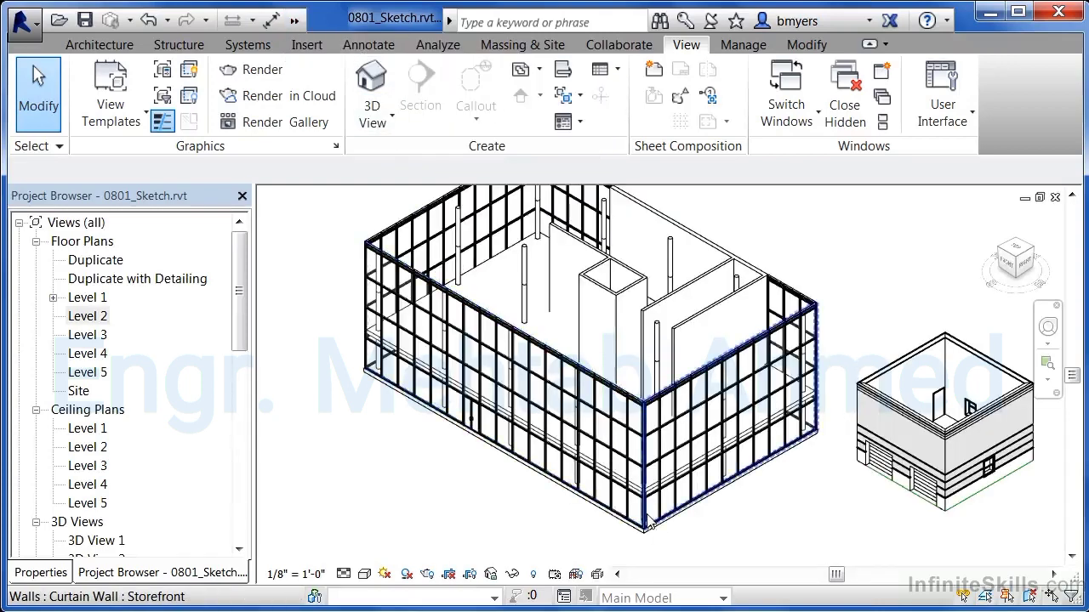
scroll(647, 523, up, 5)
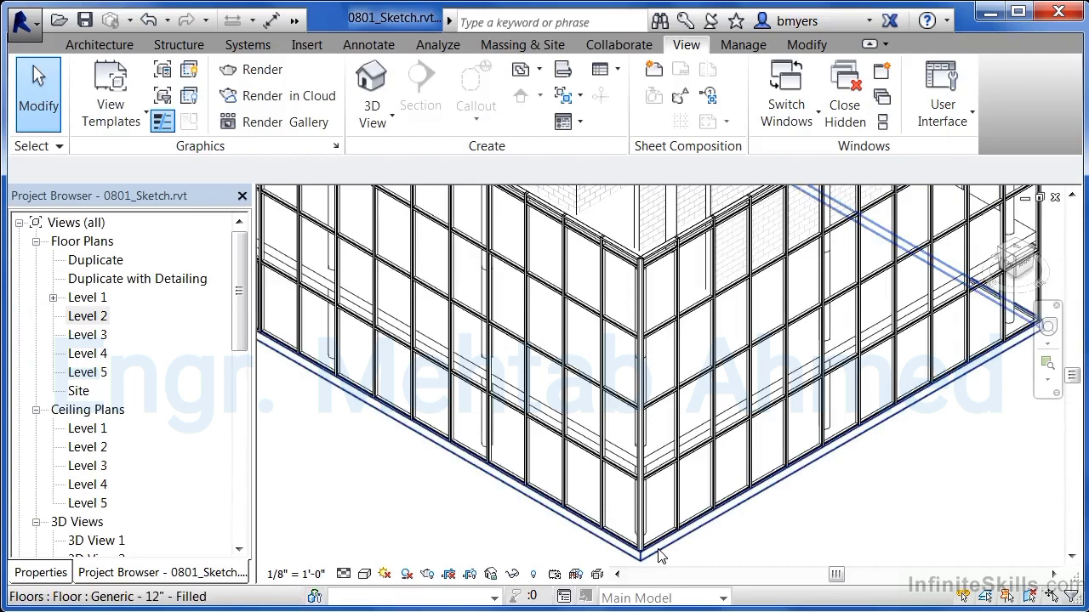
scroll(662, 555, down, 5)
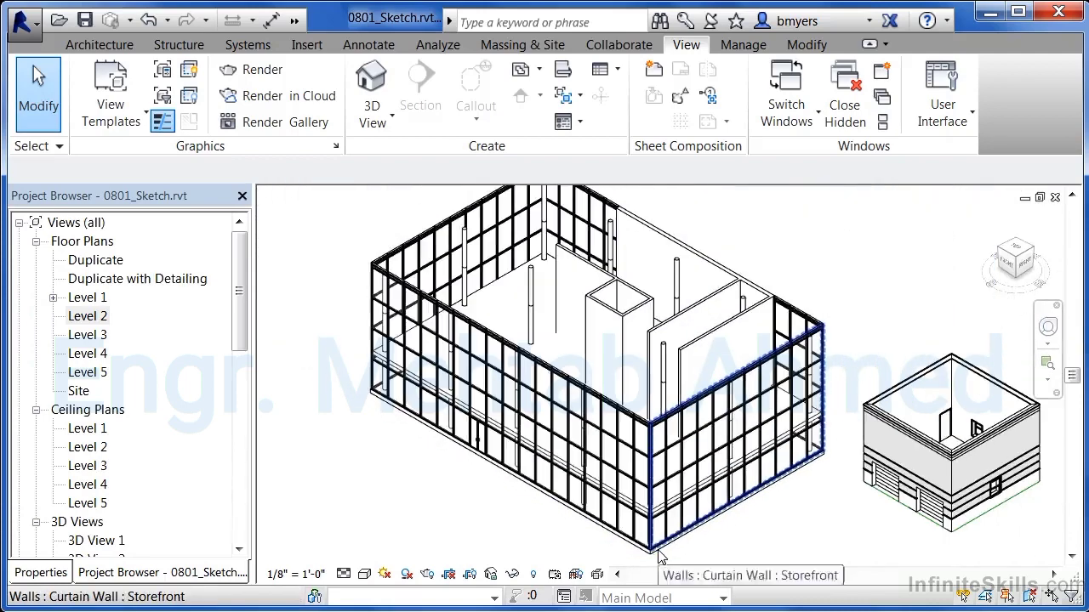
click(100, 44)
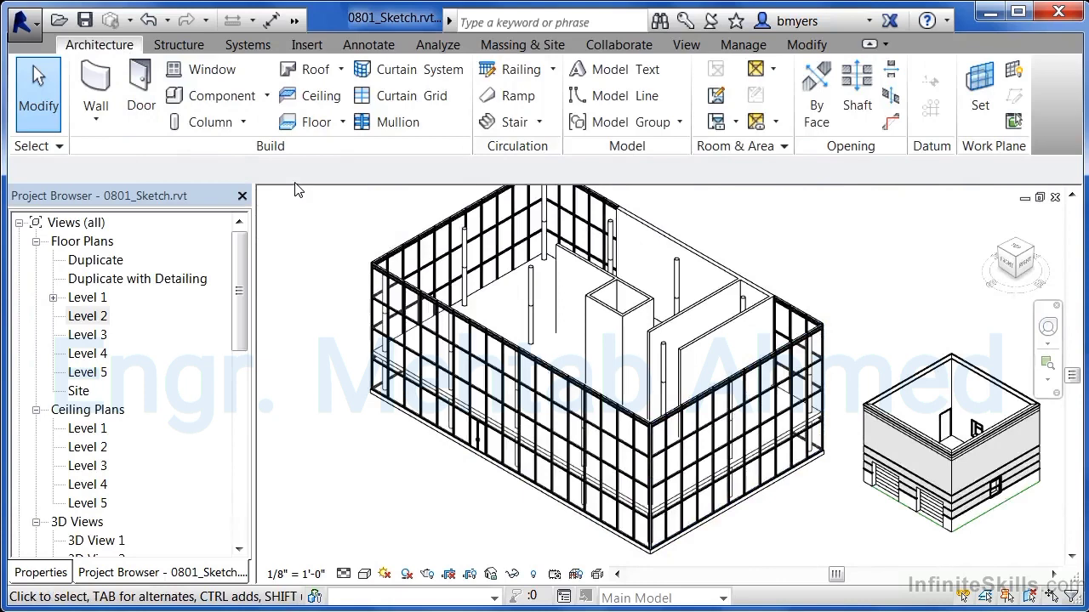
click(317, 122)
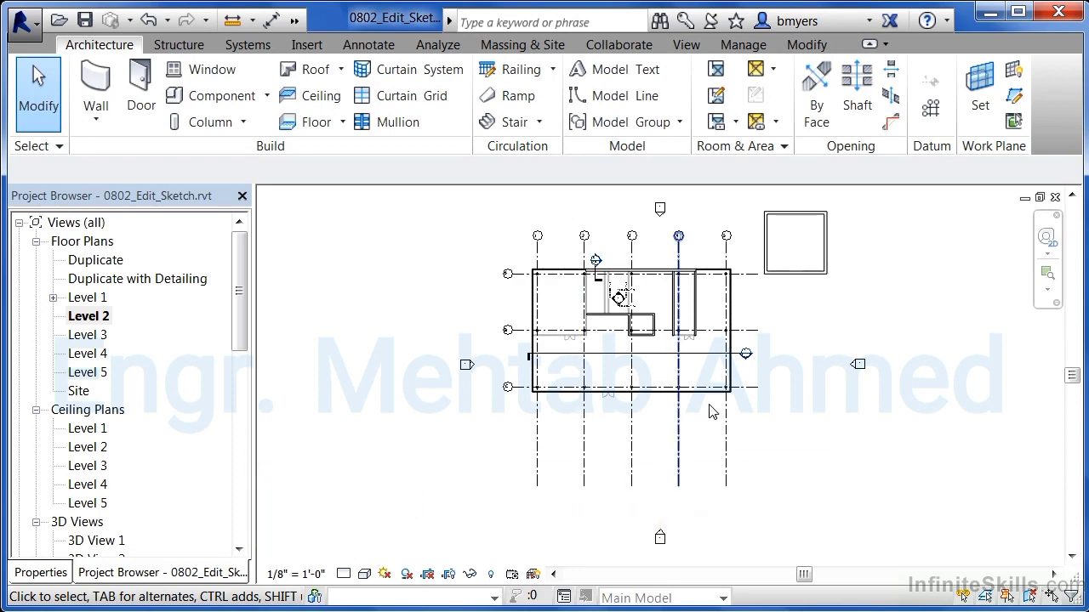
Step: In the Level 2 plan of 0802_Edit_Sketch, examine the interior shaft and stair walls and the exterior masonry and curtain walls
scroll(685, 281, up, 3)
scroll(679, 289, up, 1)
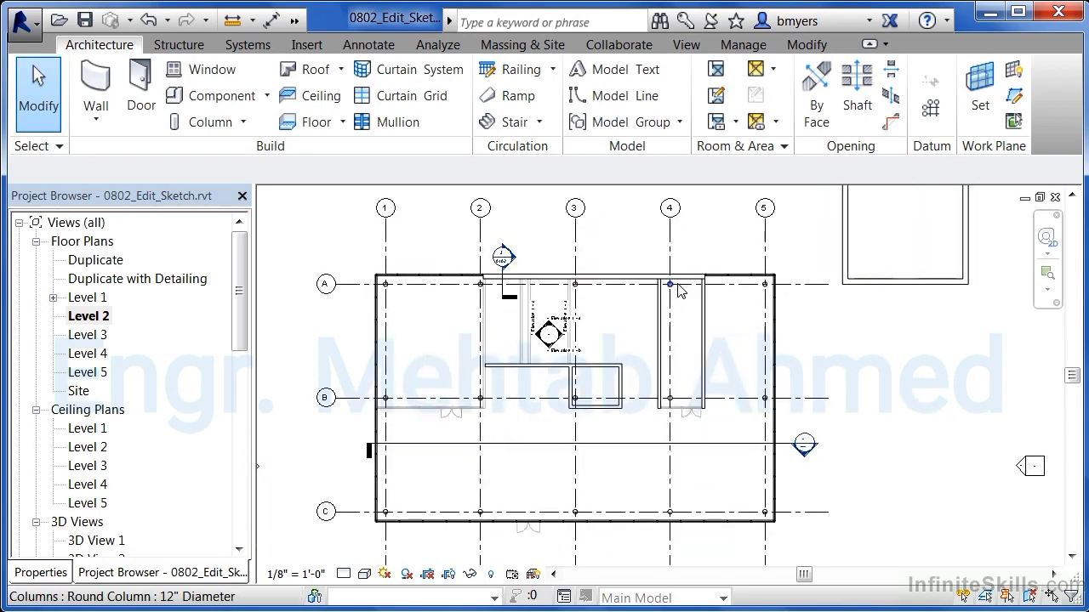
scroll(626, 383, up, 4)
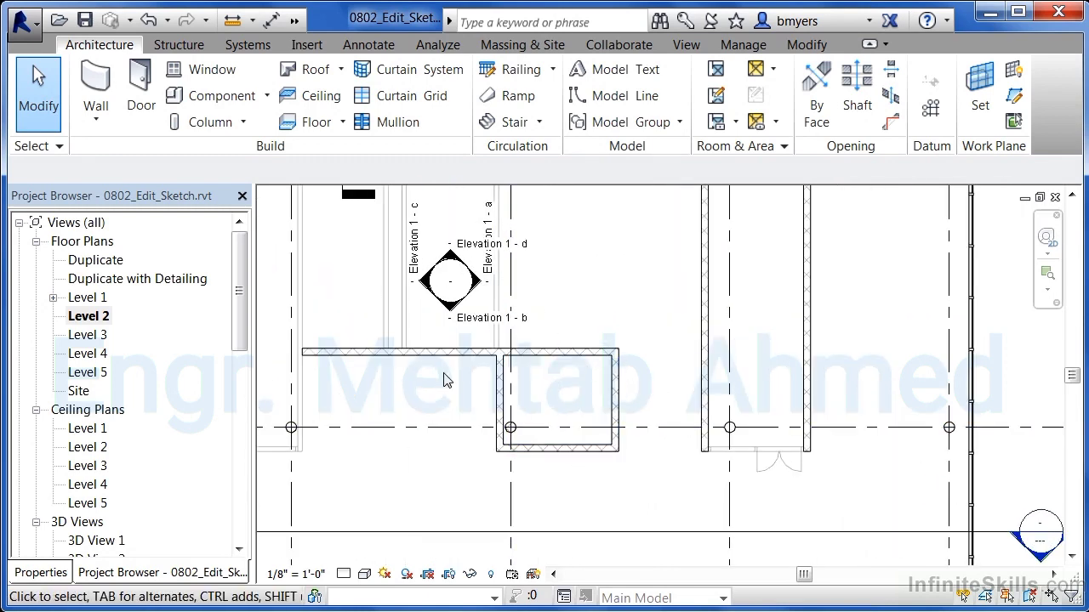
scroll(770, 489, down, 2)
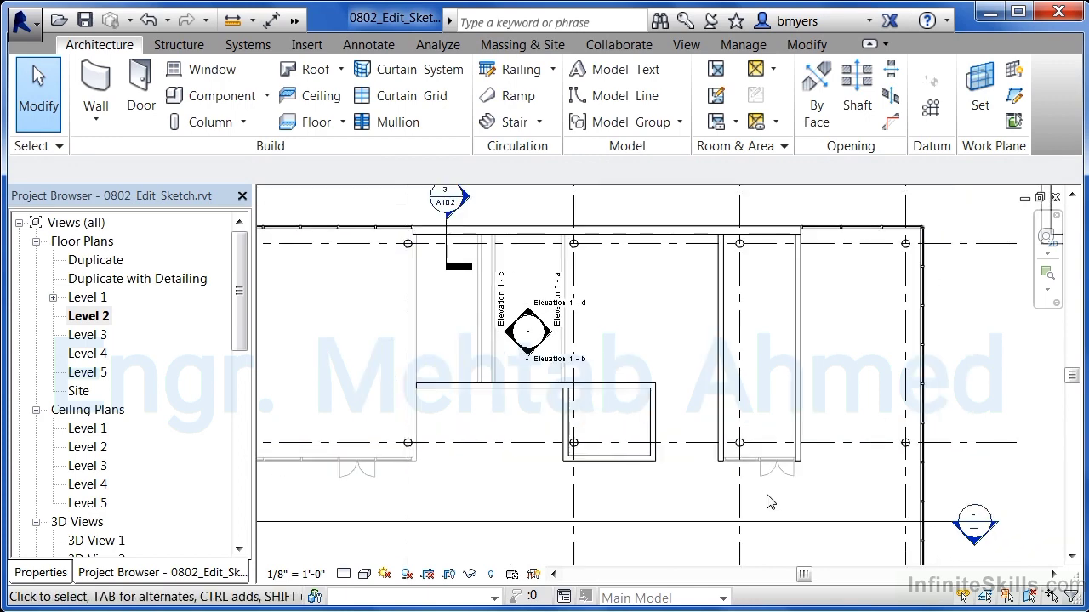
scroll(851, 377, down, 1)
scroll(839, 400, up, 2)
mouse_move(838, 403)
middle_down()
mouse_move(847, 387)
mouse_move(837, 392)
middle_up()
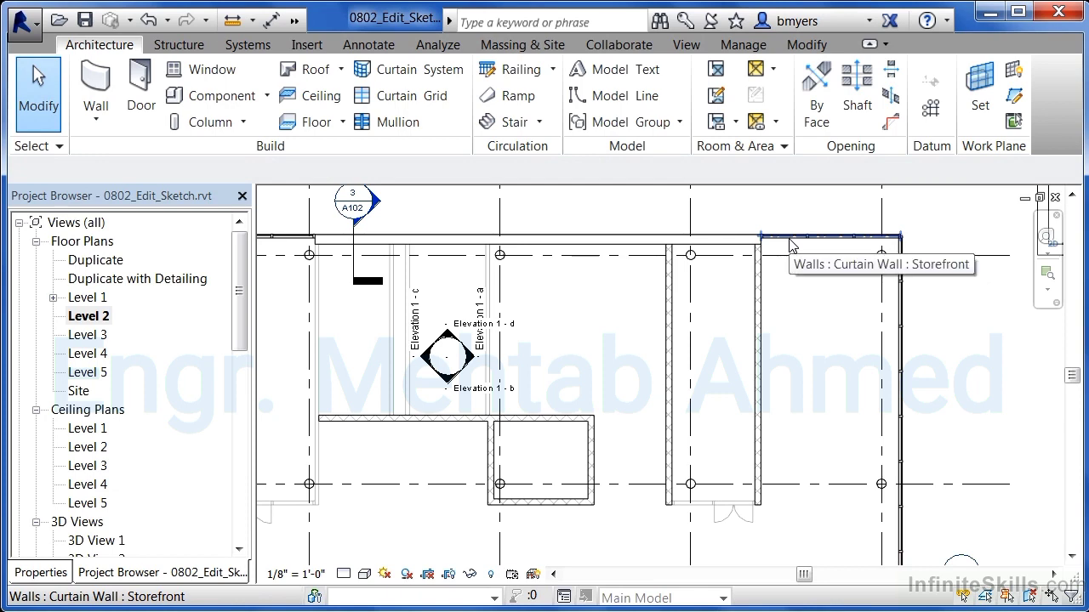
scroll(789, 245, up, 5)
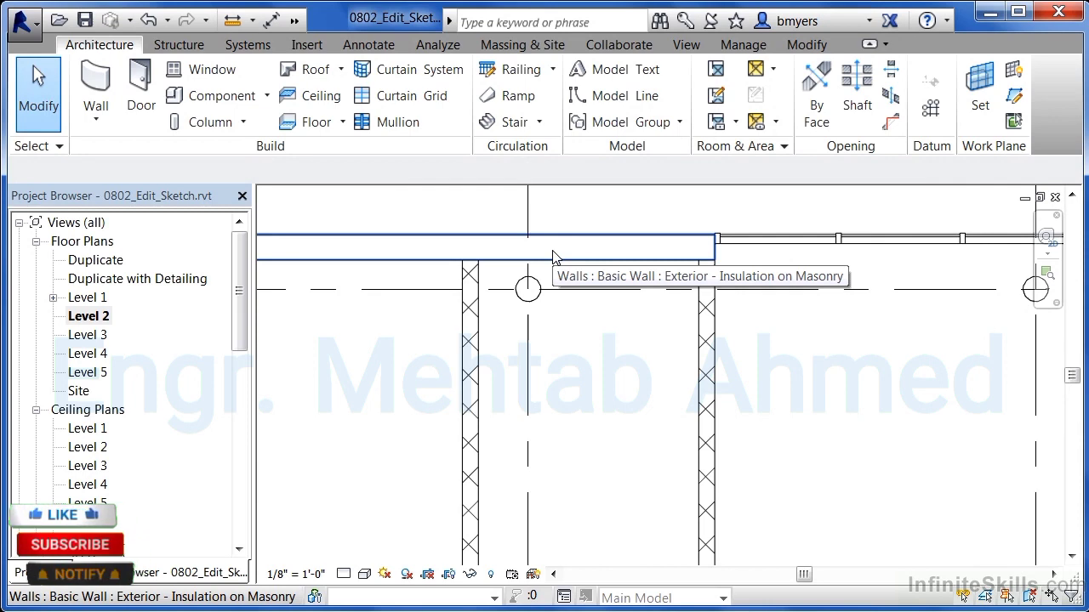
scroll(553, 257, down, 5)
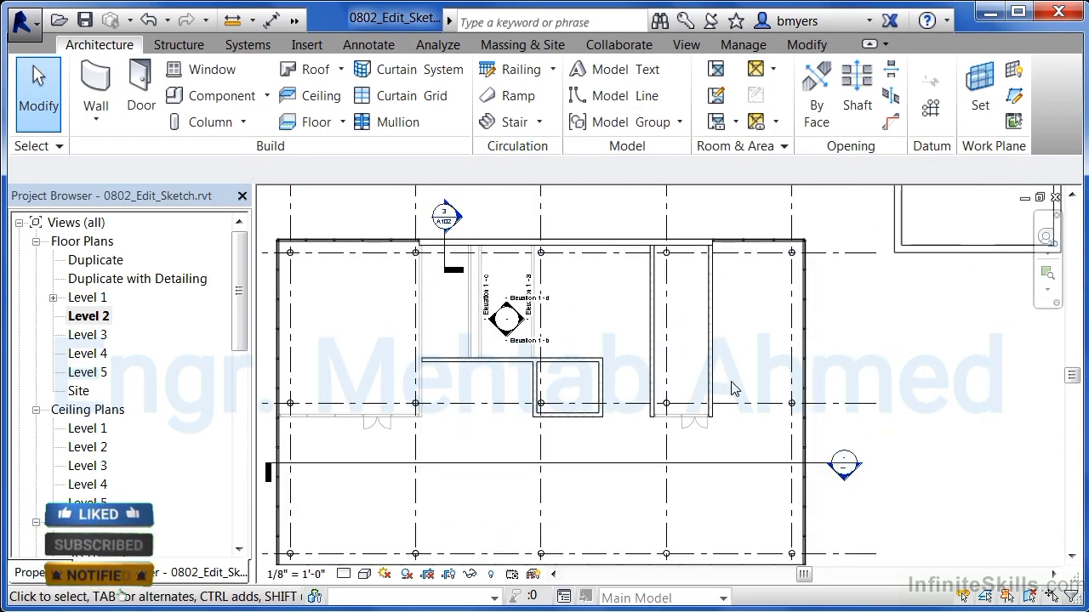
Step: Select the elements crossing the floor's corner near grids A and 5, filter the selection to Floors only, and clear the selection
scroll(815, 226, up, 2)
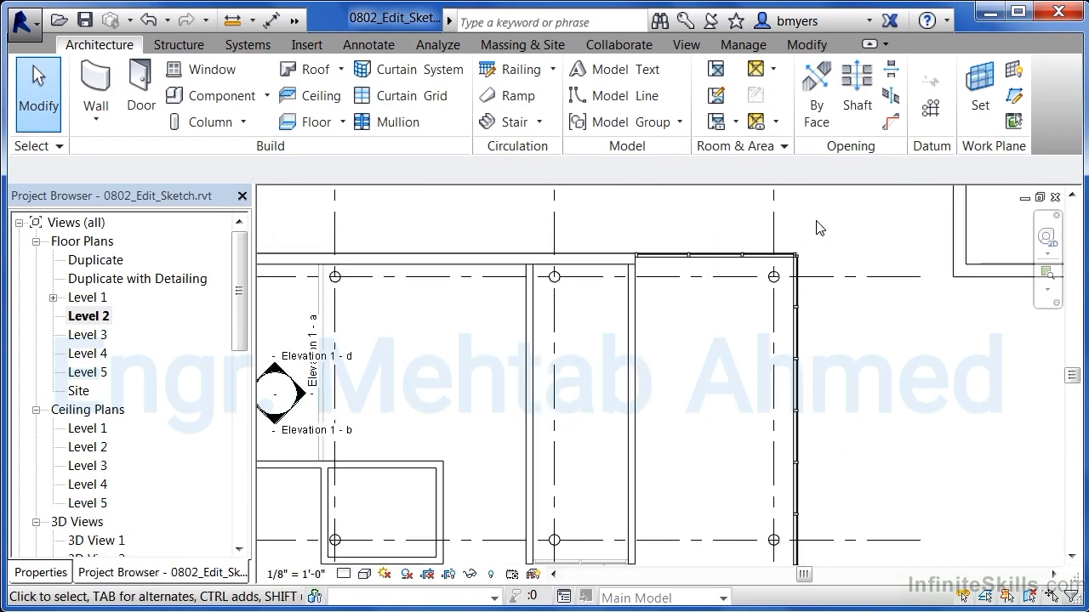
scroll(808, 235, up, 1)
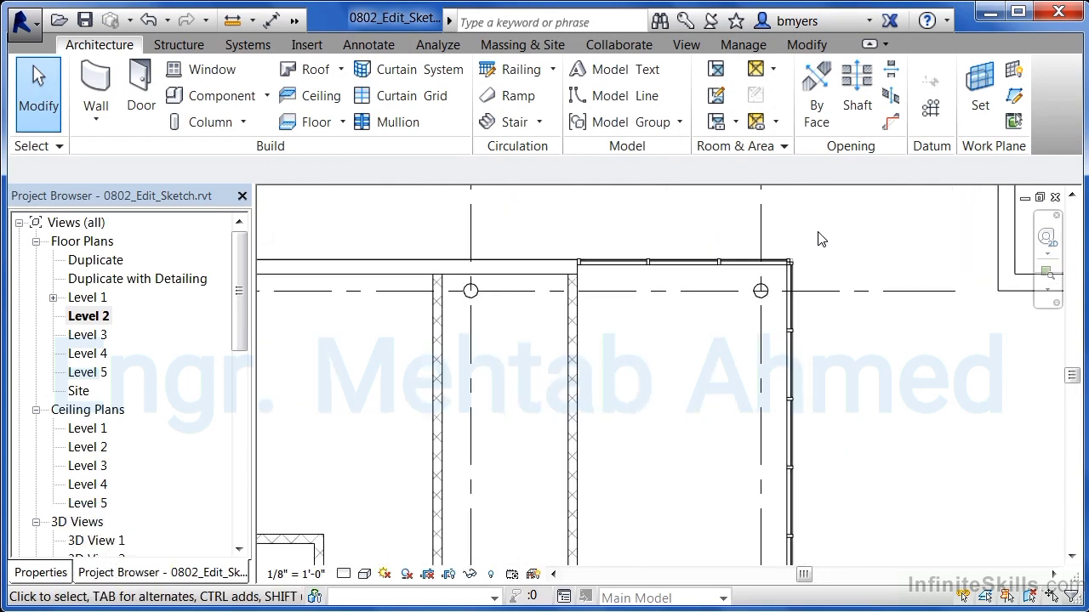
drag(829, 215, 772, 275)
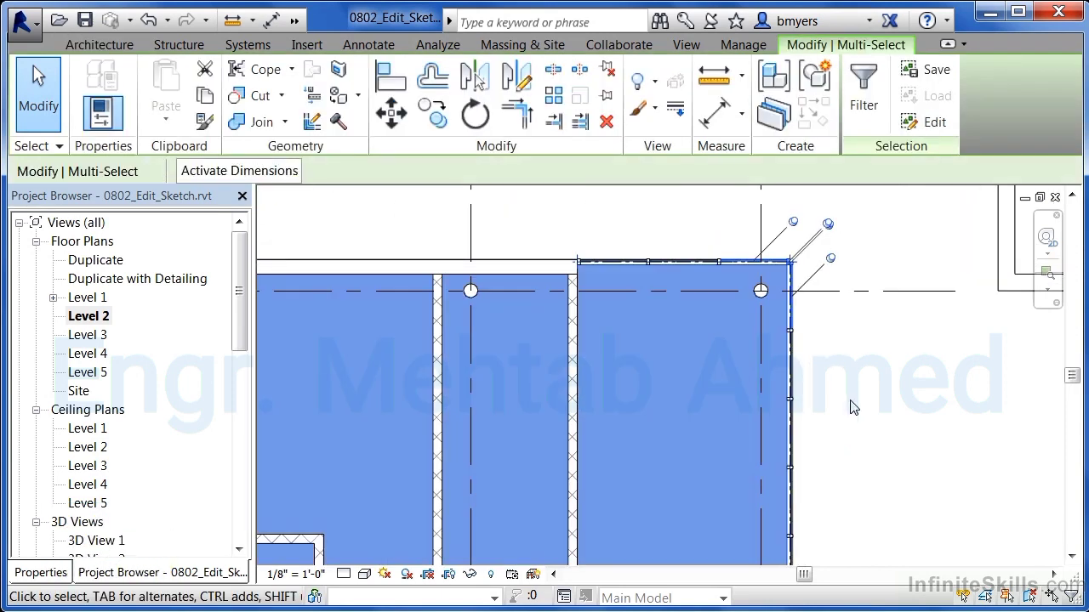
click(865, 109)
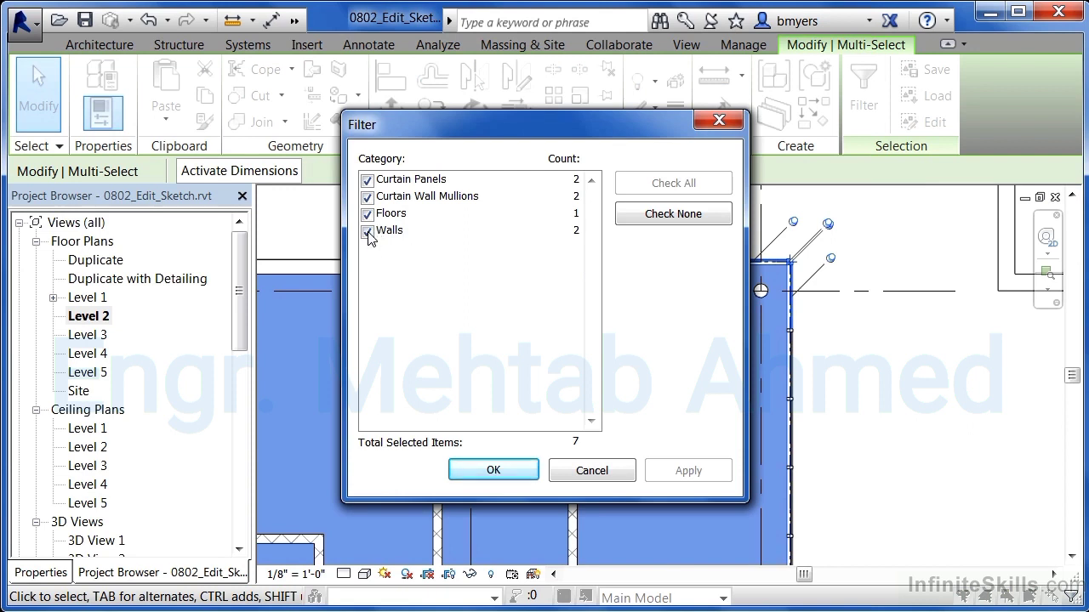
click(367, 231)
click(367, 197)
click(368, 180)
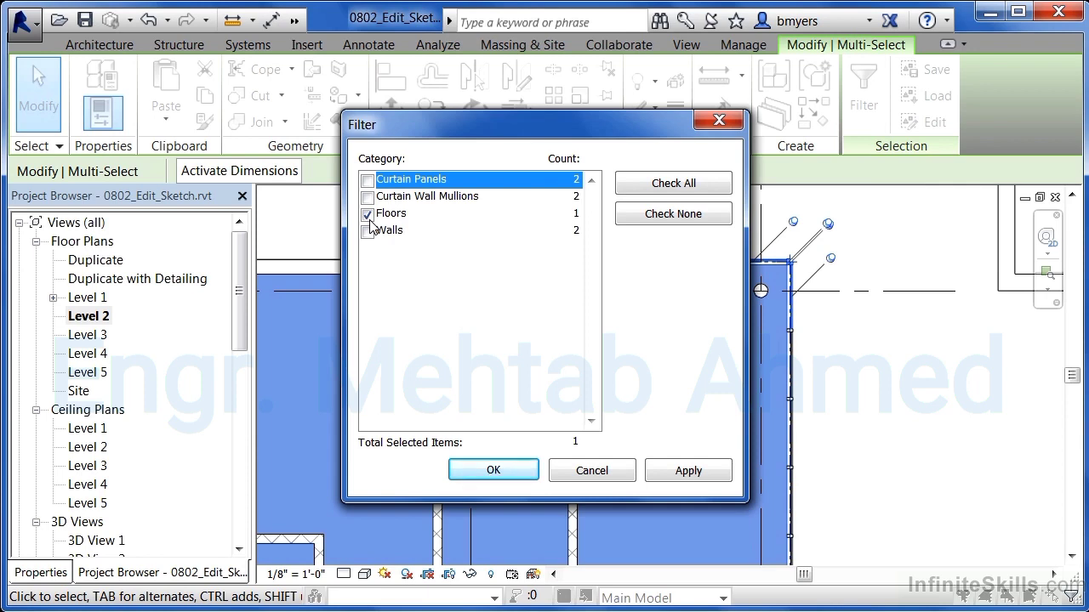
click(520, 471)
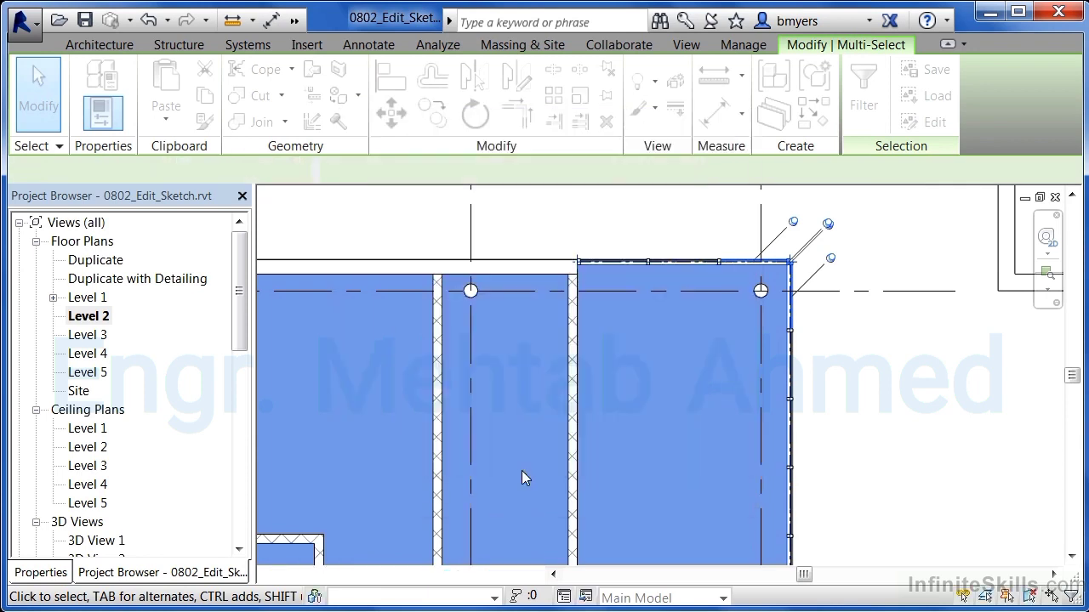
click(865, 420)
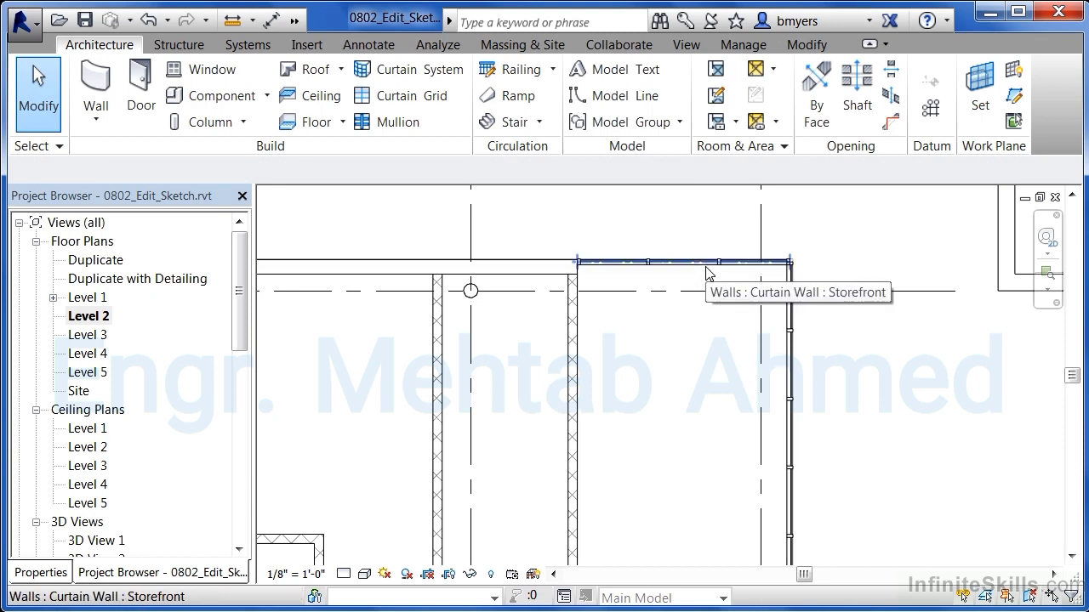
Step: Select the Generic - 12" floor at its edge along the storefront curtain wall and open its boundary sketch for editing
key(Tab)
key(Tab)
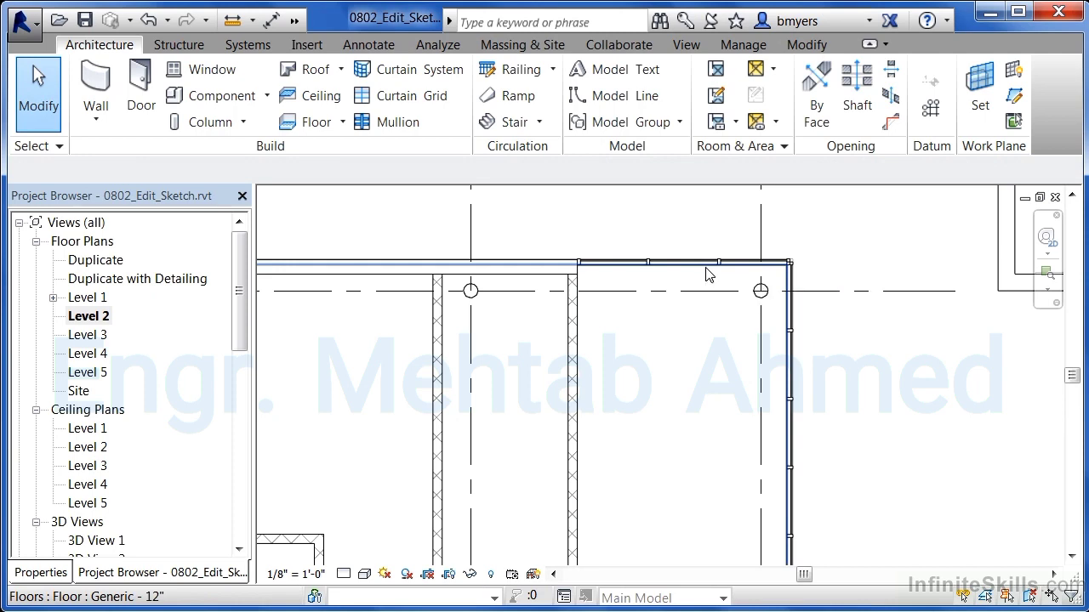
click(706, 274)
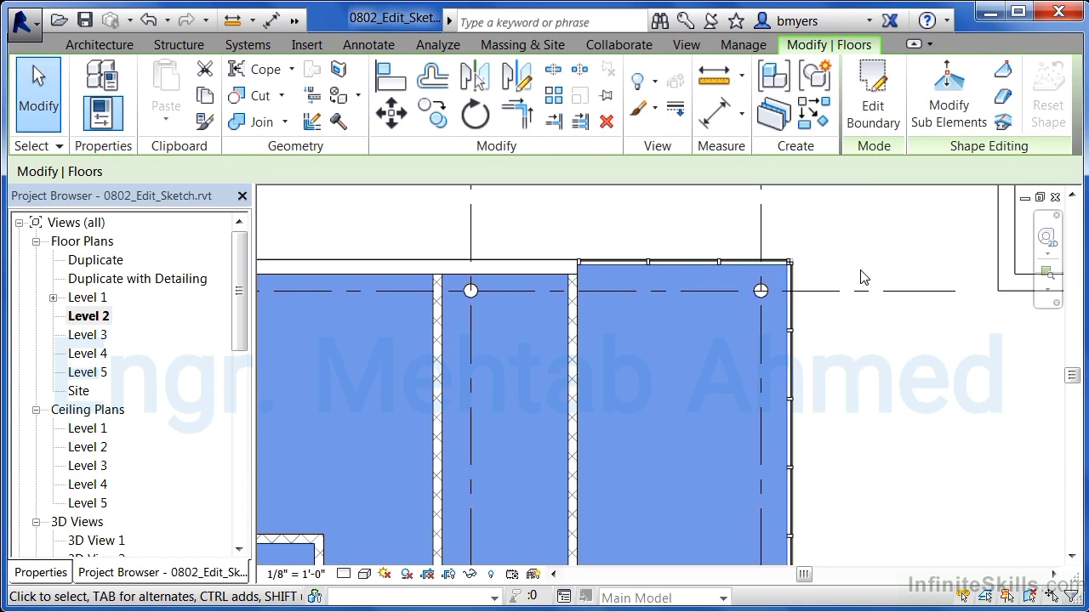
scroll(859, 277, down, 5)
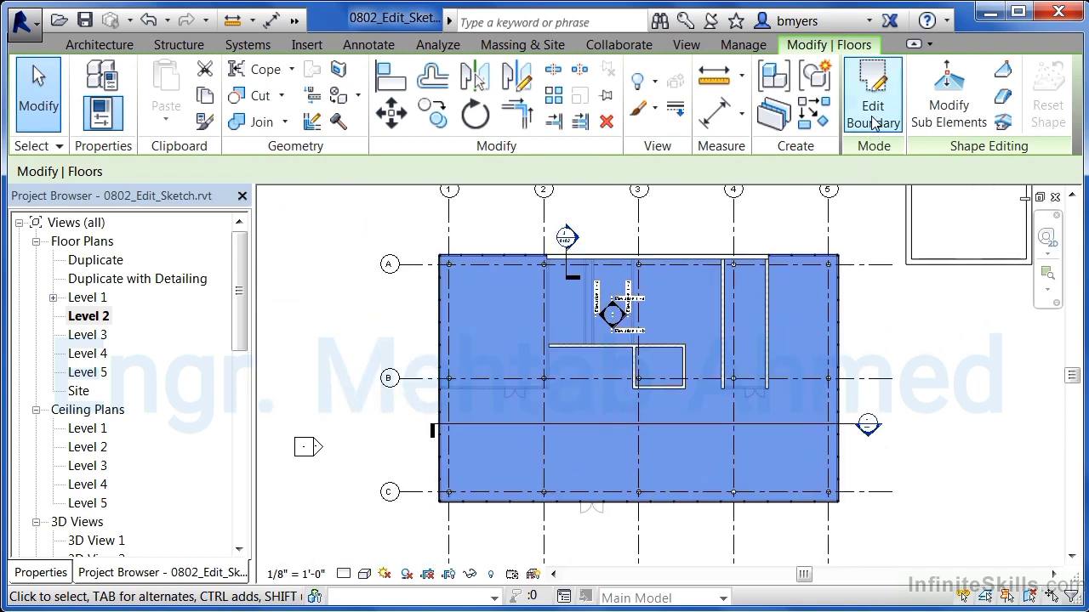
click(874, 111)
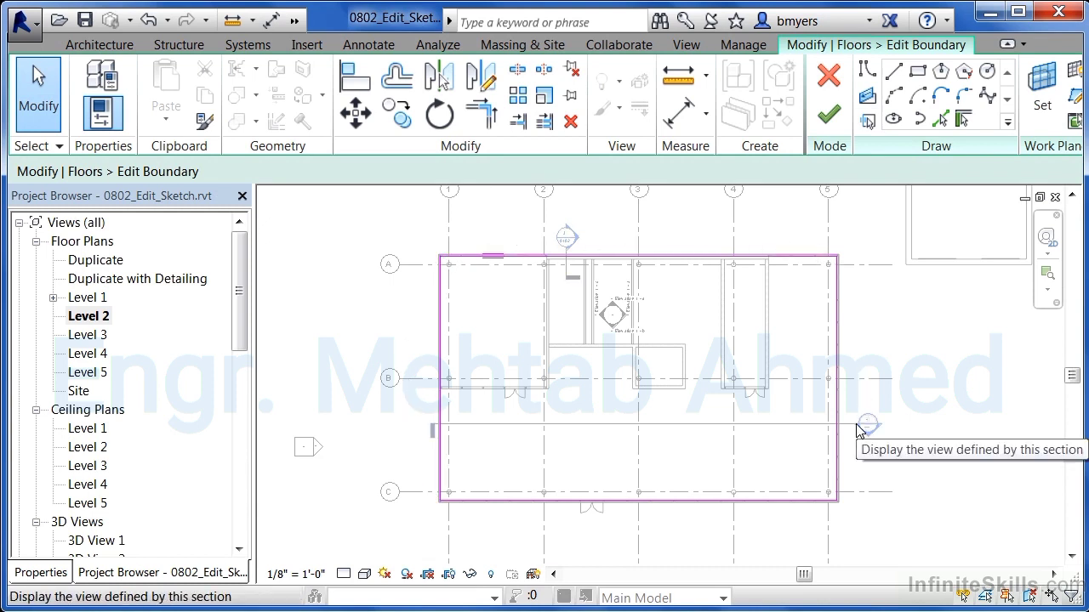
click(802, 265)
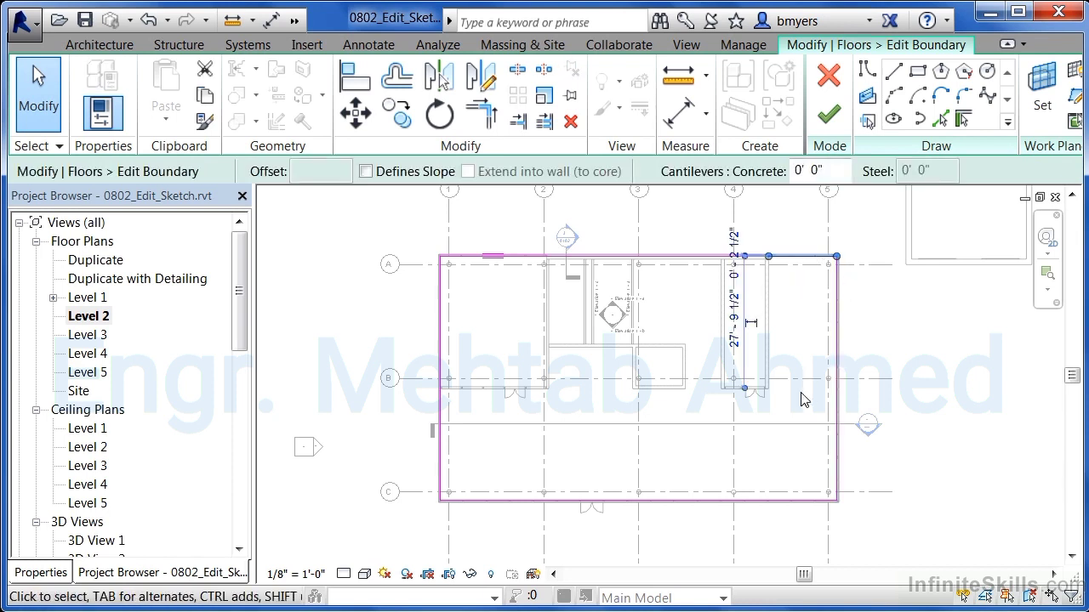
click(854, 302)
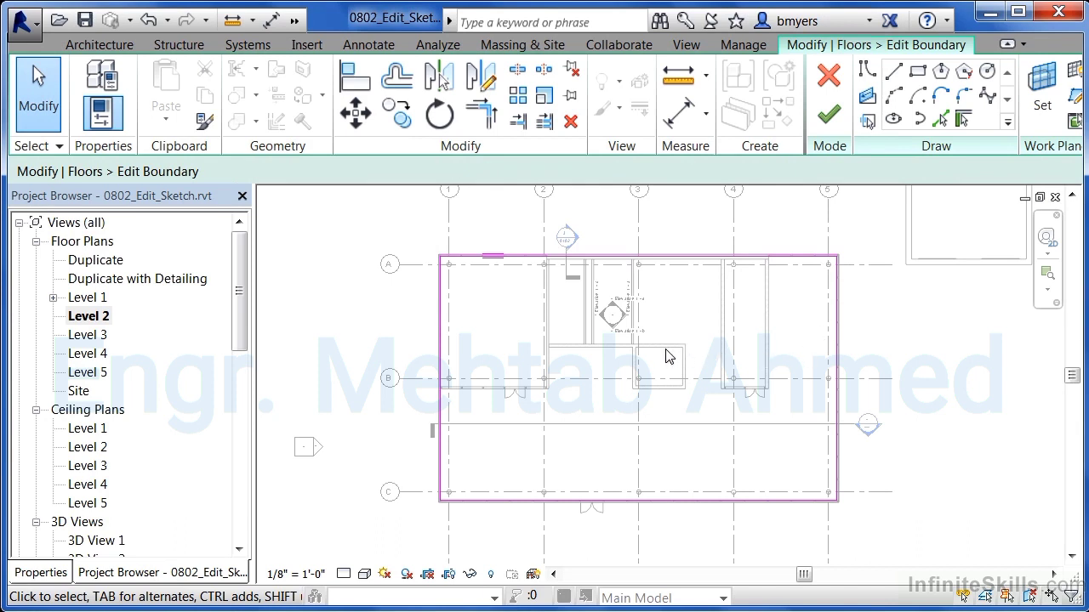
Step: Sketch a rectangular opening along the inner faces of the shaft walls near grids B and 3, and lock all four sides to the walls
scroll(681, 356, up, 5)
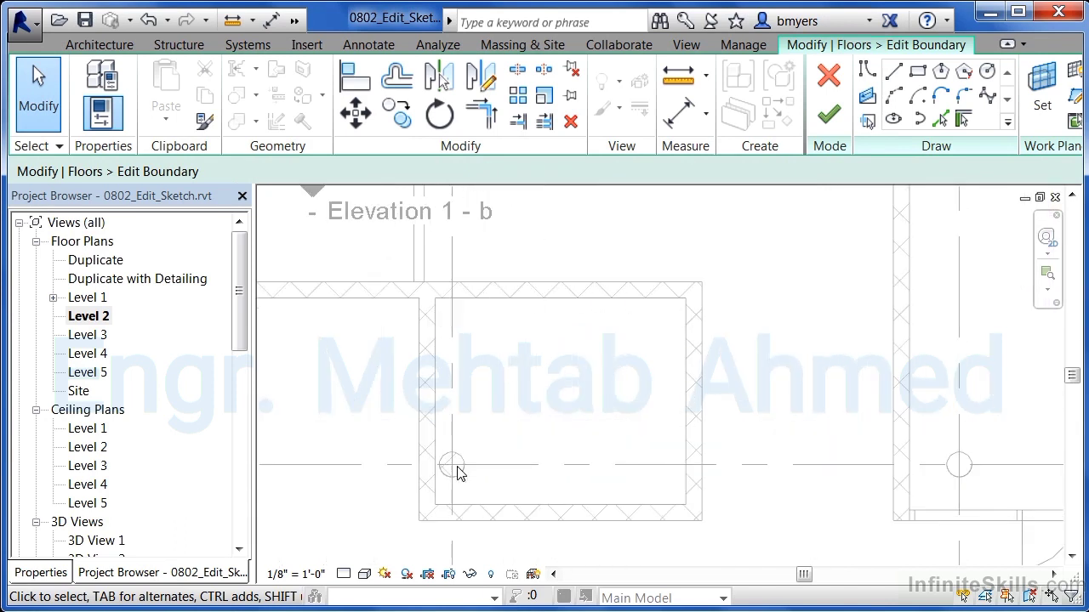
click(917, 73)
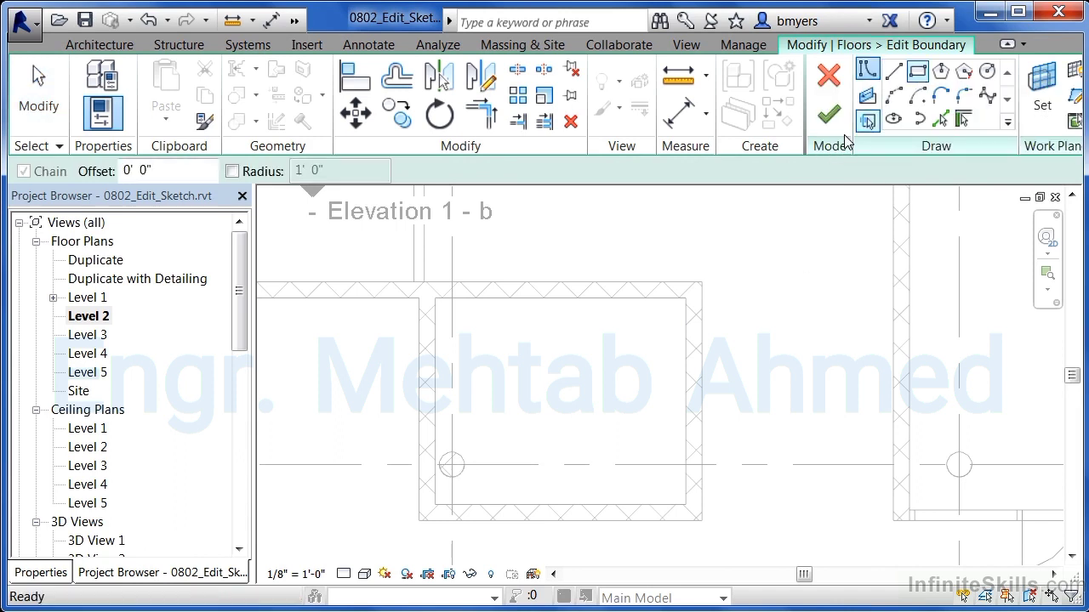
click(436, 297)
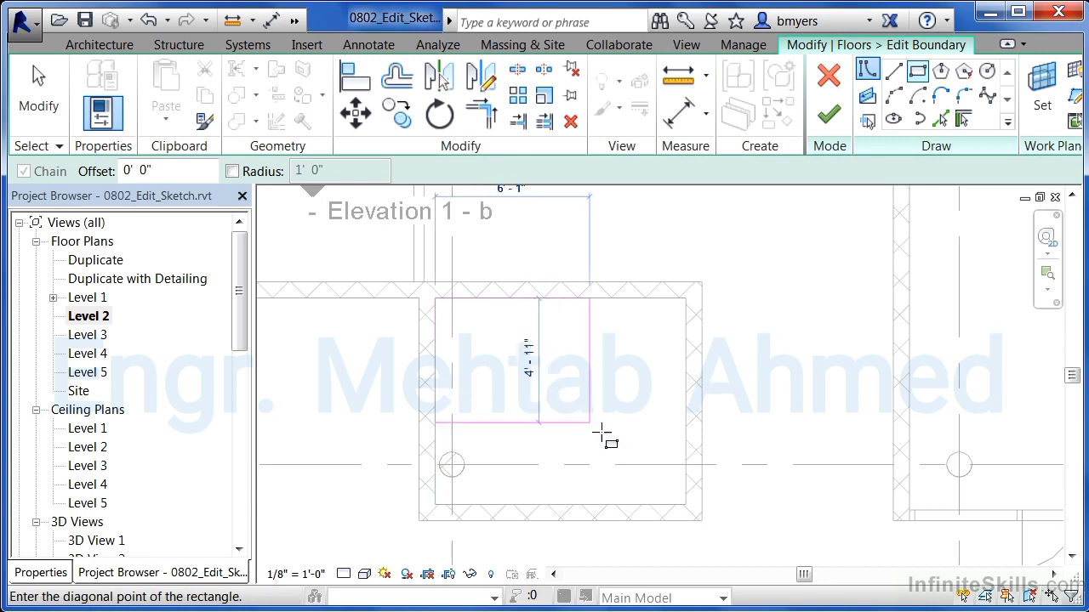
click(685, 504)
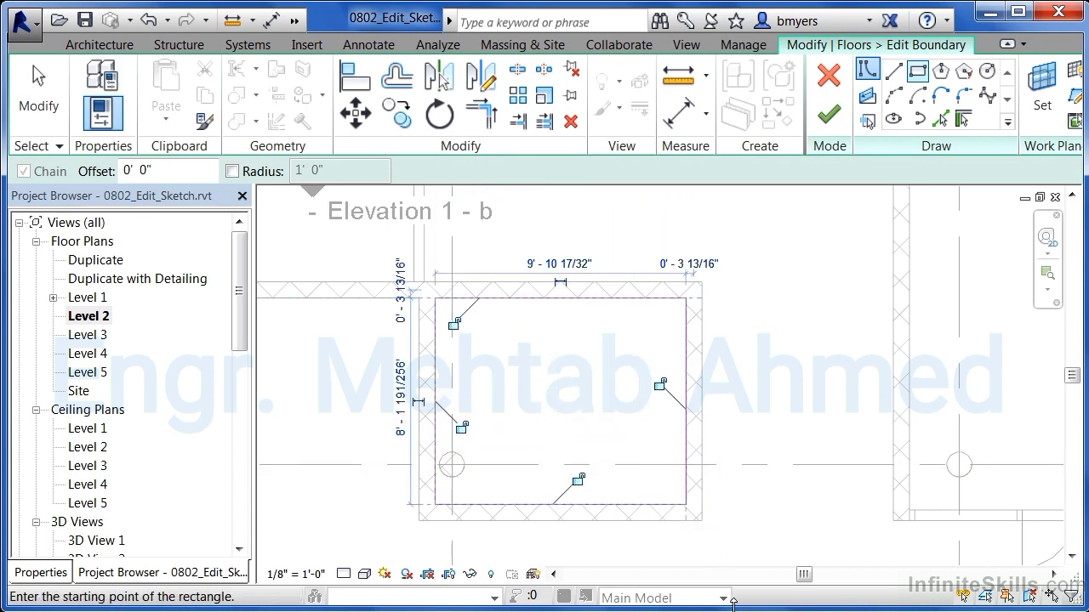
click(578, 480)
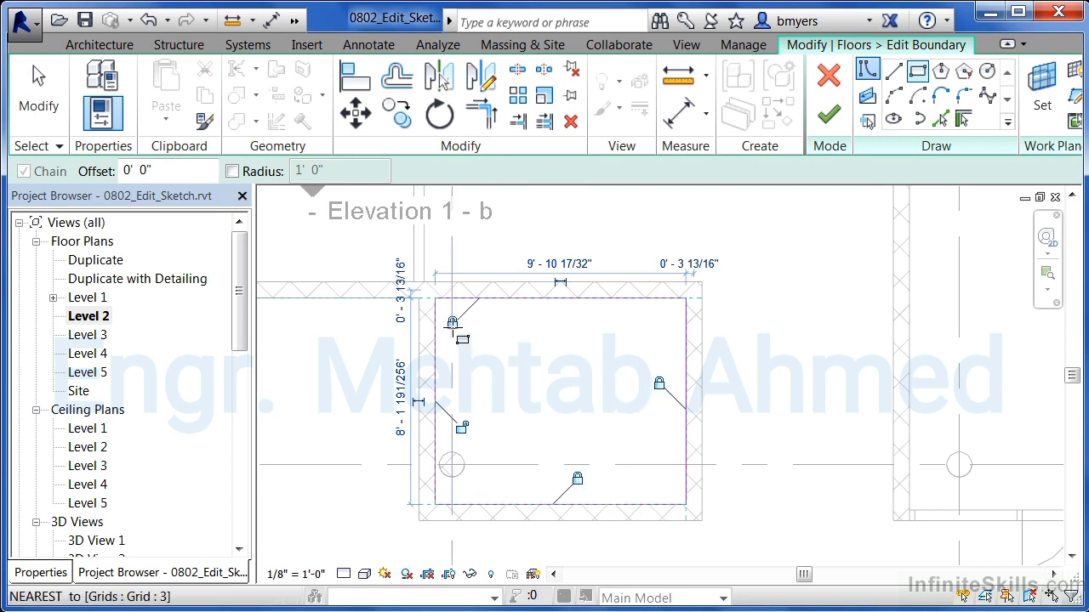
click(461, 427)
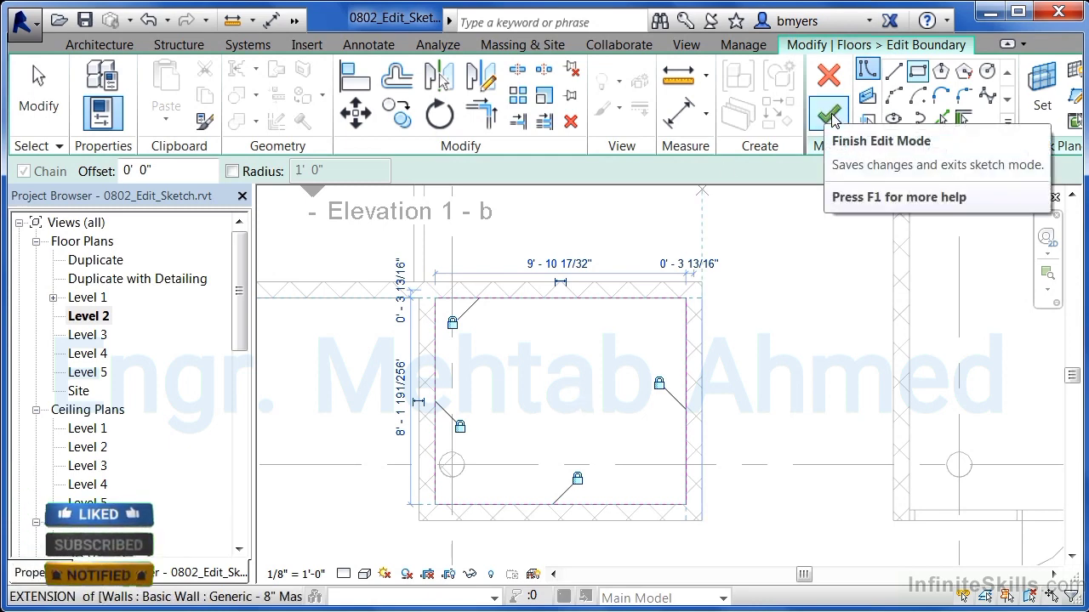
Step: Finish the floor boundary edit and agree to attach walls reaching the floor's level to its bottom
click(830, 117)
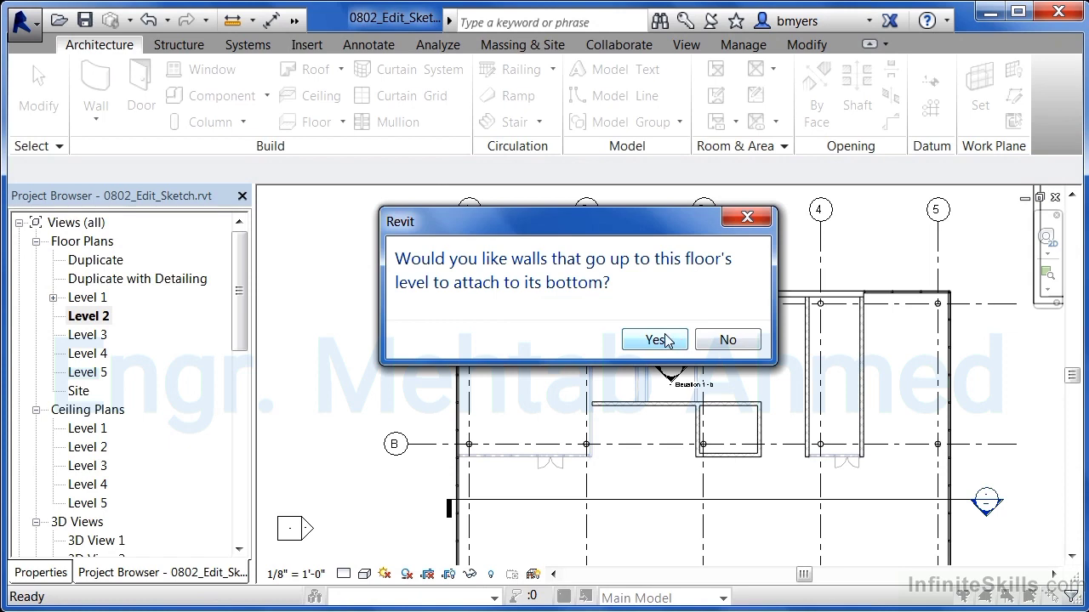
click(655, 340)
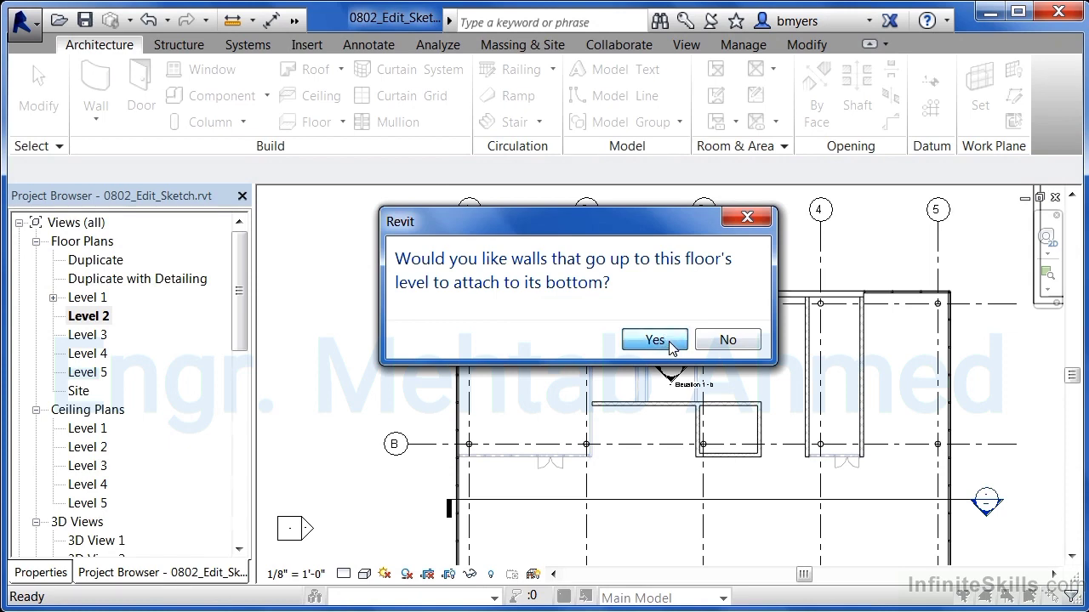
key(Escape)
Step: Set the Level 2 plan's visual style to Shaded
scroll(608, 352, down, 4)
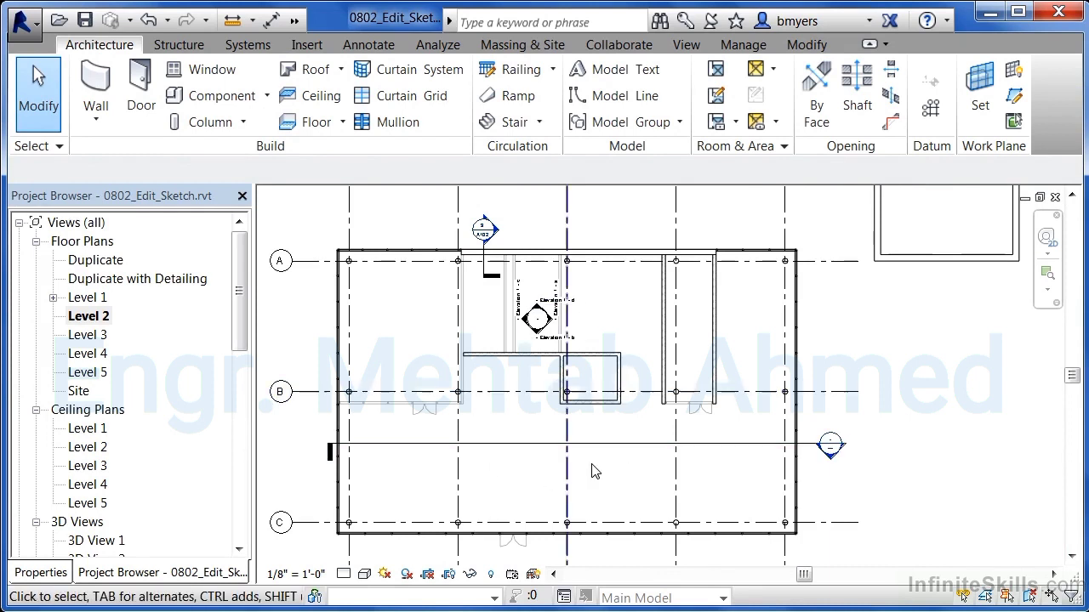
click(365, 575)
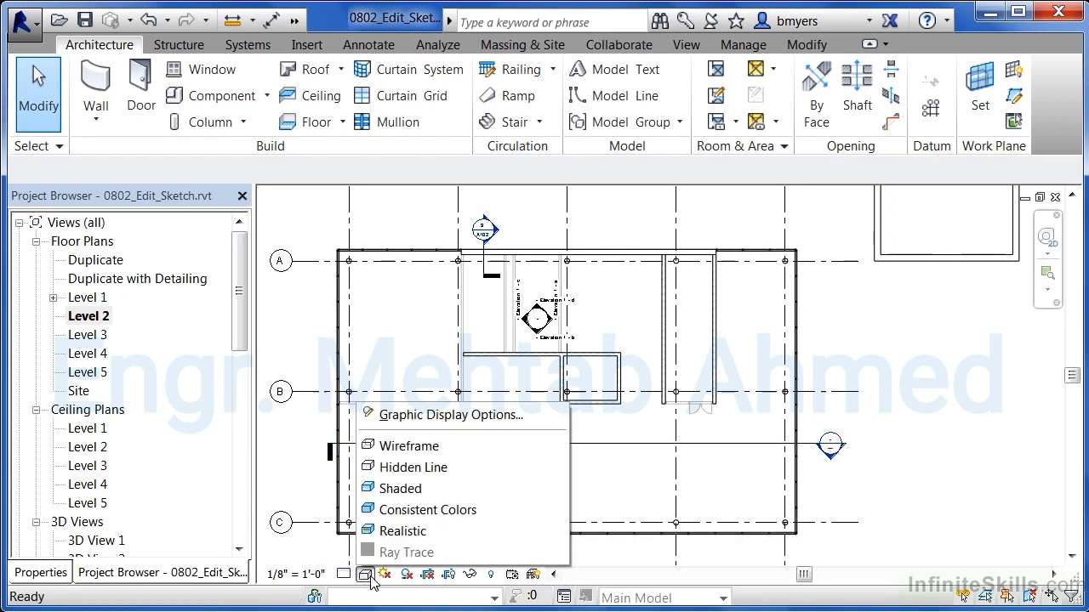
click(394, 490)
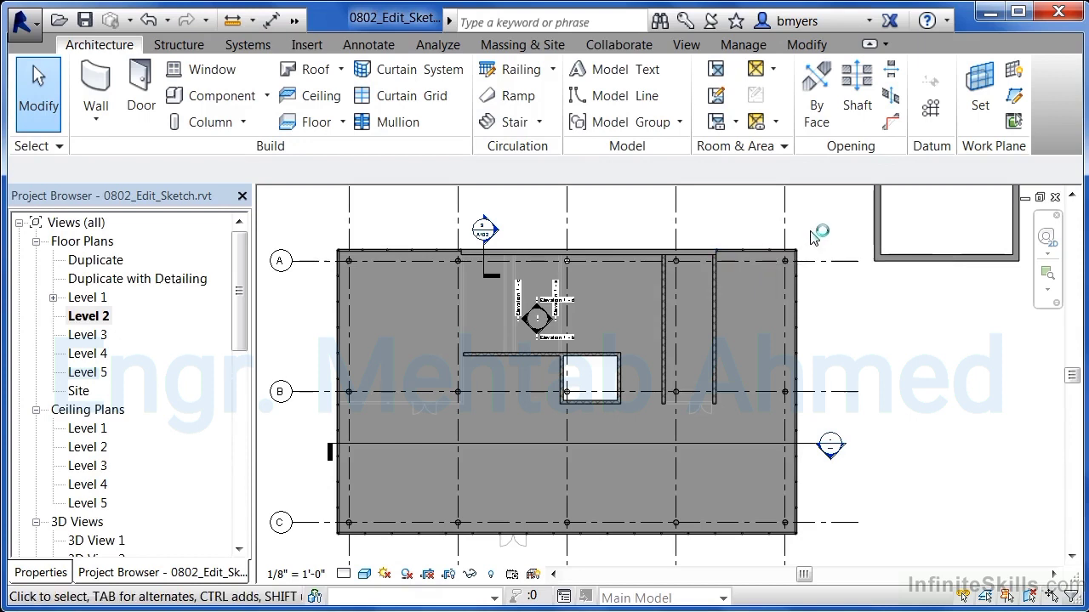
Step: Select the elements crossing the floor's corner at grids A and 5, filter them to Floors only, and open the floor's boundary for editing
drag(809, 231, 787, 260)
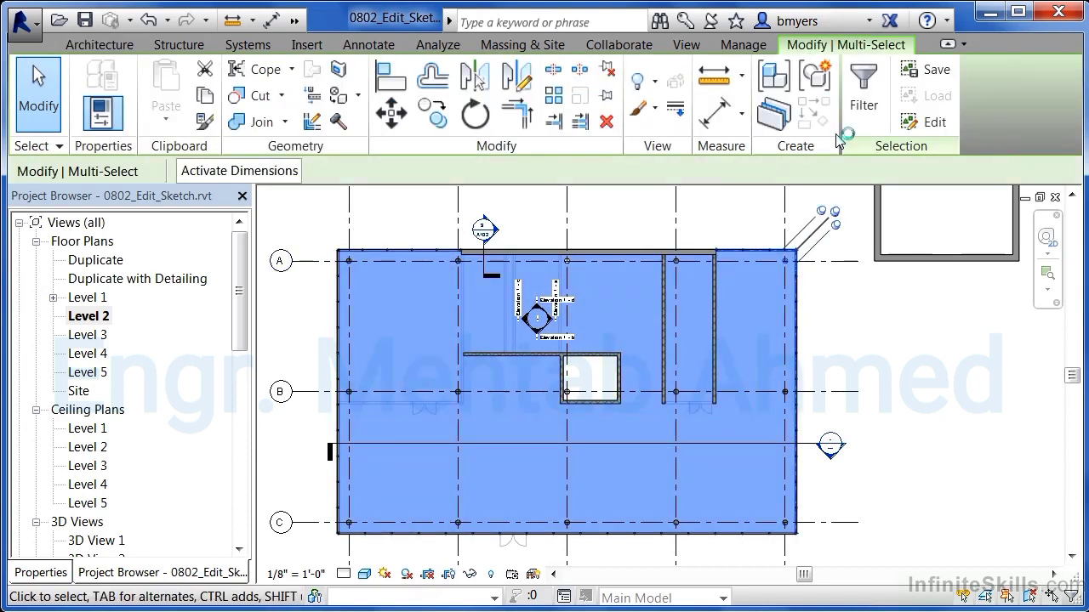
click(864, 94)
click(694, 217)
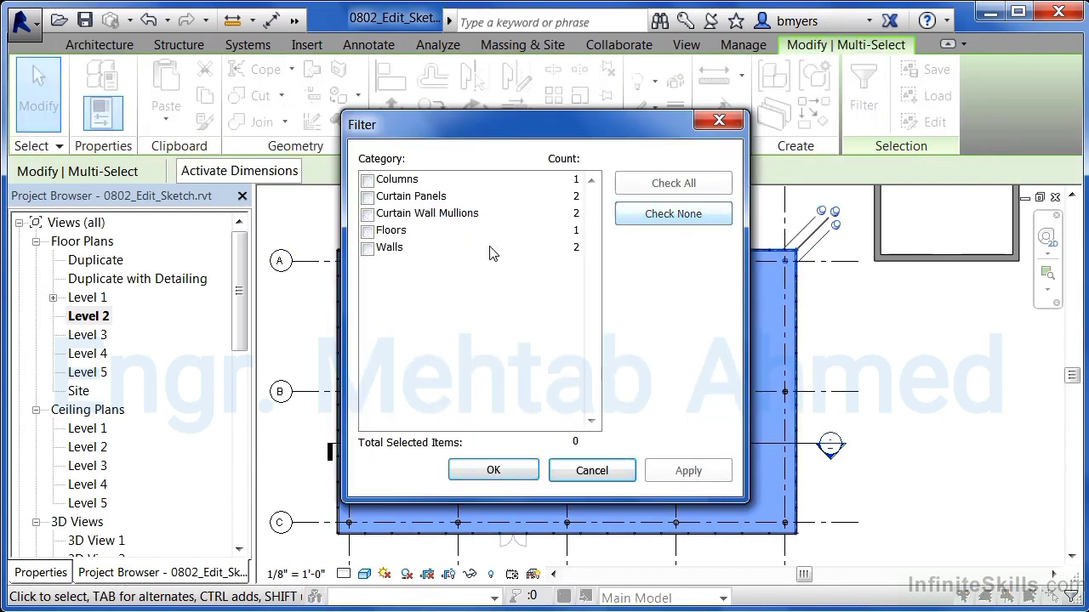
click(368, 231)
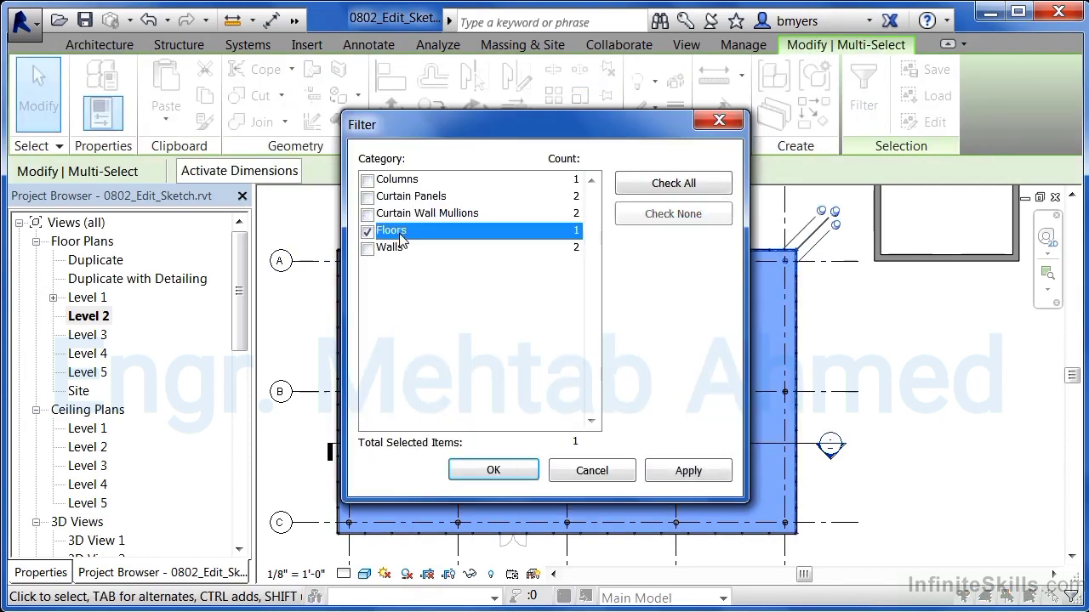
click(516, 467)
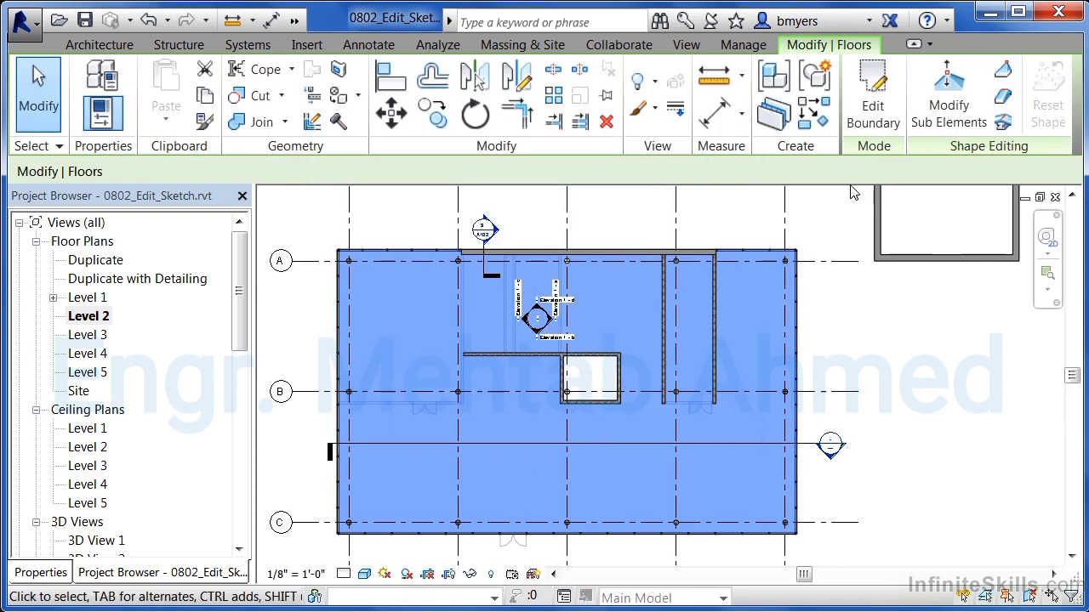
click(876, 126)
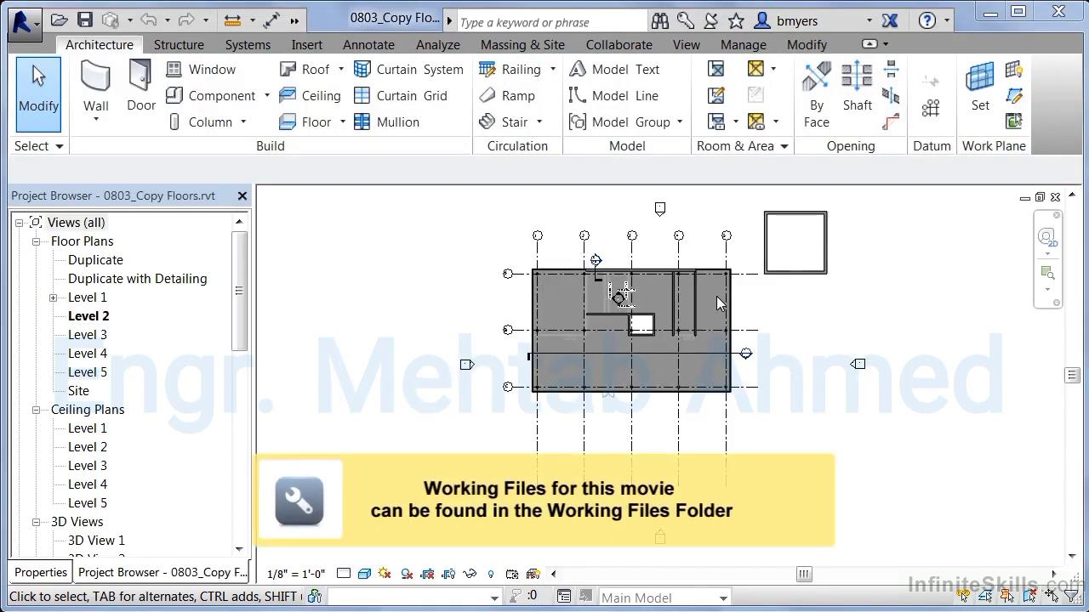
Step: Select the Level 2 floor by its edge between grids 4 and 5 and copy it to the clipboard
scroll(687, 274, up, 2)
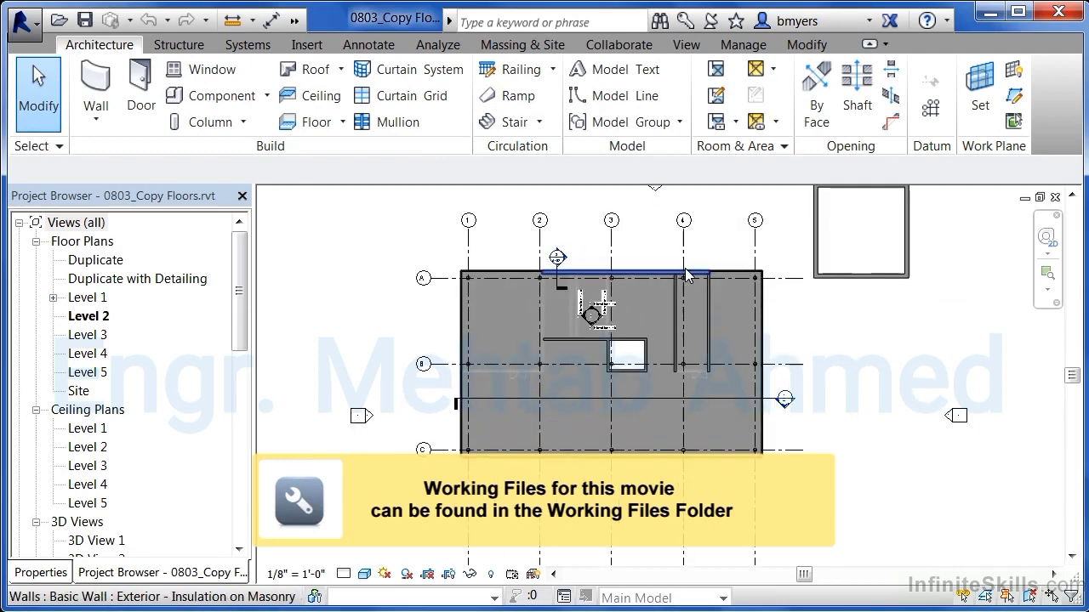
scroll(687, 274, up, 2)
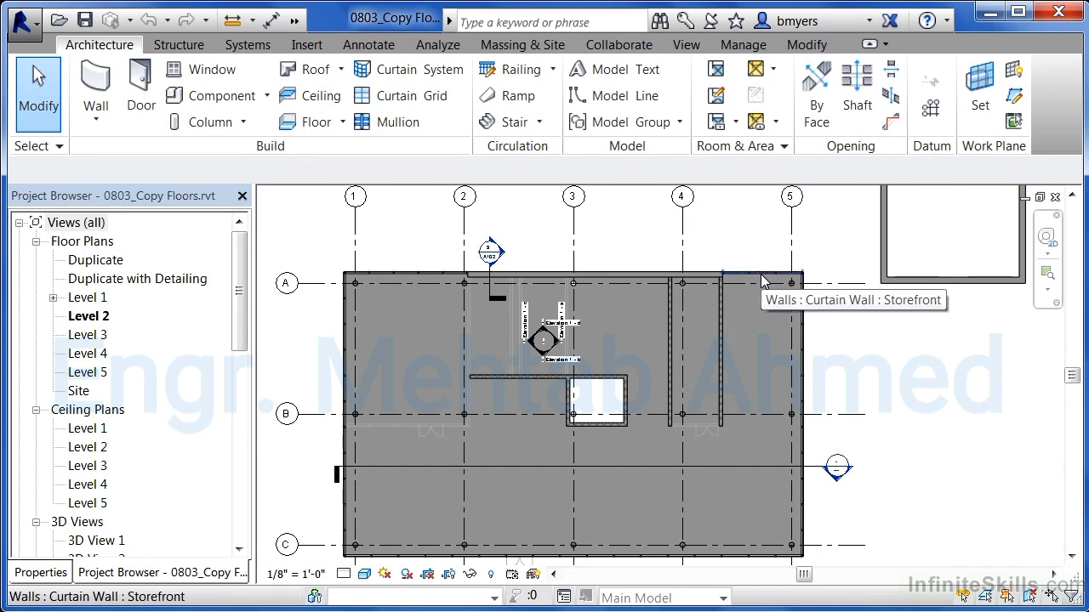
scroll(760, 274, up, 3)
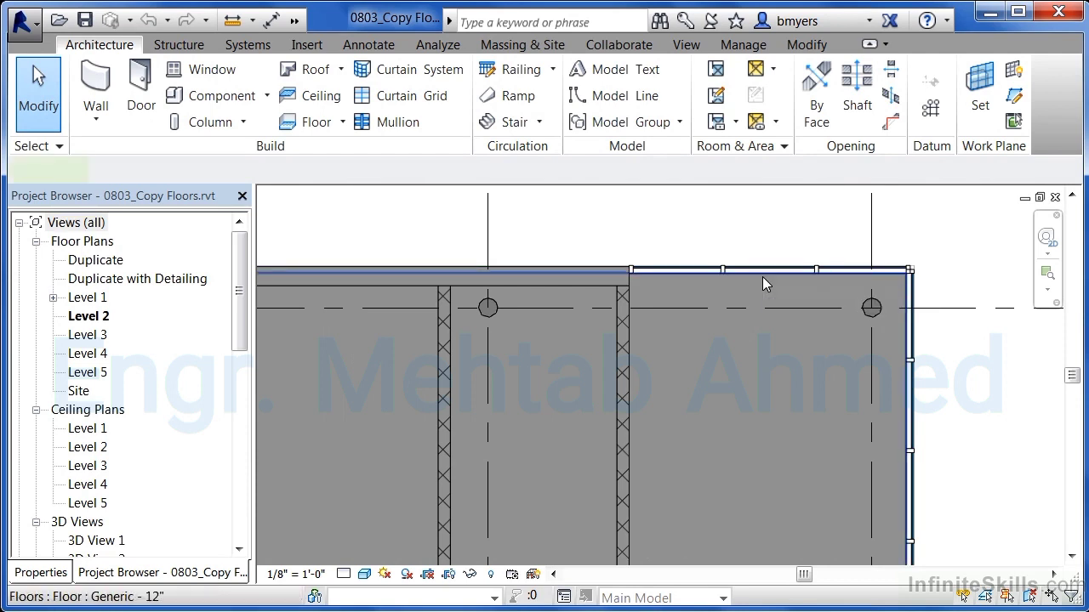
click(763, 276)
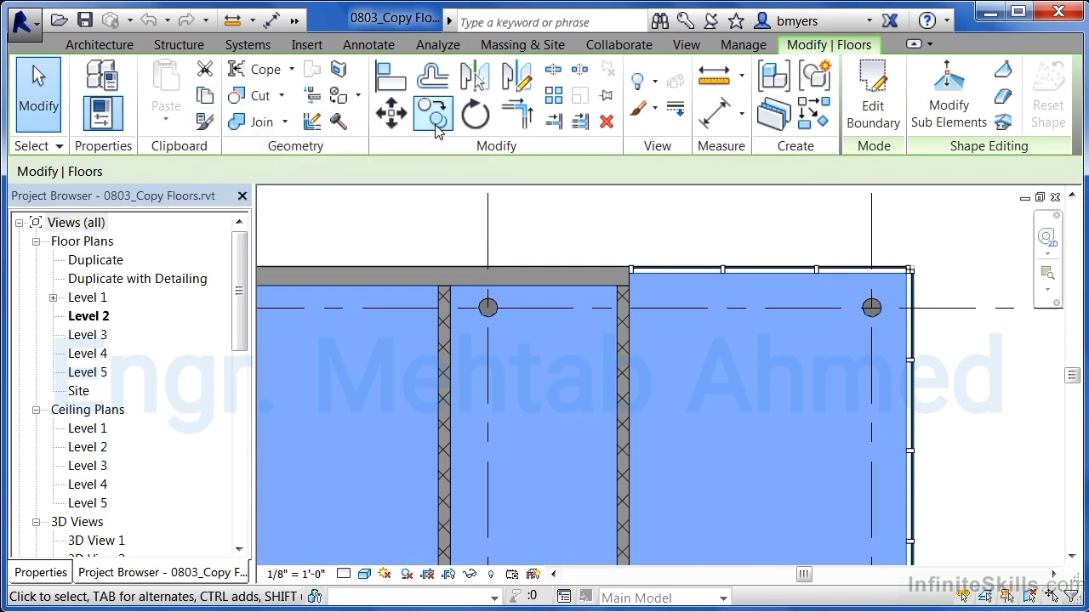
click(205, 95)
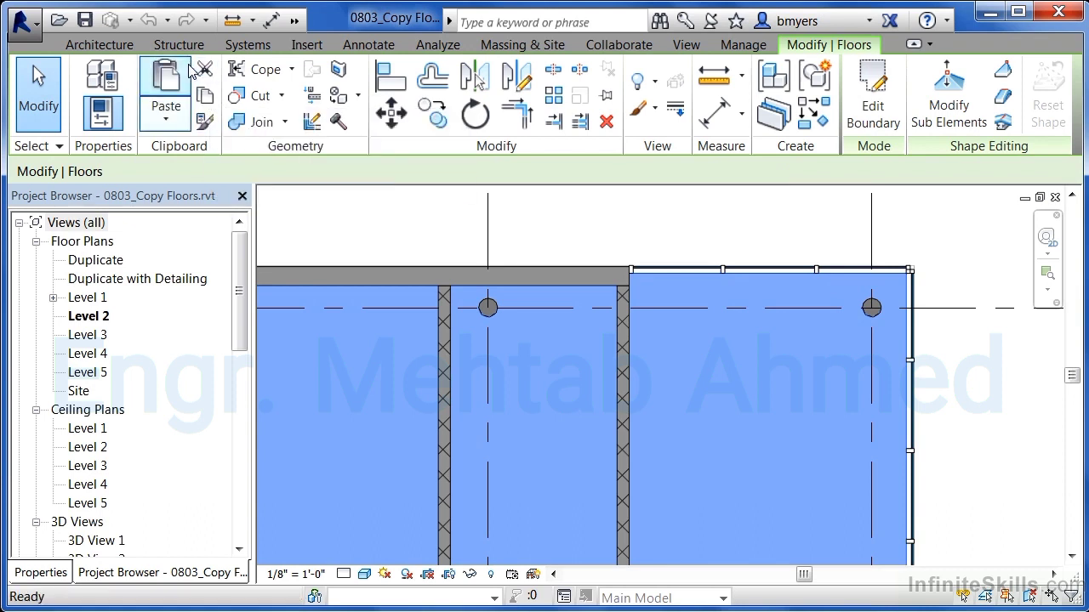
Step: Paste the copied floor aligned to the selected levels Level 3 and Level 4
click(167, 119)
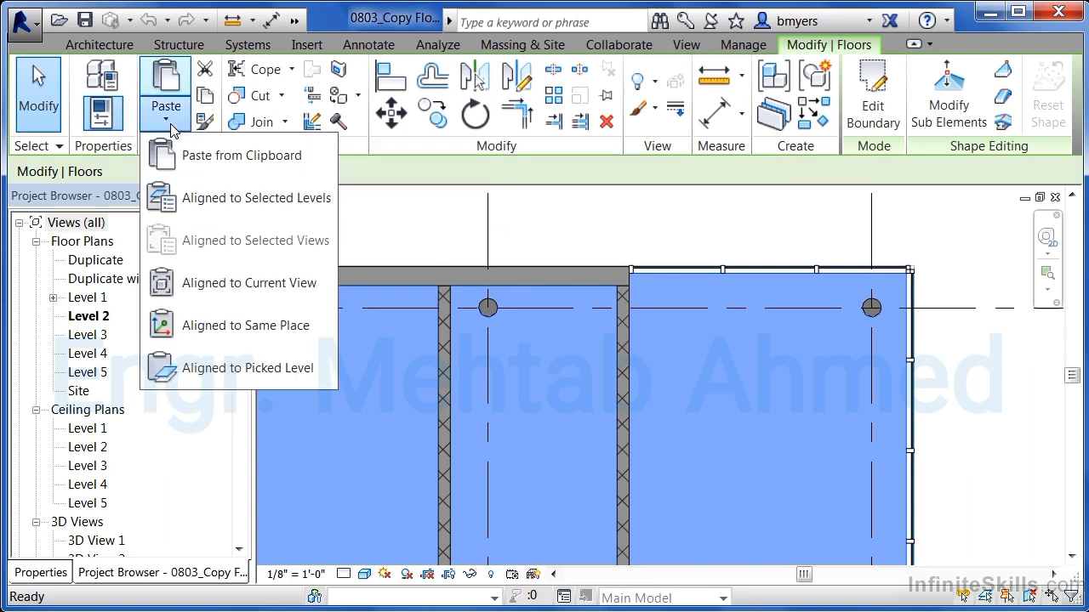
click(191, 213)
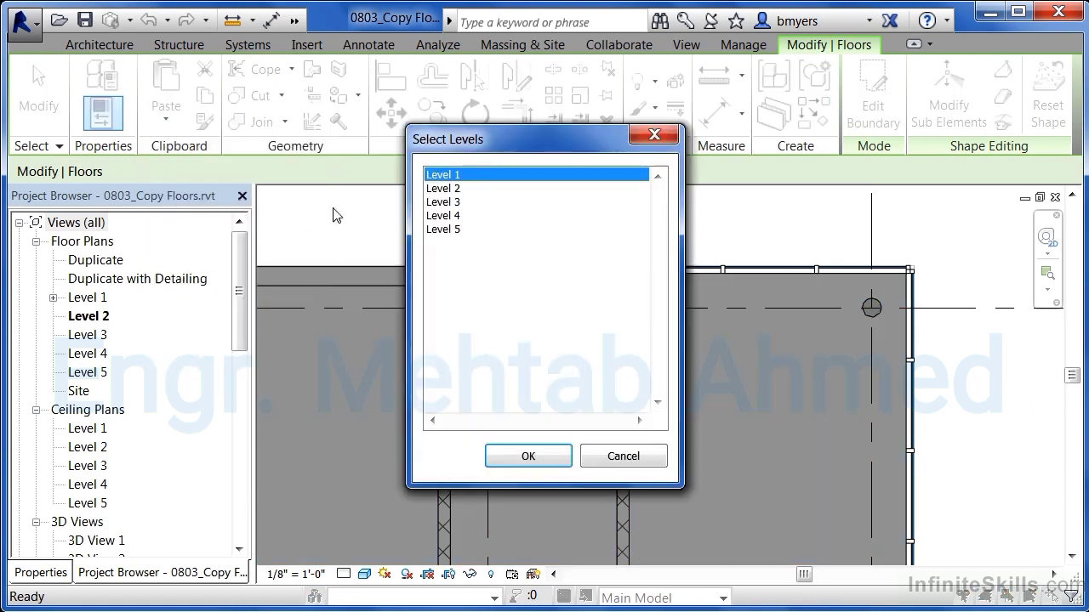
click(453, 205)
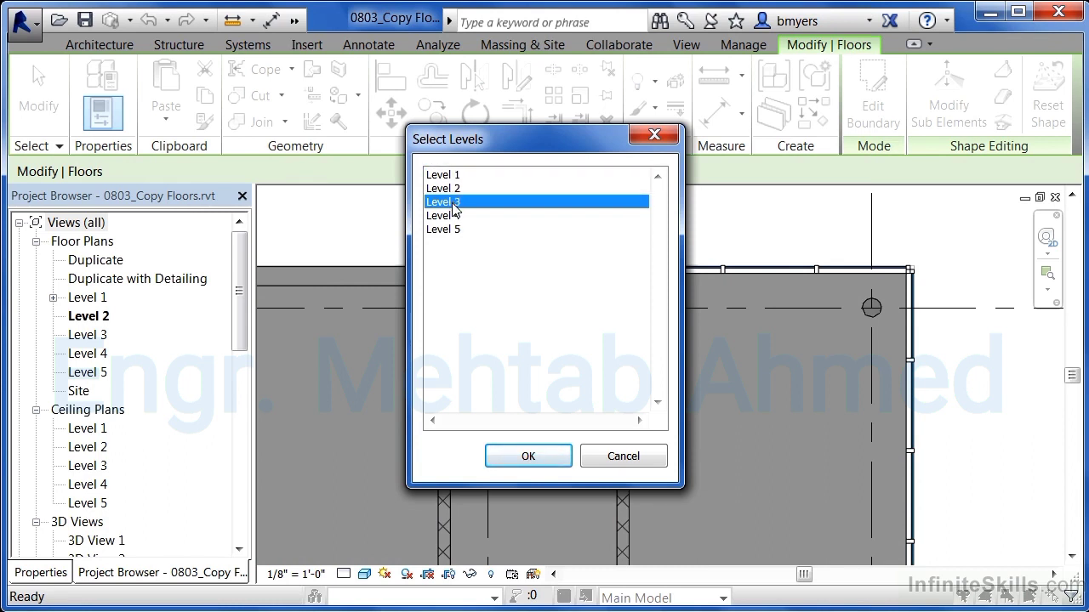
ctrl+click(452, 217)
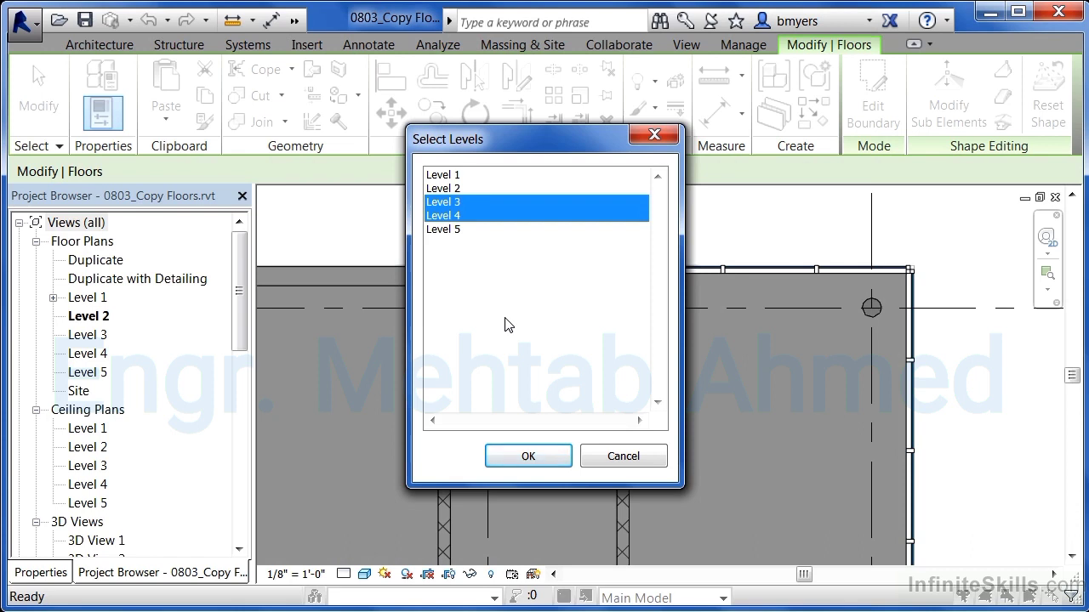
click(527, 458)
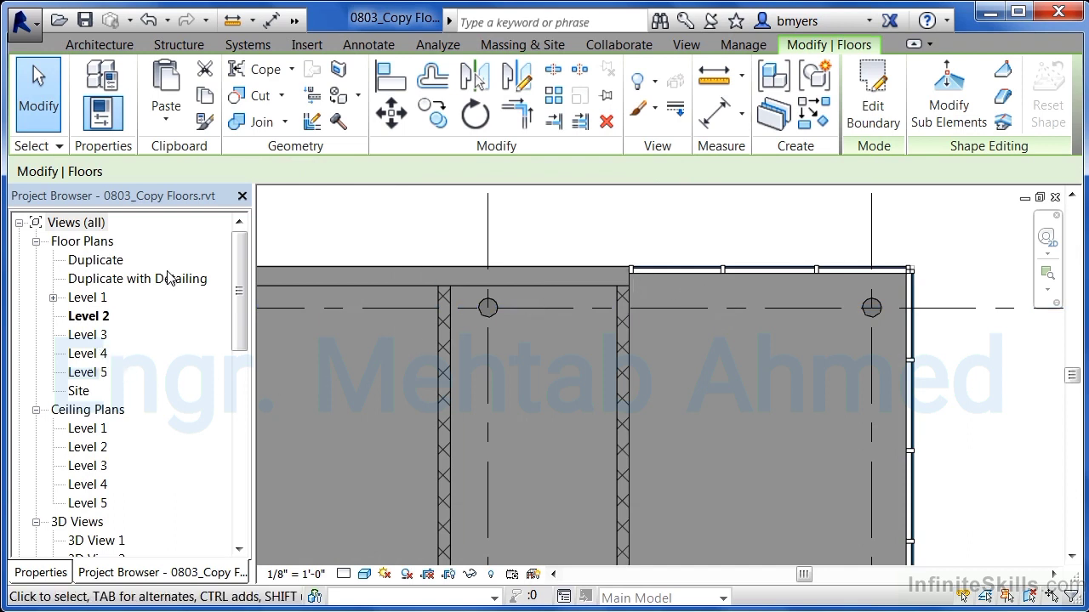
Step: Open the default 3D view and delete the building's uppermost floor
click(294, 21)
click(354, 50)
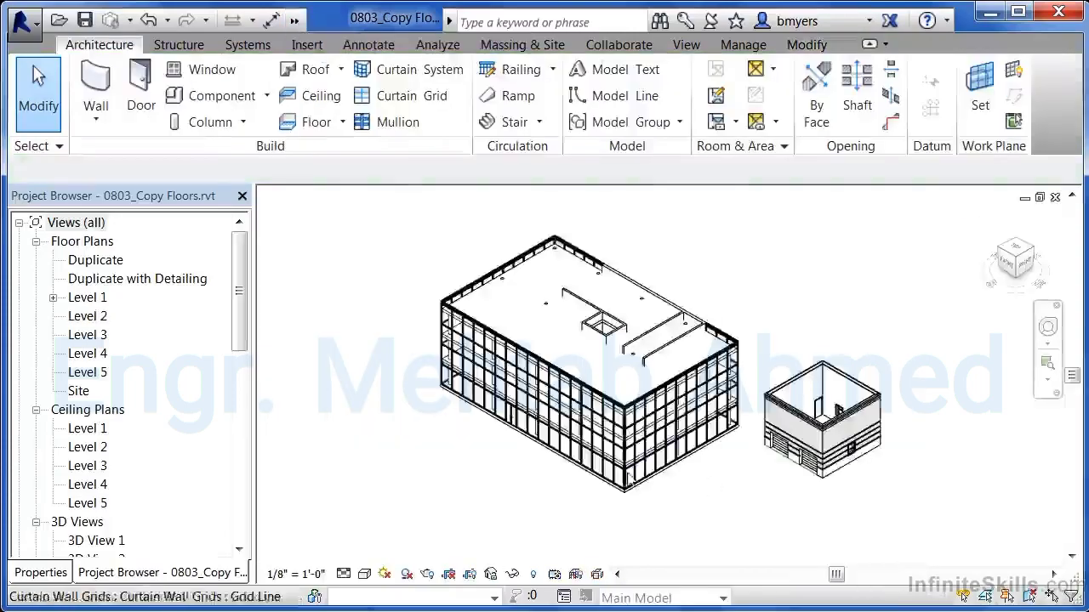
scroll(638, 454, up, 3)
shift+middle_drag(728, 524, 773, 411)
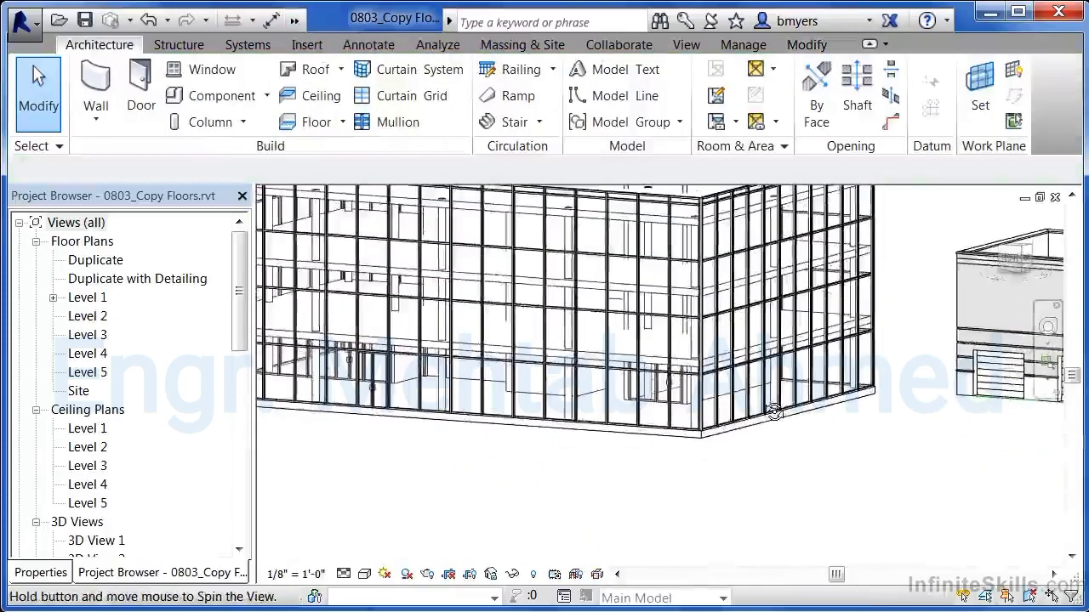
scroll(687, 520, down, 3)
scroll(726, 330, up, 3)
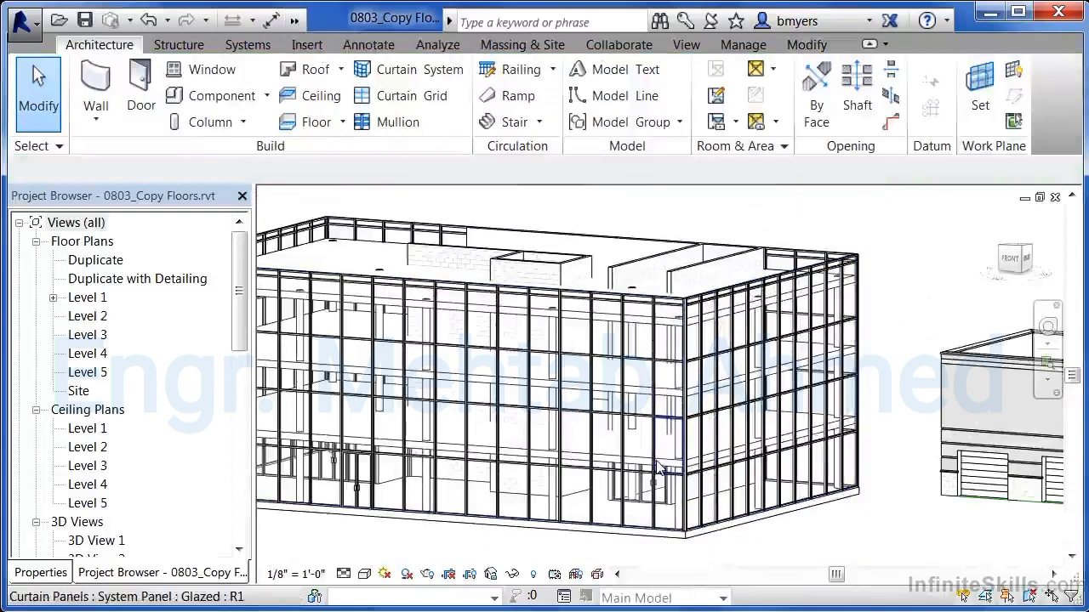
click(596, 323)
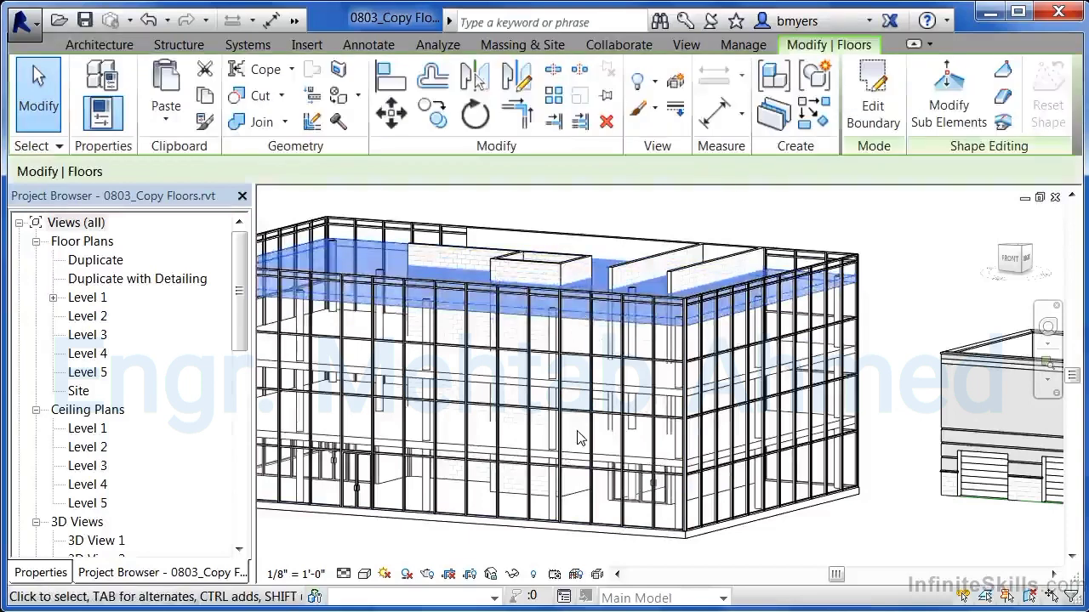
key(Escape)
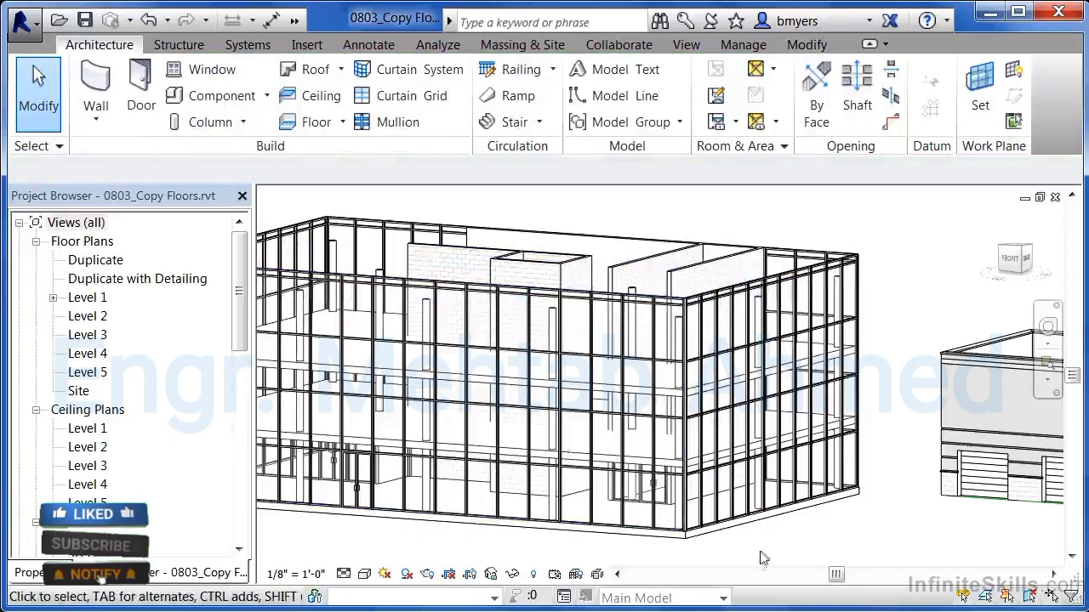
Step: Copy the highest remaining floor, on Level 3, to the clipboard and open the aligned paste options
shift+middle_drag(417, 549, 376, 553)
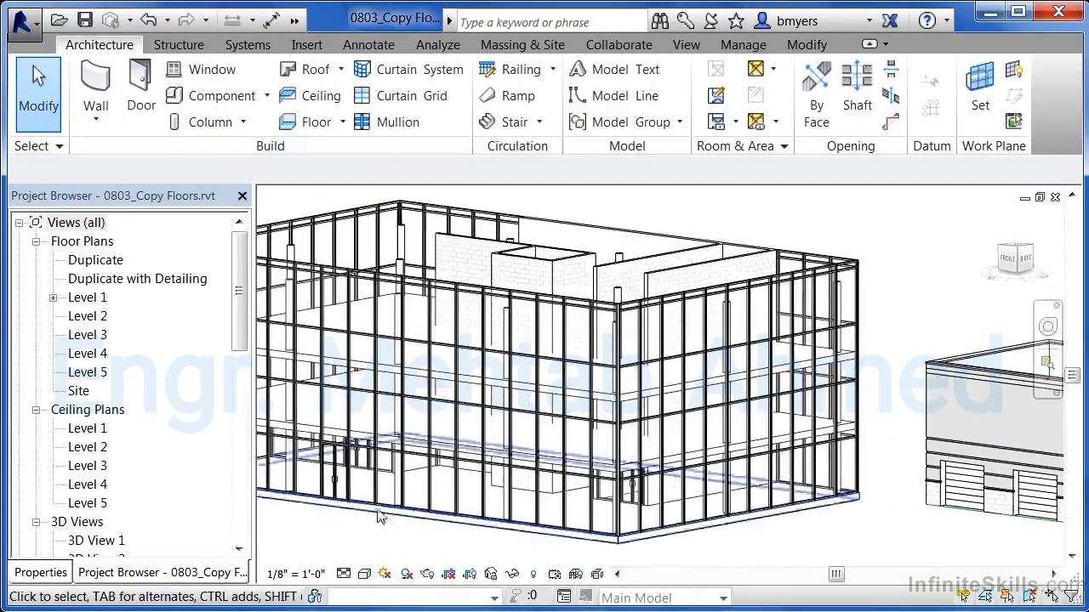
click(421, 384)
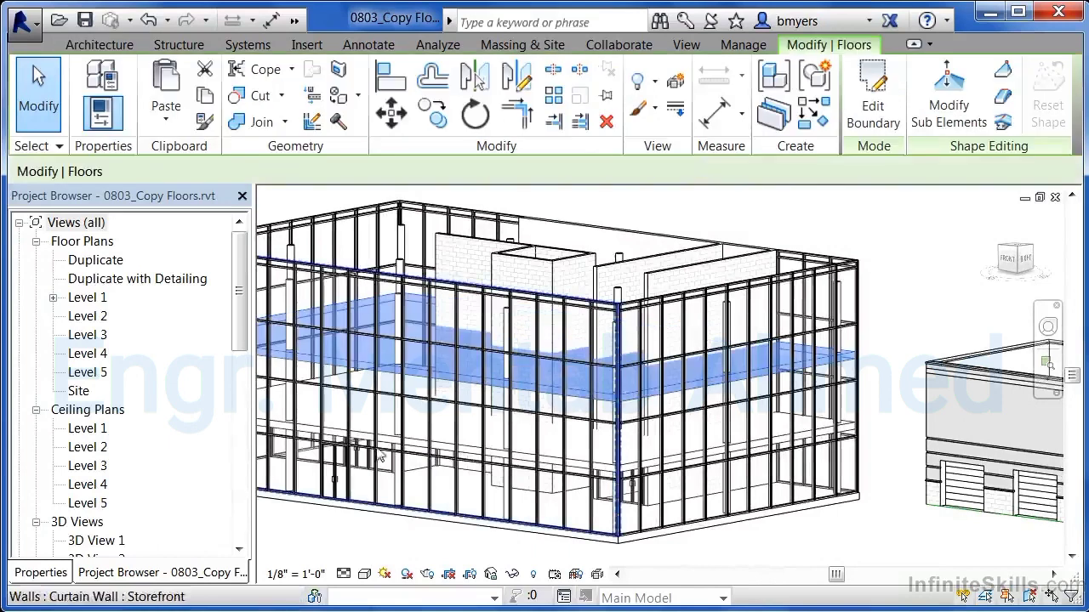
click(204, 97)
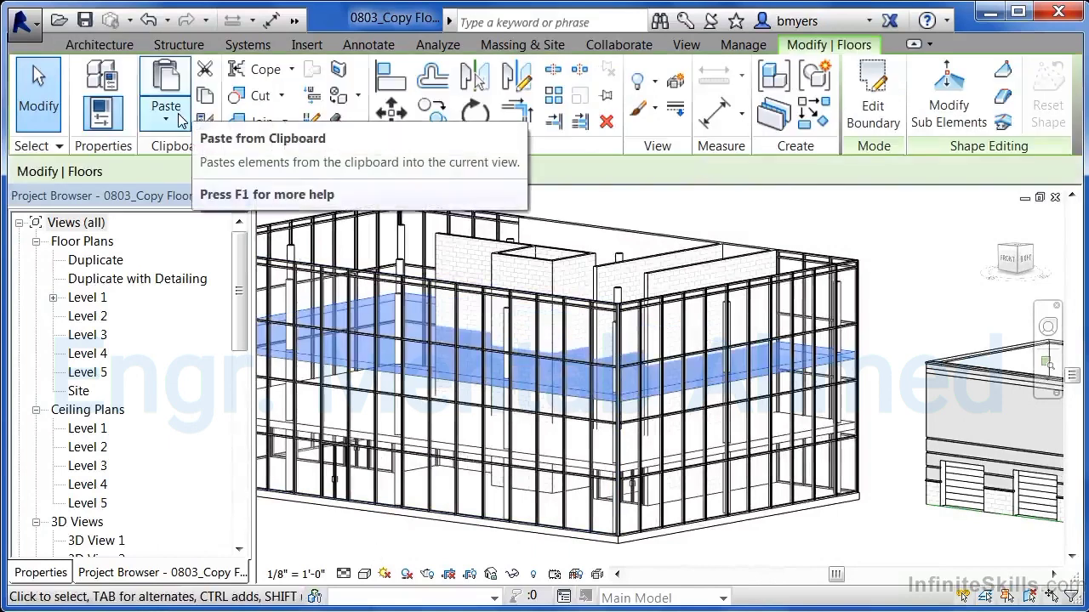
click(179, 120)
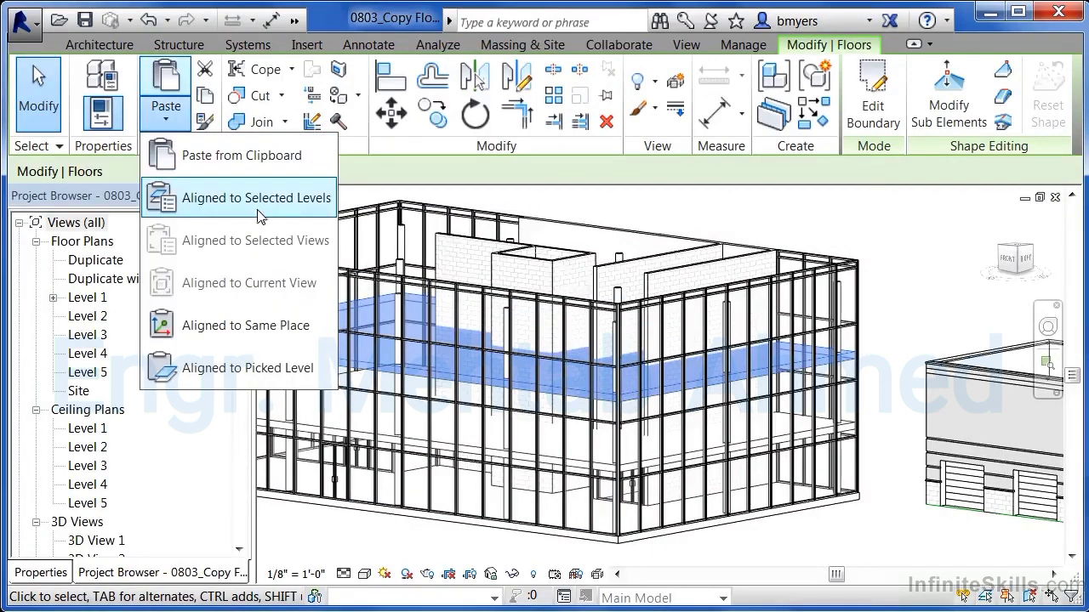